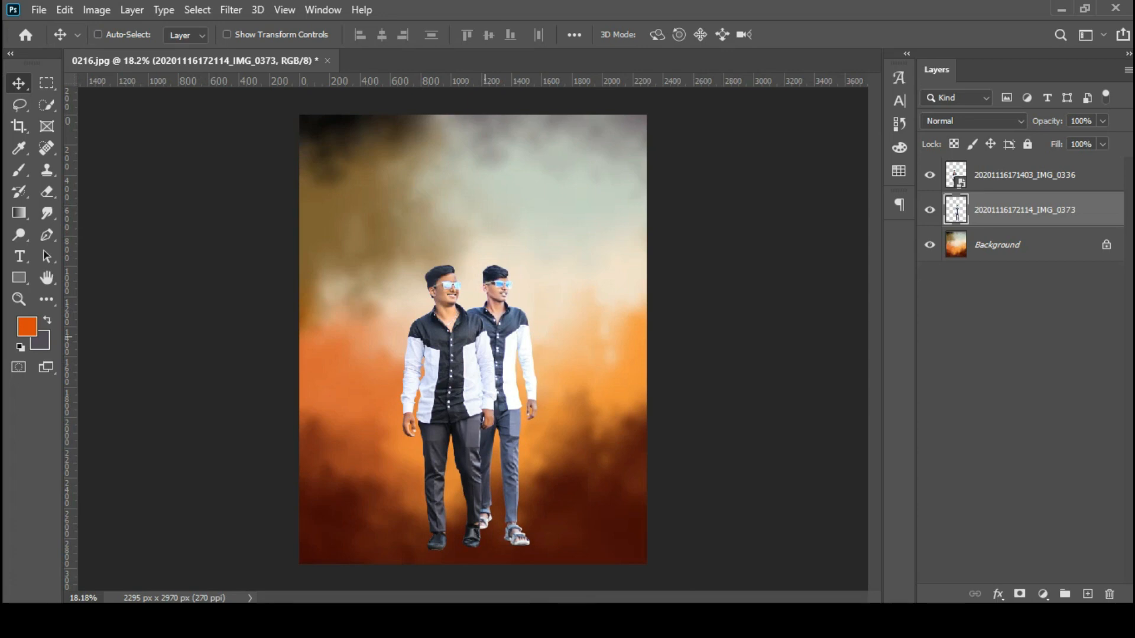
- Nudge the rear man's cut-out sideways beside the front man and rasterize both cut-out layers
key("shift+Left")
key("shift+Right")
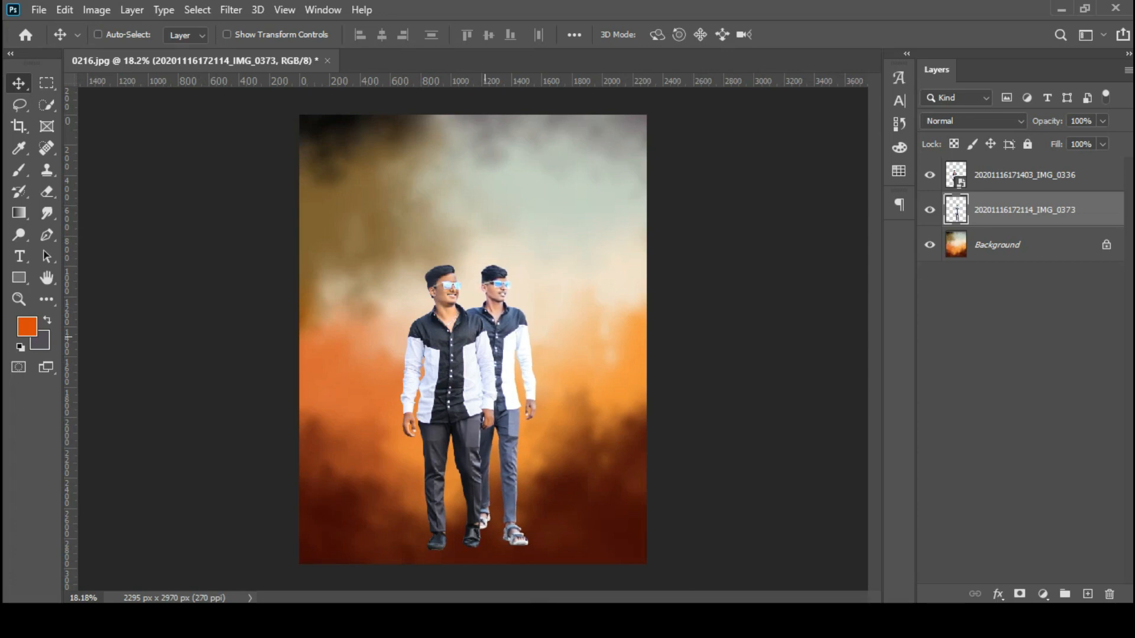
left_click(1023, 176, "ctrl")
right_click(1021, 175)
left_click(845, 309)
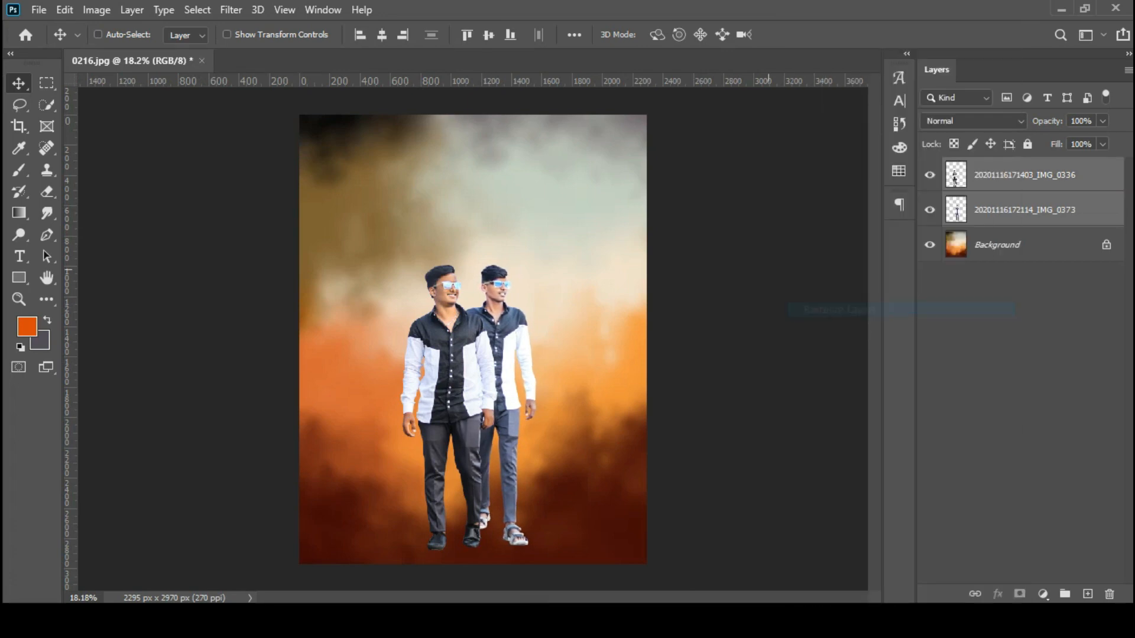
- Enlarge both men's cut-outs slightly together and shift them a little toward the left of the image
key("ctrl+t")
scroll(427, 423, "down", 1)
left_click_drag(533, 532, 530, 533)
key("Return")
scroll(472, 377, "up", 2)
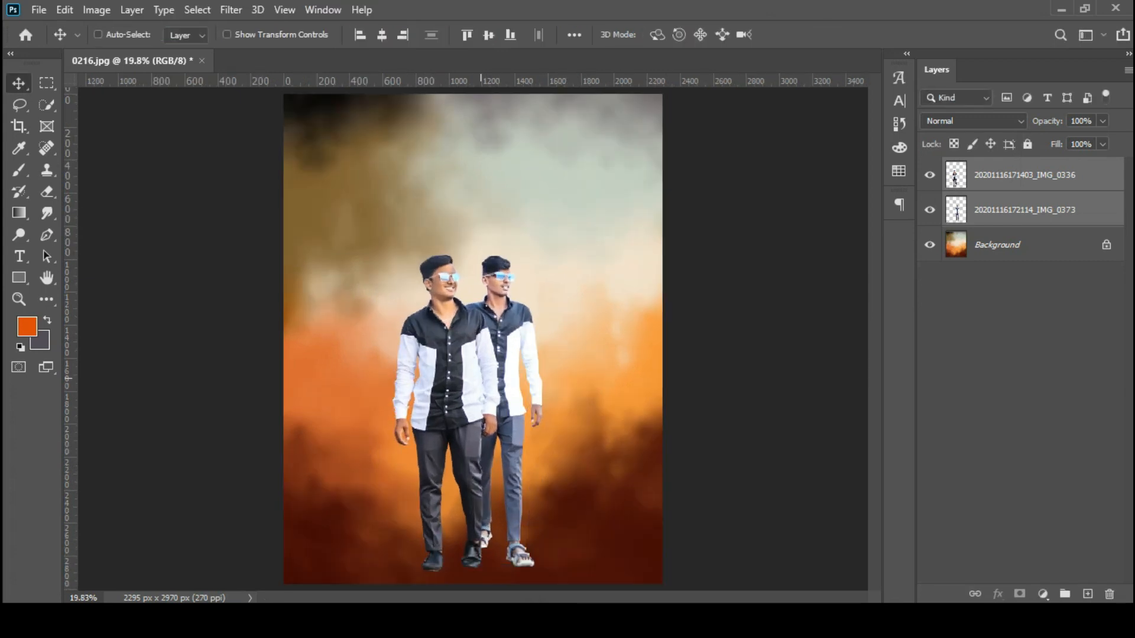
scroll(494, 377, "down", 1)
key("shift+Left")
key("shift+Left")
key("shift+Left")
key("shift+Left")
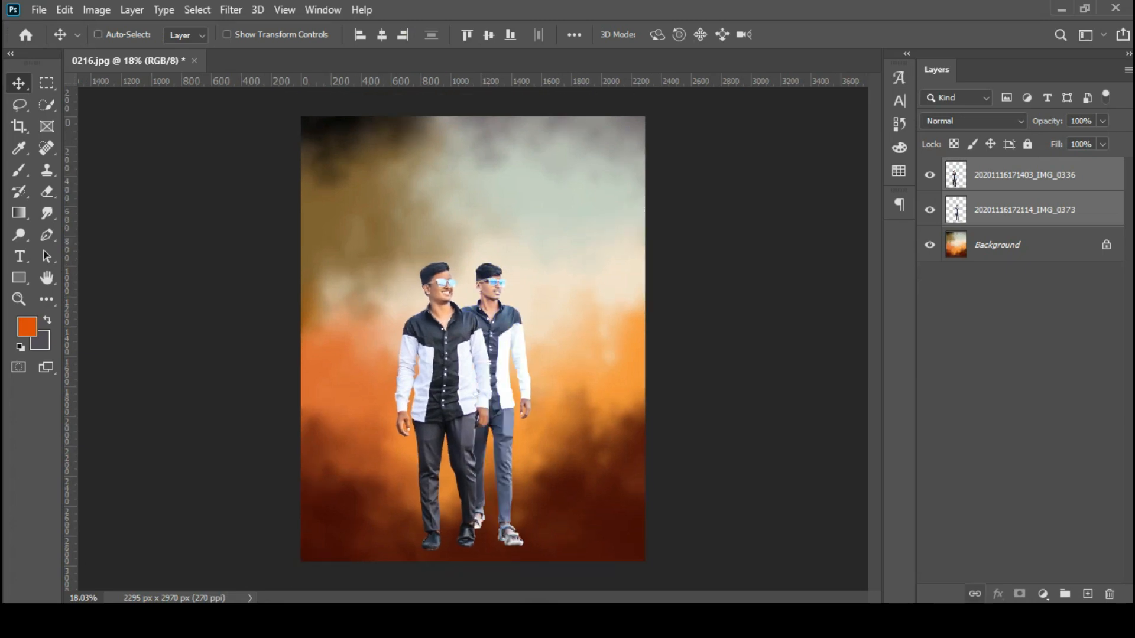
- Link the two cut-out layers, then hide and show the front man's layer to check it
left_click(1024, 209)
right_click(993, 176)
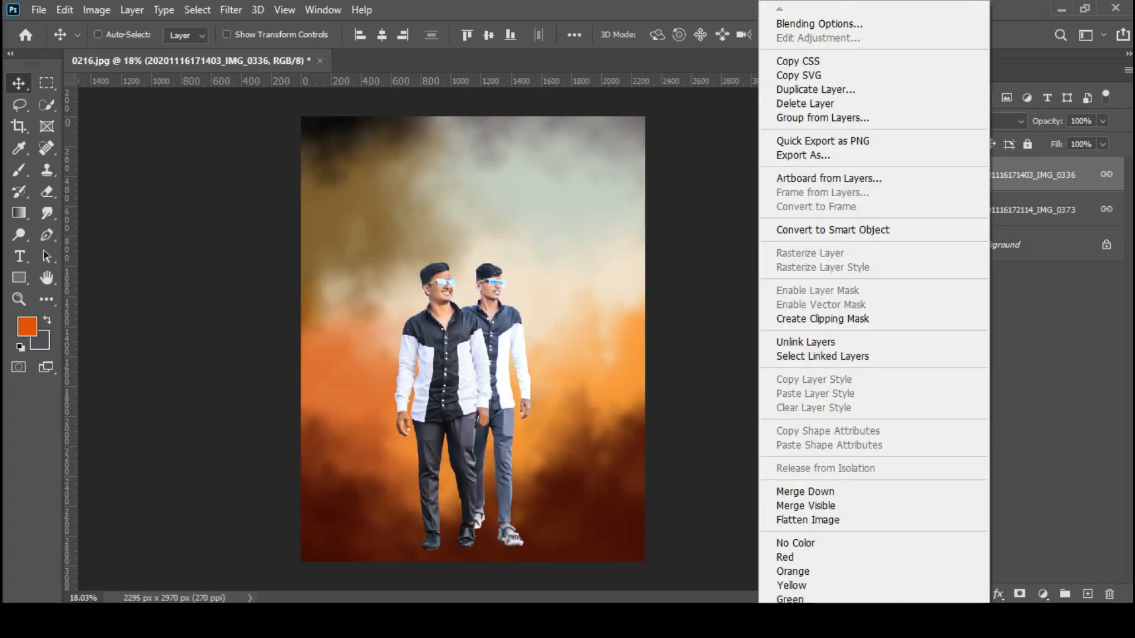
key("Escape")
left_click(929, 175)
left_click(930, 175)
right_click(1021, 175)
left_click(849, 23)
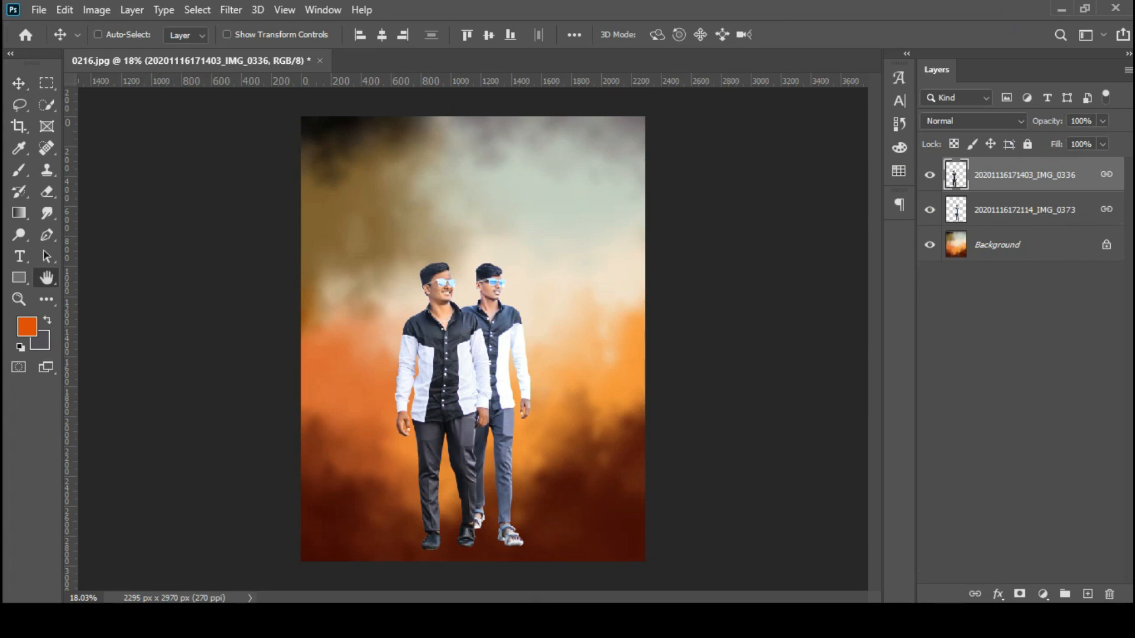
left_click(533, 206)
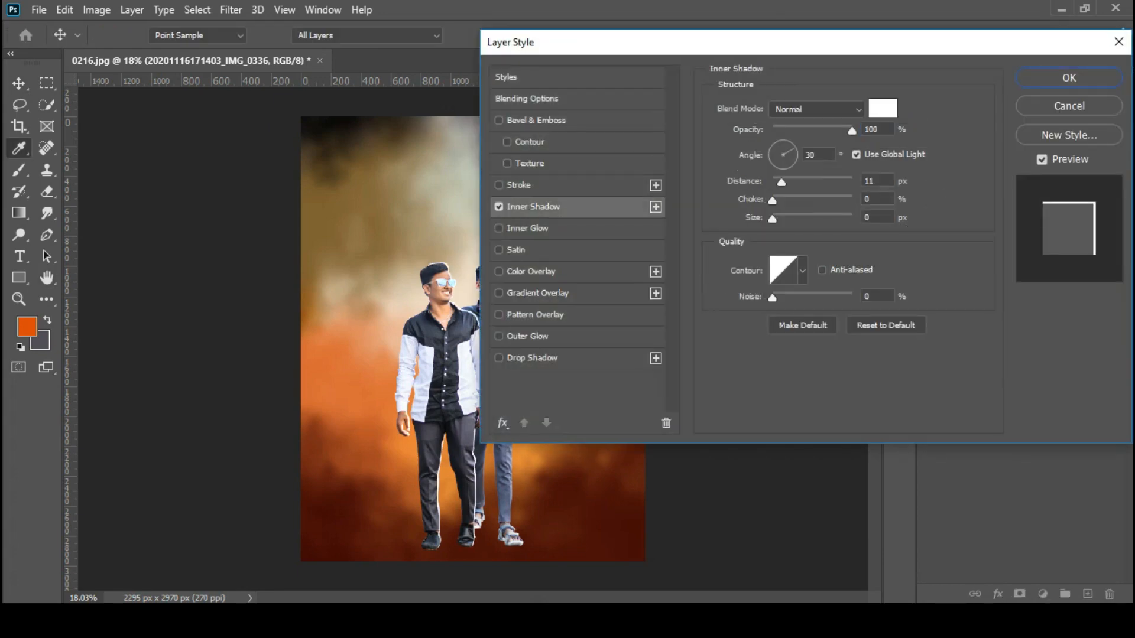
left_click(883, 108)
type("ffc600")
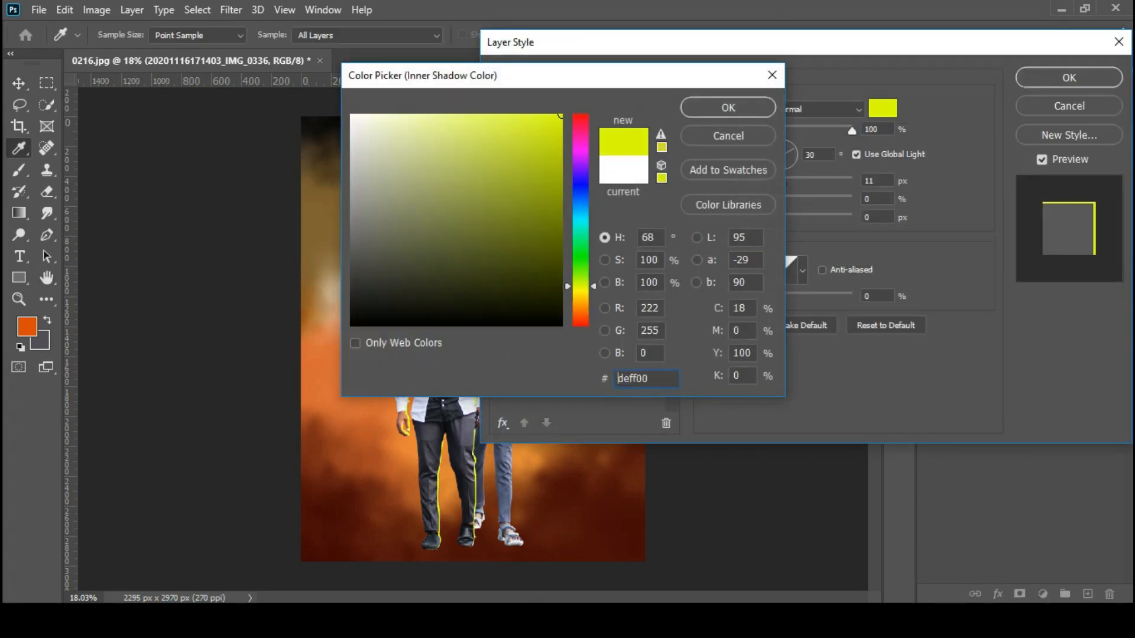
left_click_drag(580, 301, 580, 300)
left_click_drag(541, 139, 538, 114)
left_click(728, 108)
- Set the inner shadow's distance to 7 px and size to 1 px and apply the effect
left_click_drag(698, 49, 792, 67)
left_click_drag(875, 201, 867, 238)
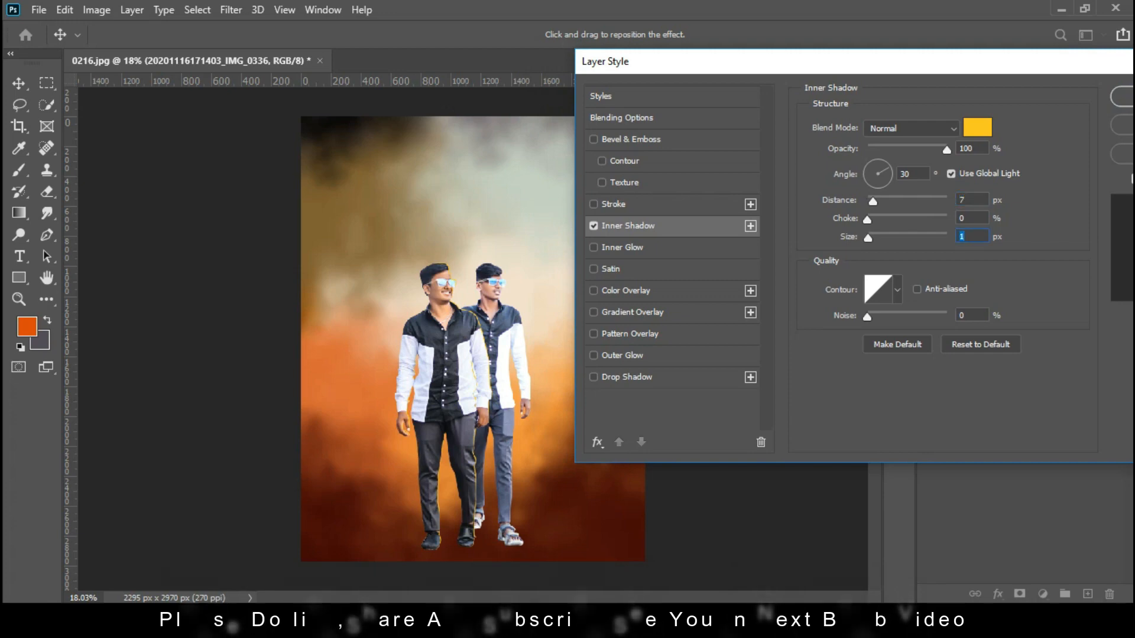
left_click(873, 201)
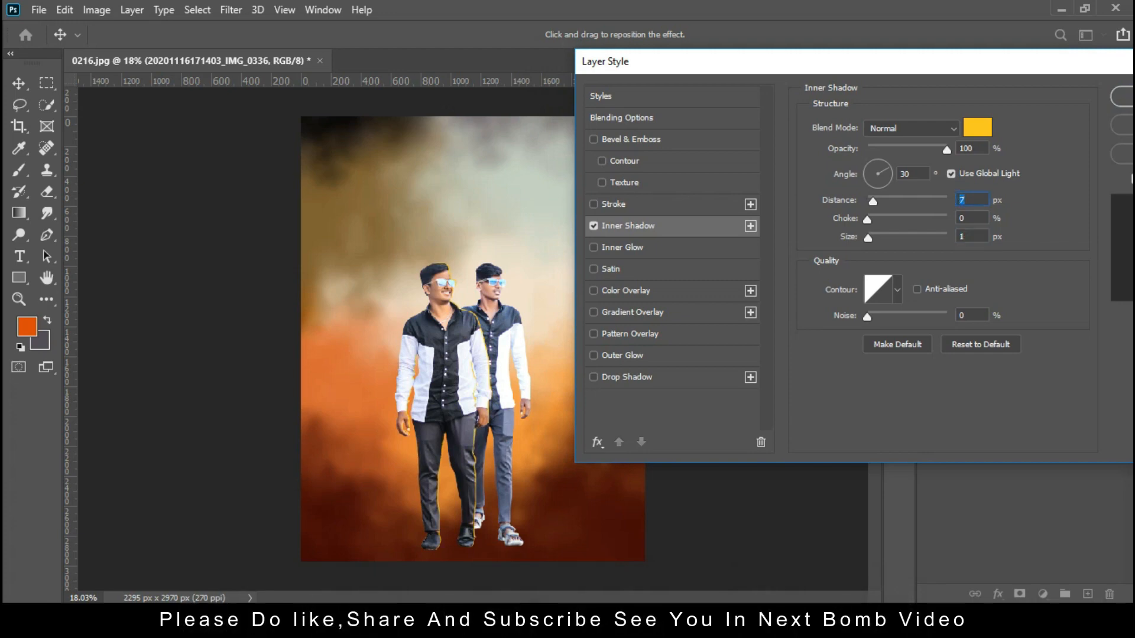
left_click_drag(954, 68, 858, 80)
left_click(1058, 109)
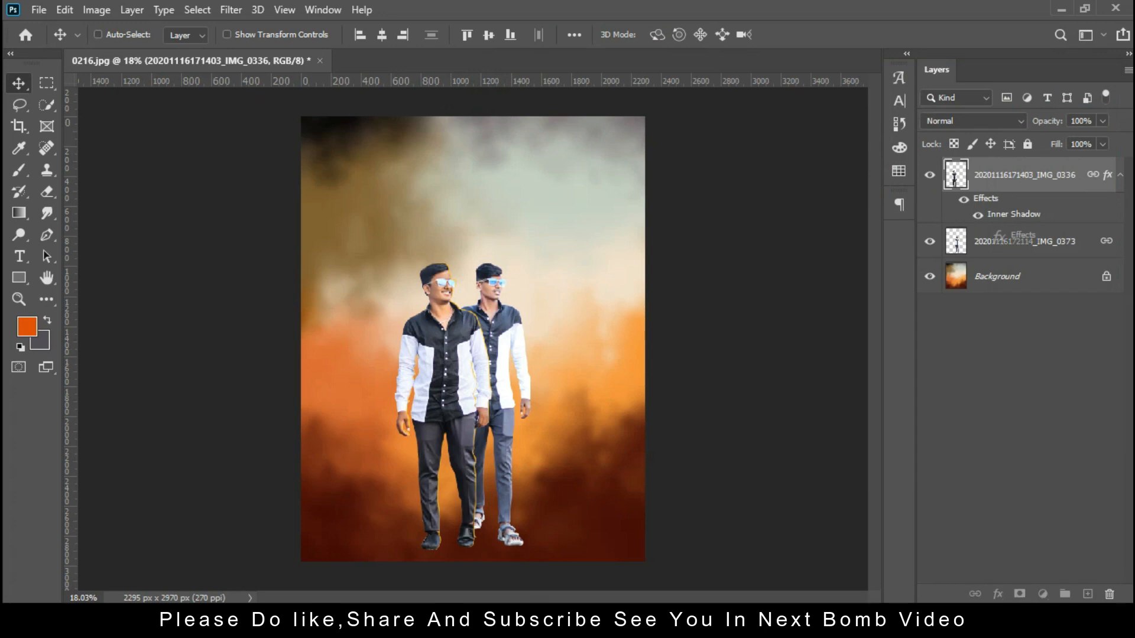
- Copy the inner shadow effect to the rear man's layer and collapse the effect lists of both layers
left_click_drag(1013, 237, 1013, 239)
left_click(1120, 241)
left_click(1119, 175)
- Duplicate both cut-out layers, merge the copies with a new blank layer, and put the merged layer directly above the Background
scroll(502, 402, "down", 2)
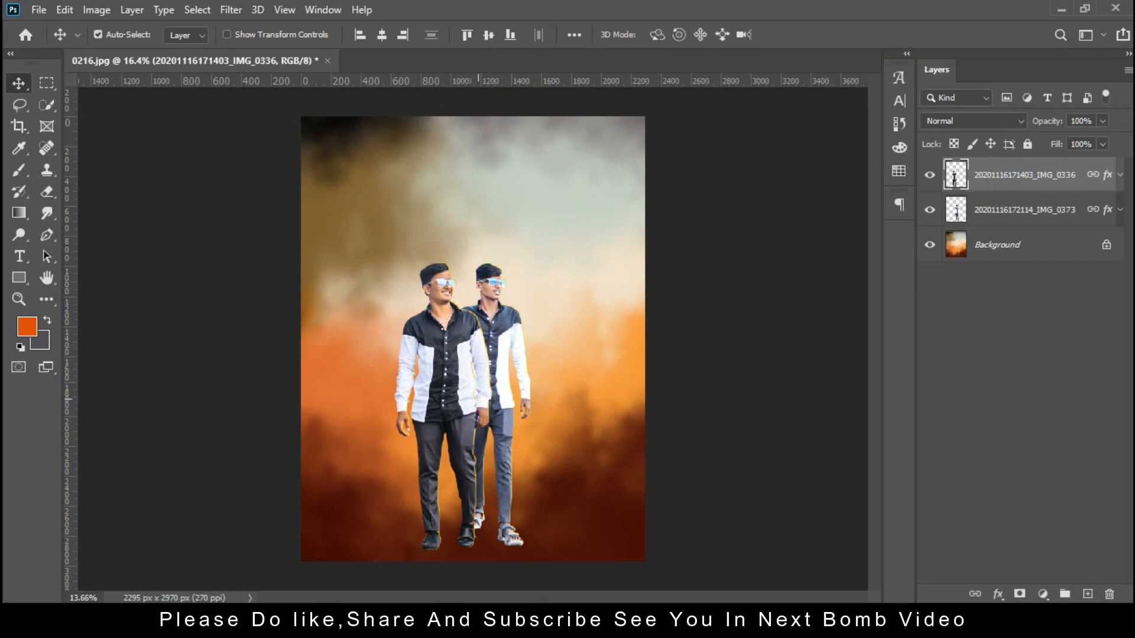
scroll(591, 378, "up", 1)
left_click(1024, 209, "ctrl")
key("ctrl+j")
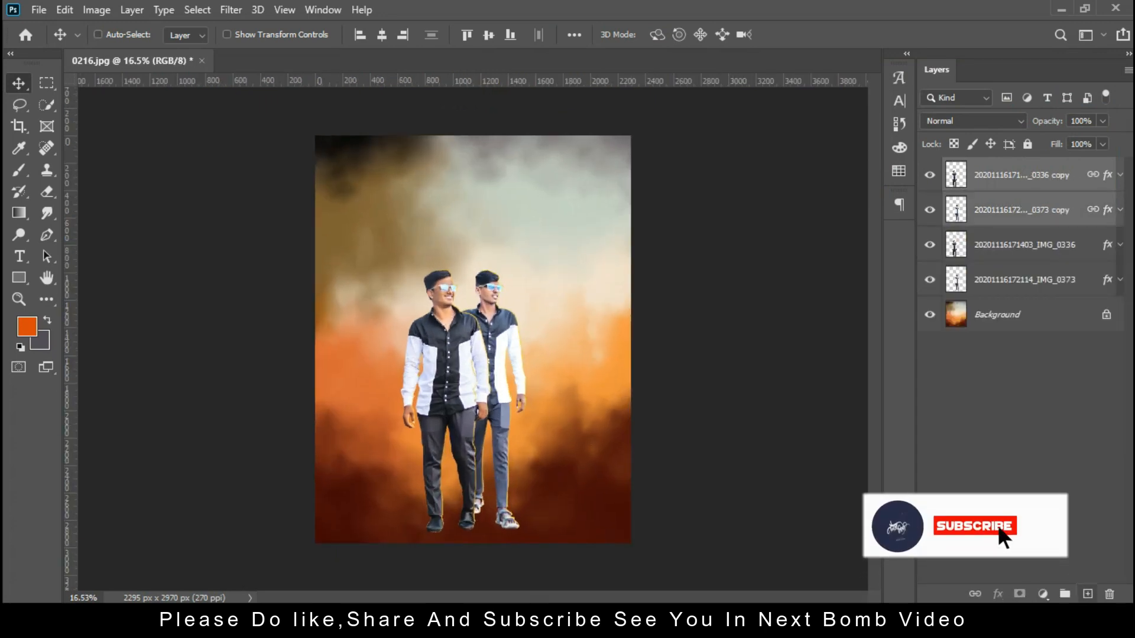
left_click(1087, 594)
left_click(1008, 245, "shift")
right_click(1008, 244)
left_click(824, 491)
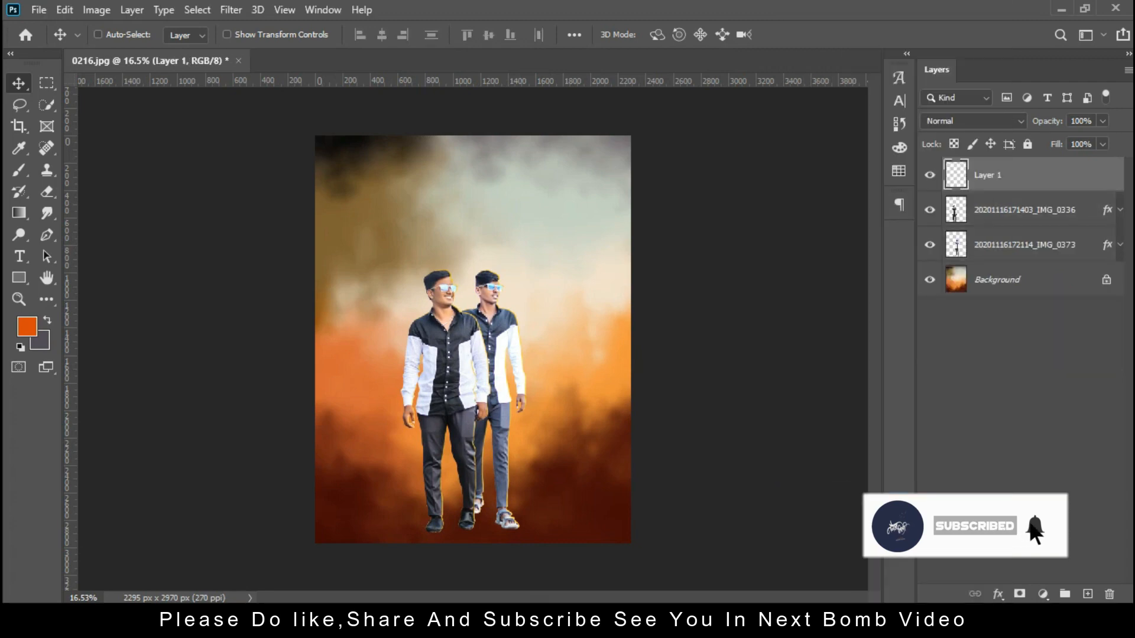
- Turn the merged Layer 1 solid black with a Hue/Saturation adjustment
left_click(96, 10)
mouse_move(123, 52)
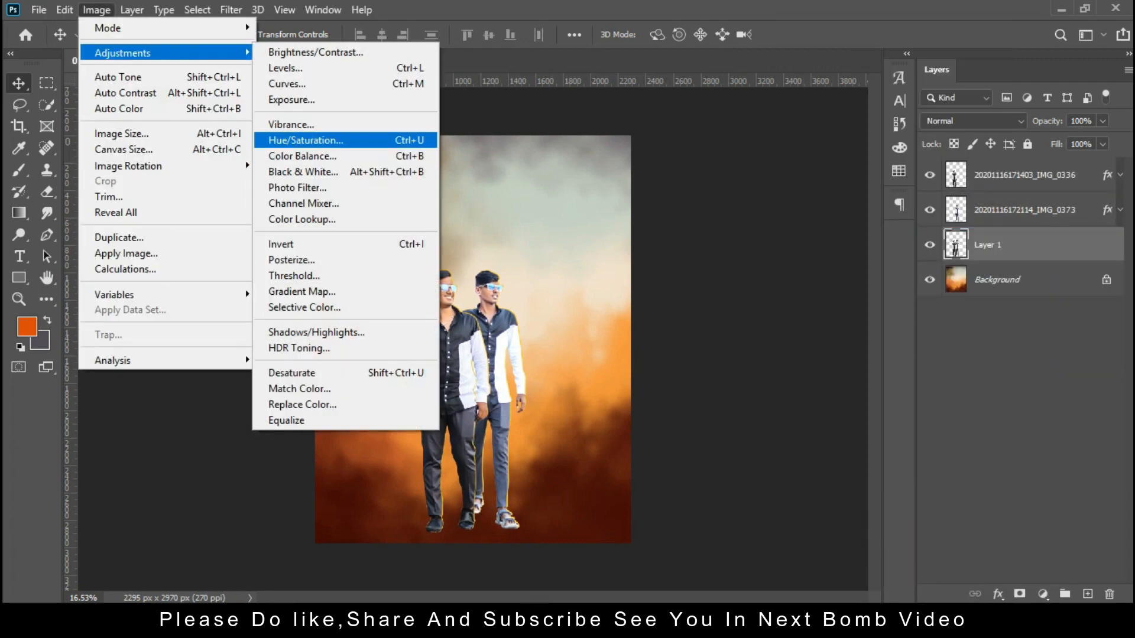
left_click(306, 140)
left_click_drag(524, 287, 519, 462)
key("Return")
- Flatten and skew the black Layer 1 into a cast shadow on the ground behind the men's feet
key("v")
key("ctrl+t")
right_click(530, 445)
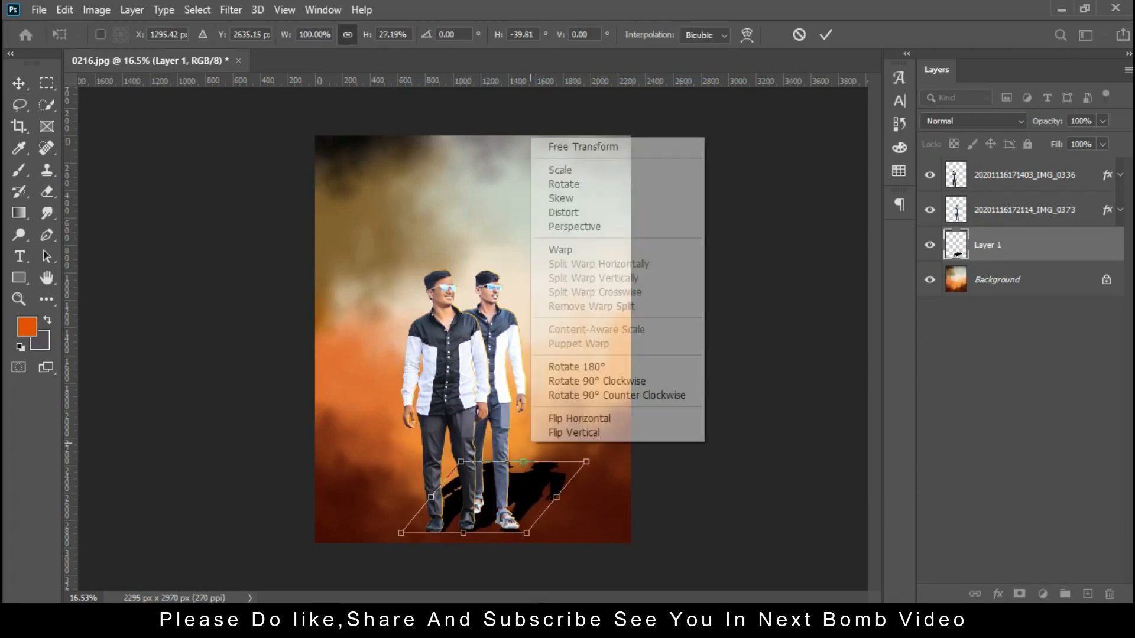
left_click(596, 381)
key("ctrl+z")
- Distort the shadow's near corner slightly upward, narrow its far edge in perspective, and commit the transform
right_click(559, 368)
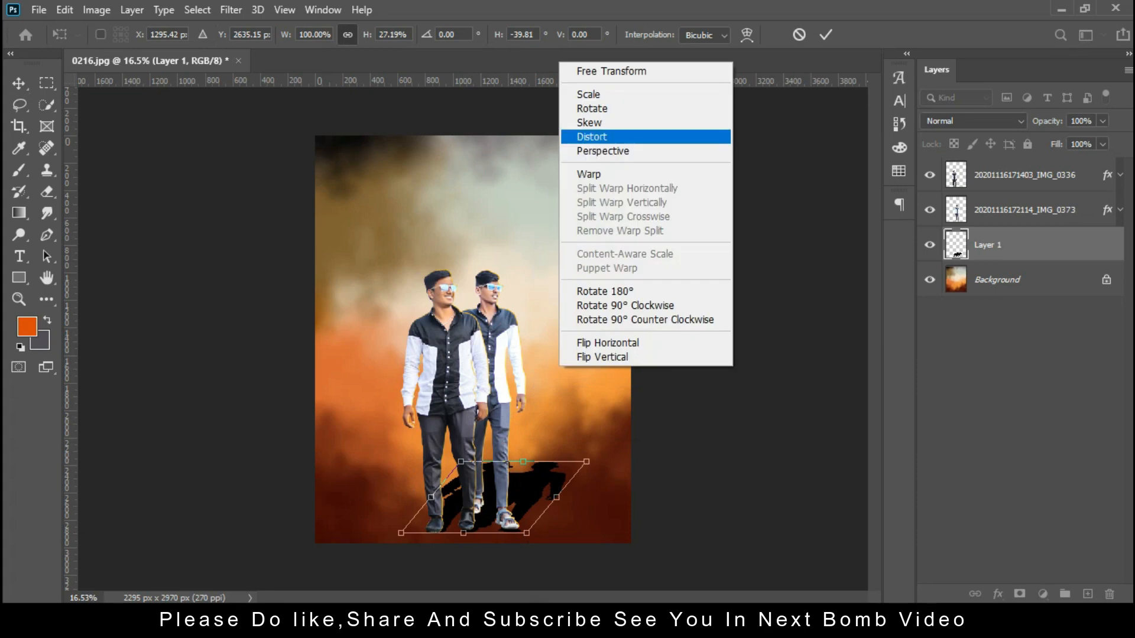
left_click(592, 137)
left_click_drag(526, 533, 527, 527)
right_click(619, 281)
left_click(647, 370)
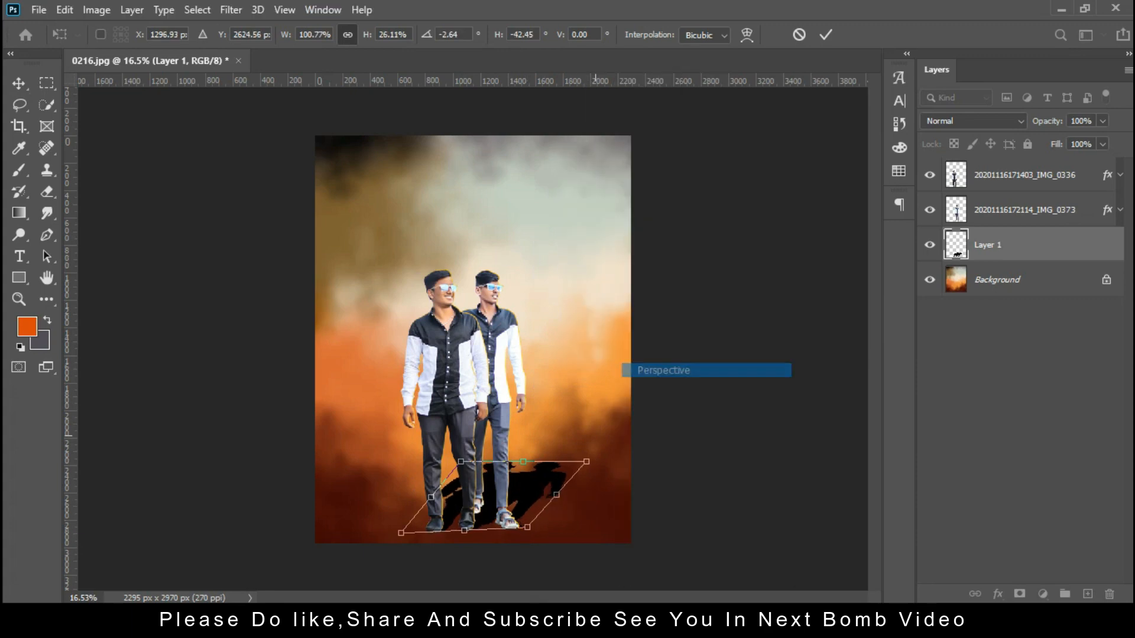
left_click_drag(586, 461, 585, 452)
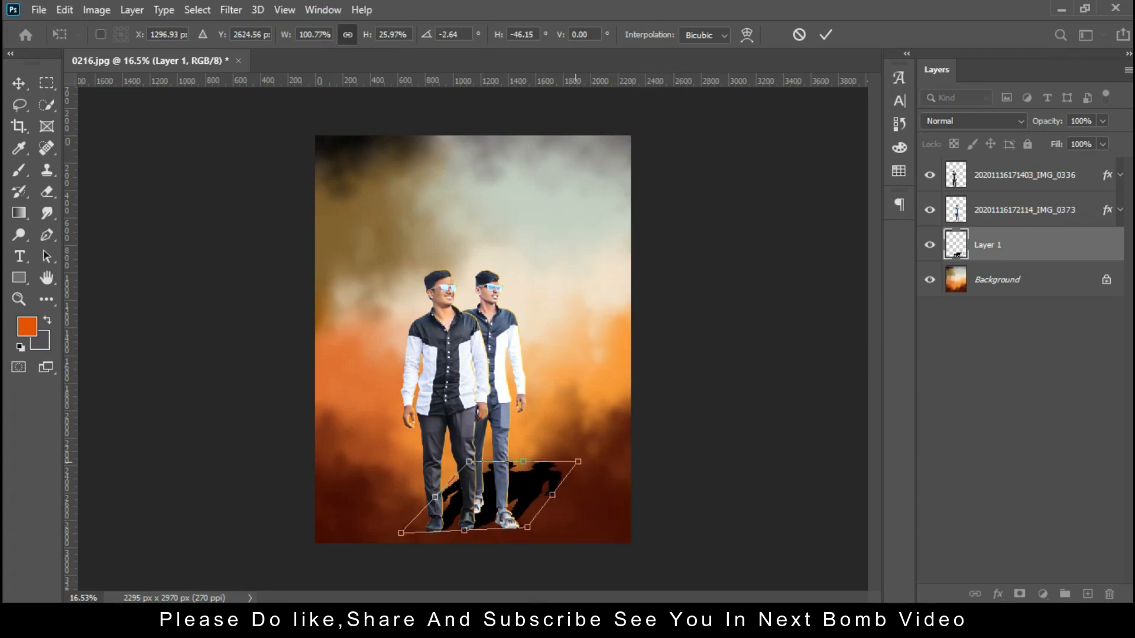
left_click(825, 35)
- Soften the shadow on Layer 1 with a Gaussian Blur of 6.4 pixels radius
scroll(496, 572, "up", 4)
left_click(231, 10)
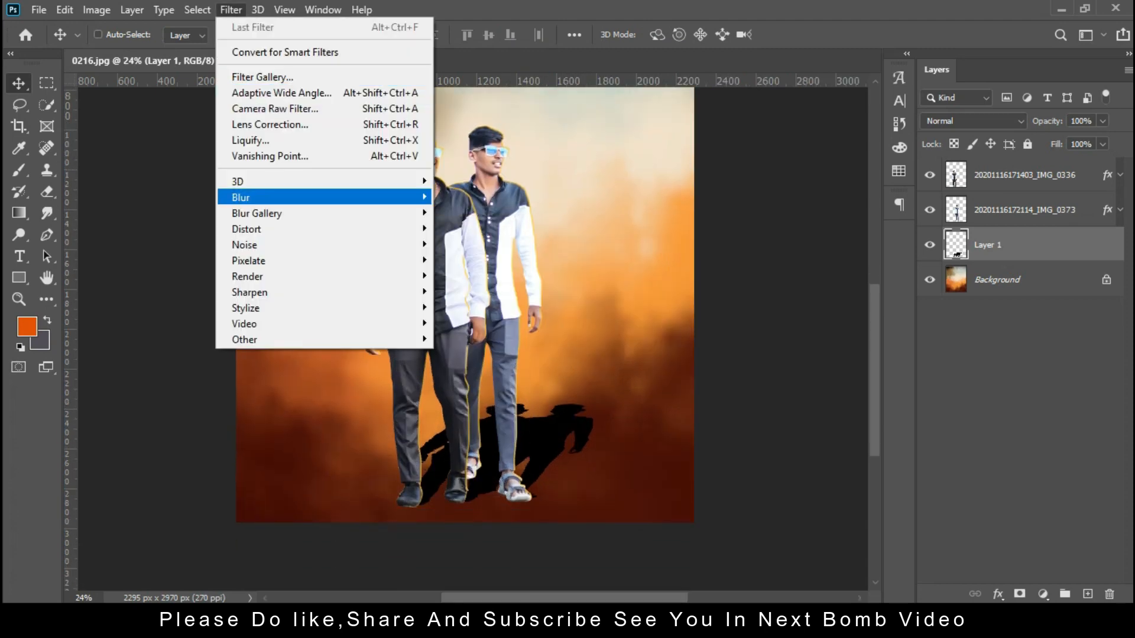
mouse_move(260, 198)
left_click(478, 260)
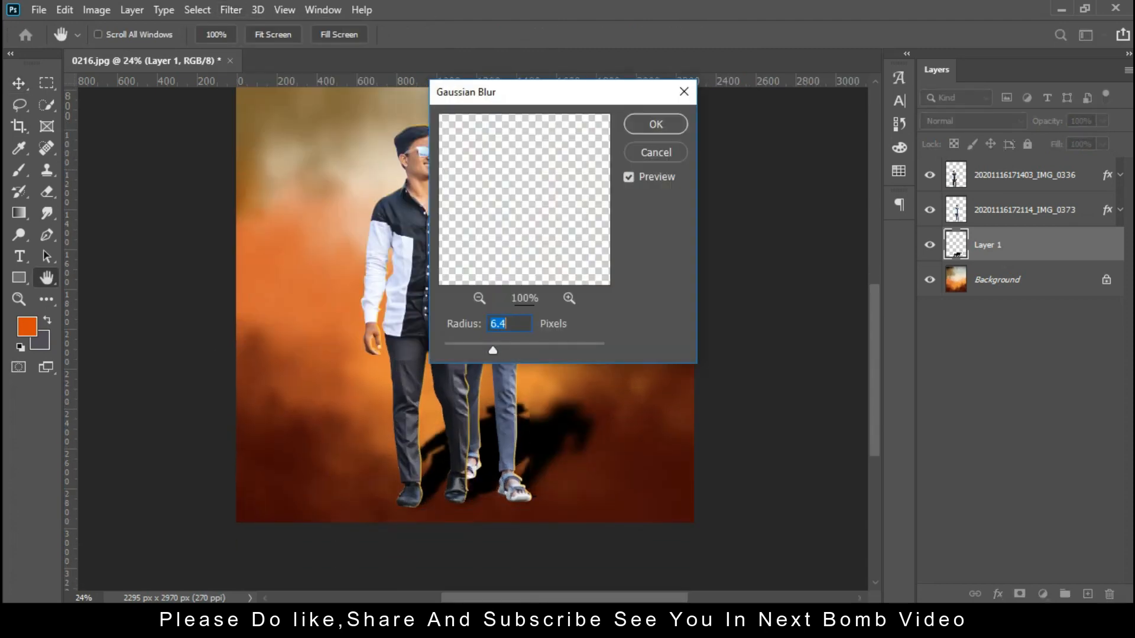
key("Return")
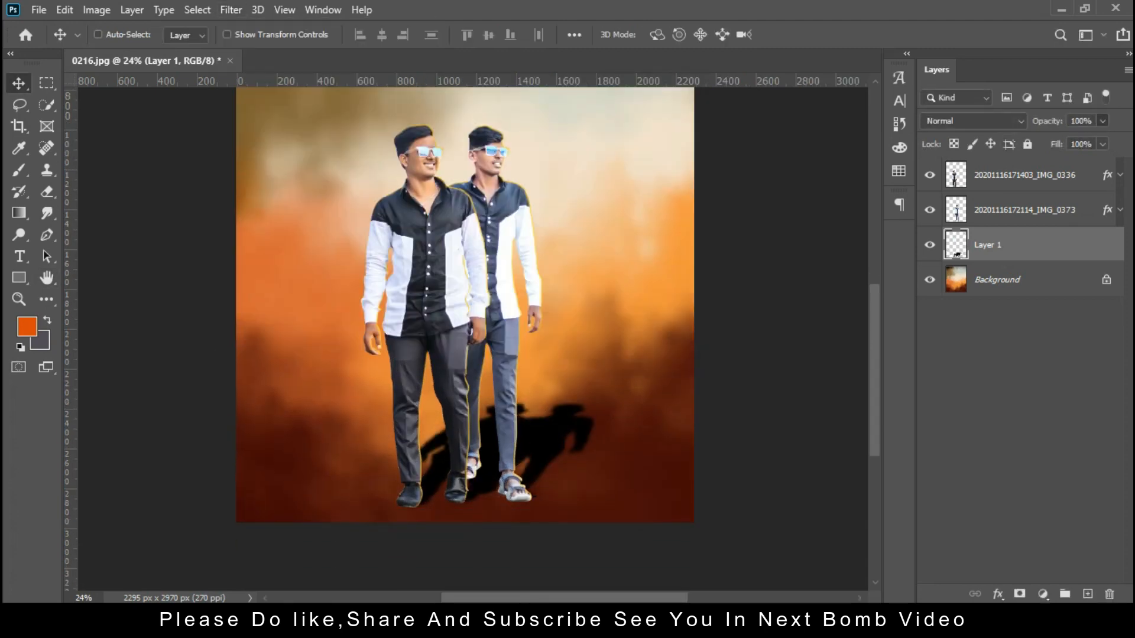
- Set the shadow layer's opacity to 36% and link it with the two cut-out layers
left_click(1102, 121)
left_click_drag(1107, 141, 1046, 141)
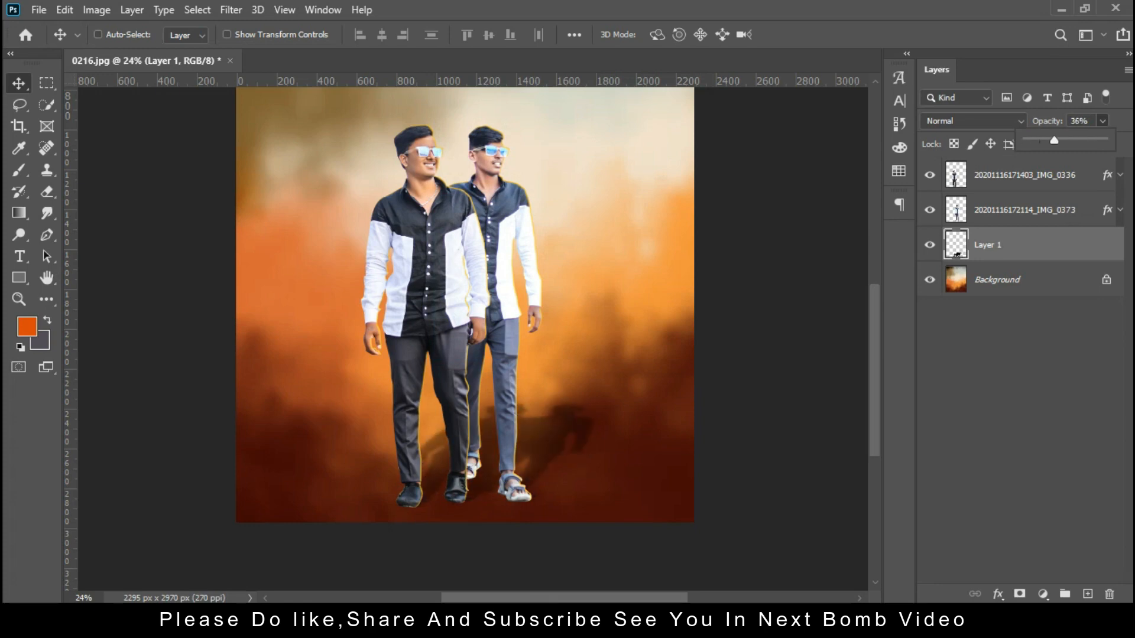
left_click(1024, 175, "shift")
left_click(975, 594)
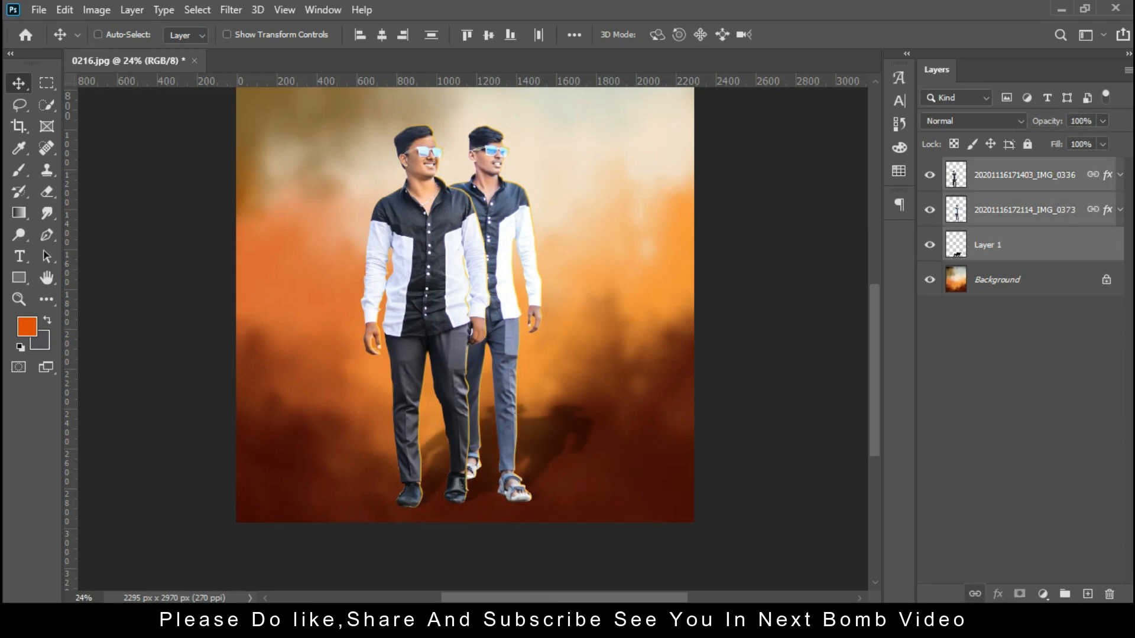
left_click(19, 299)
right_click(467, 199)
left_click(502, 209)
left_click(19, 84)
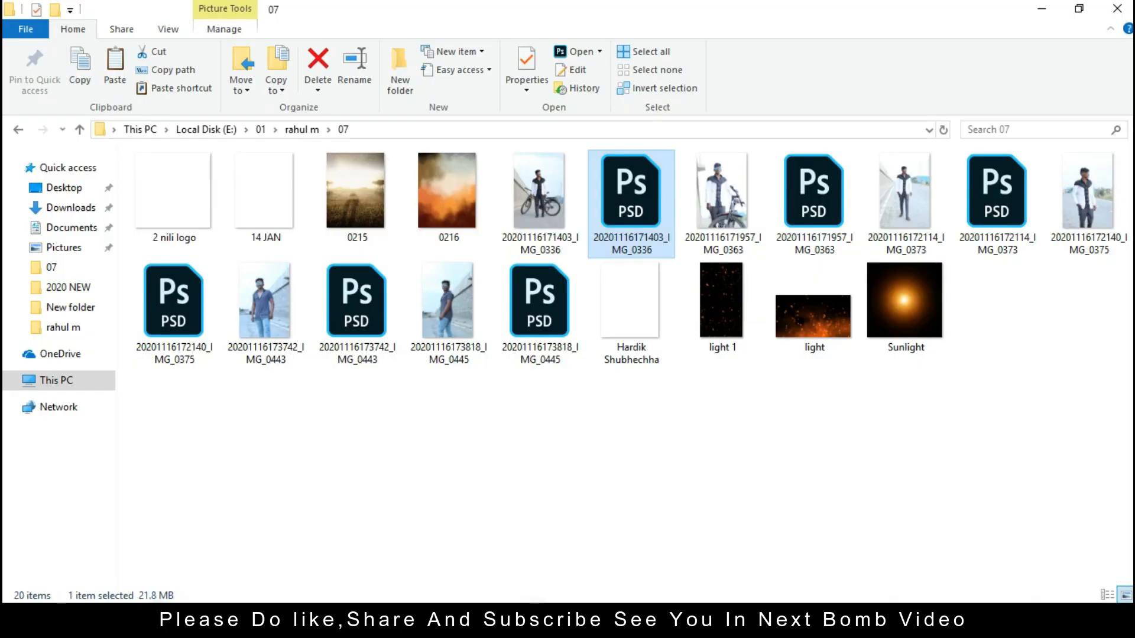
left_click(539, 299)
left_click_drag(539, 299, 567, 570)
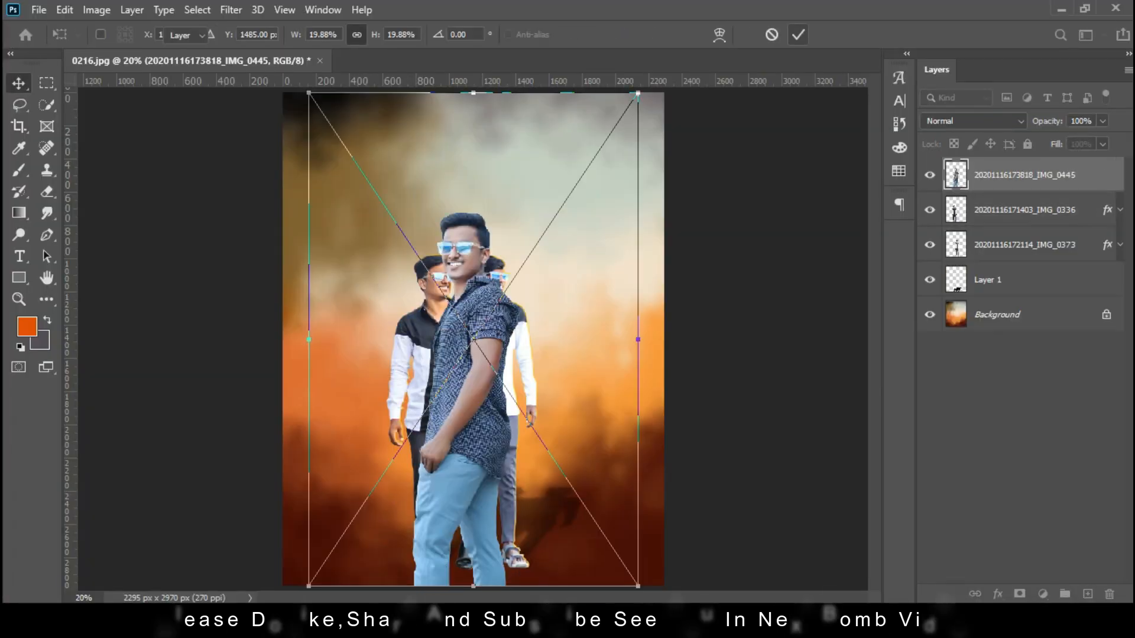
left_click(798, 34)
right_click(1008, 176)
left_click(922, 309)
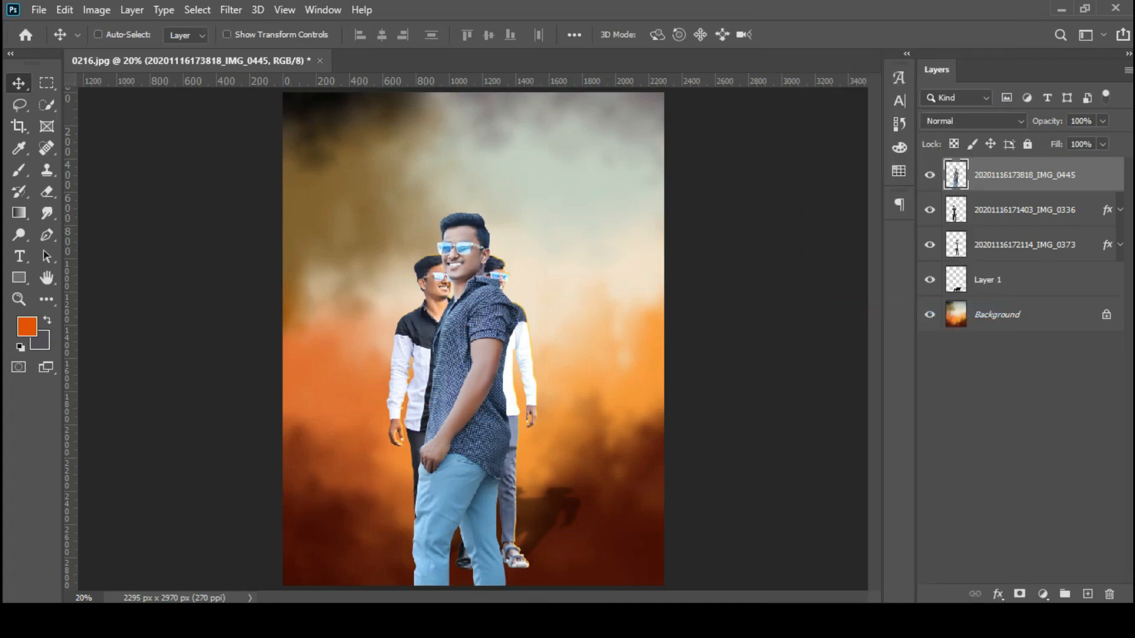
- Set up the Smudge tool with a 21 px spatter brush at 67% strength for the placed man's hair
left_click(19, 299)
left_click_drag(395, 197, 512, 287)
scroll(703, 184, "up", 6)
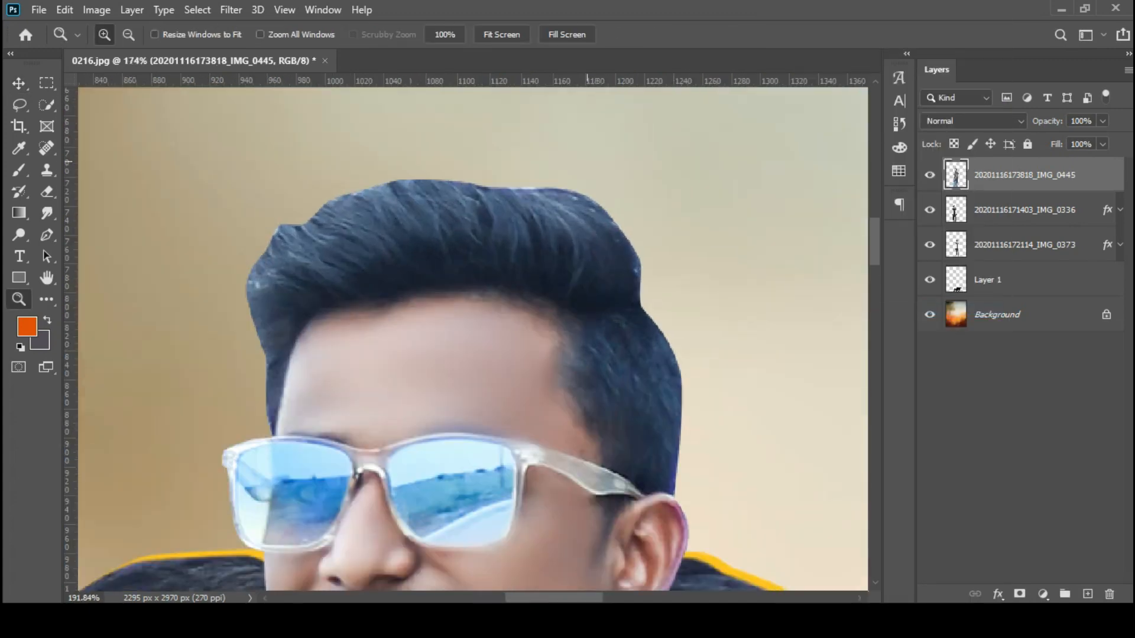
left_click(47, 213)
right_click(325, 214)
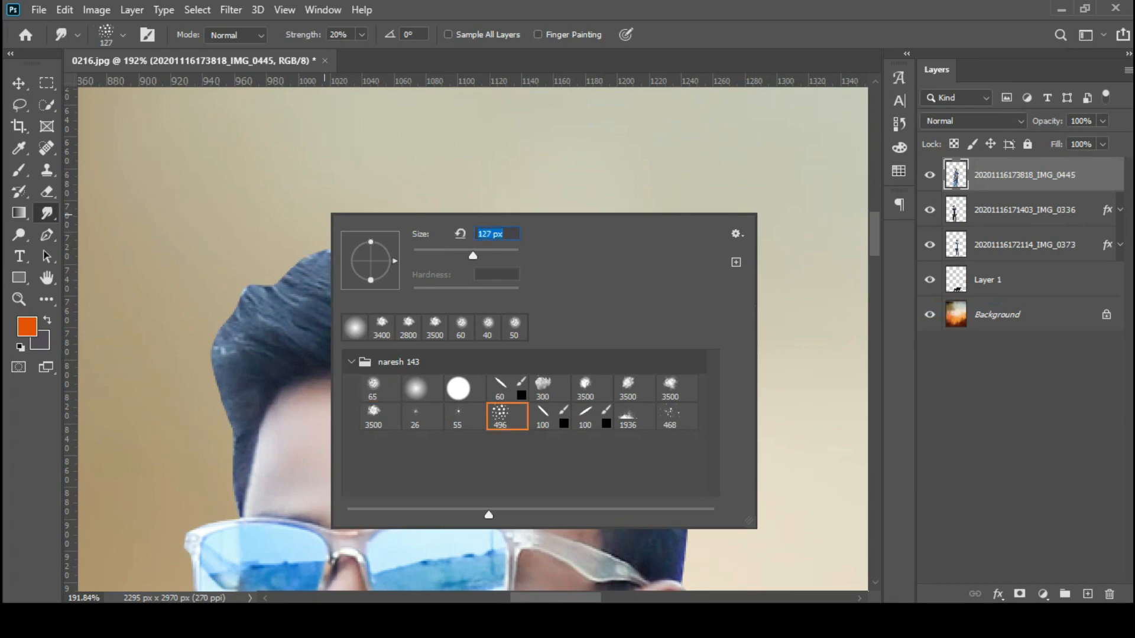
left_click_drag(303, 35, 314, 35)
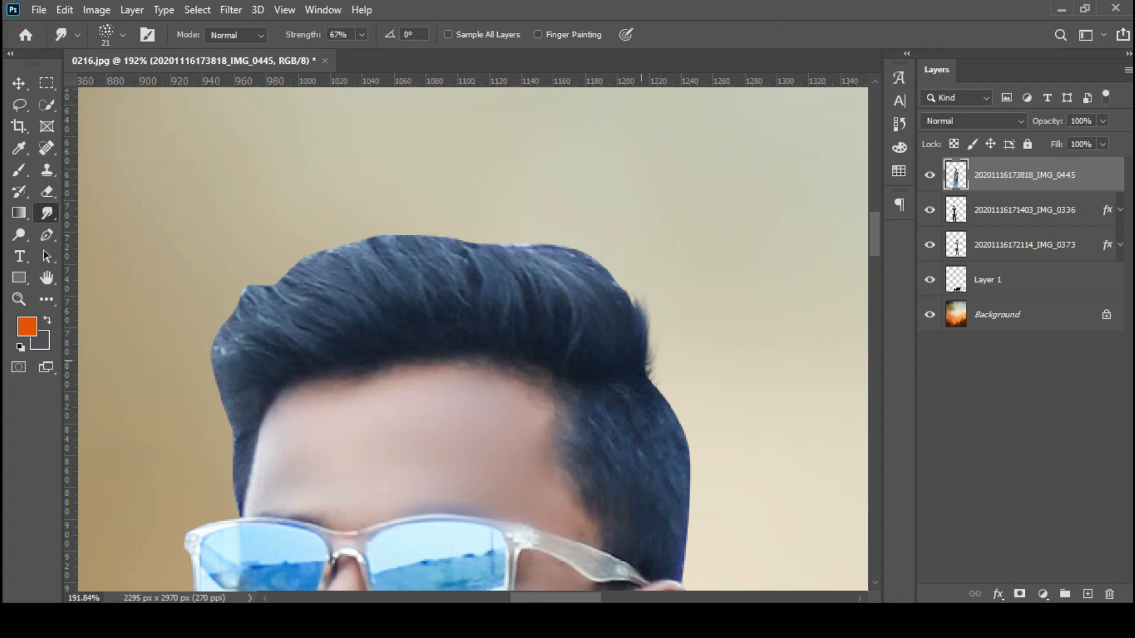
- Smudge the placed man's hair outward along its top and side edges to form soft, natural strands
left_click_drag(641, 361, 645, 296)
mouse_move(640, 340)
left_mouse_down()
mouse_move(620, 281)
mouse_move(576, 250)
left_mouse_up()
left_click_drag(621, 296, 549, 235)
mouse_move(582, 293)
left_mouse_down()
mouse_move(519, 230)
mouse_move(416, 231)
left_mouse_up()
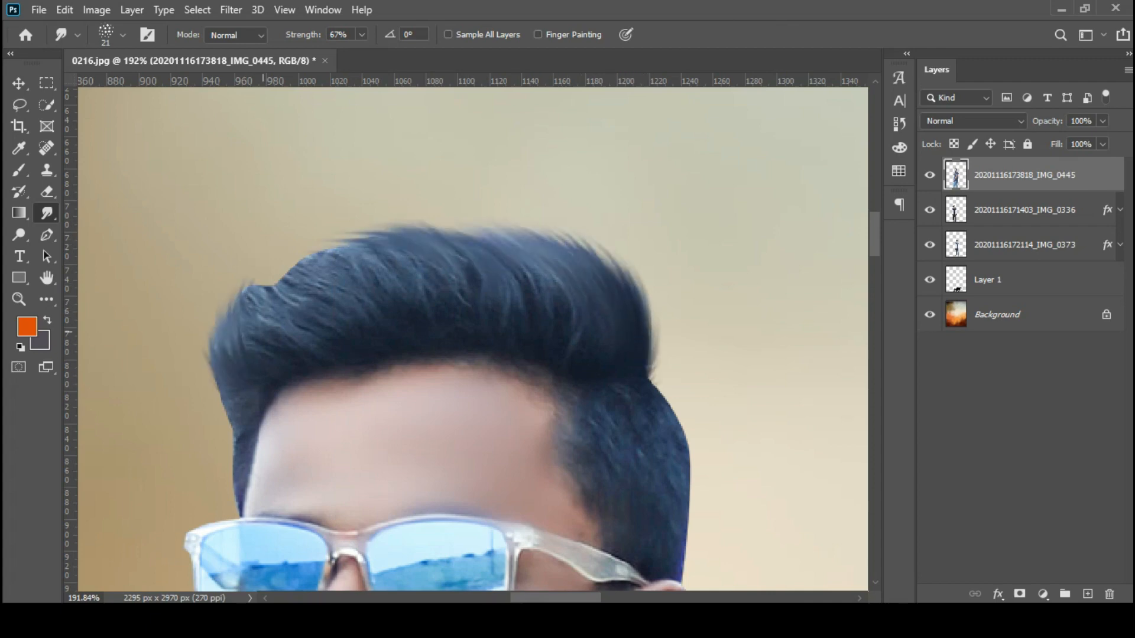
mouse_move(262, 333)
left_mouse_down()
mouse_move(326, 310)
mouse_move(259, 334)
left_mouse_up()
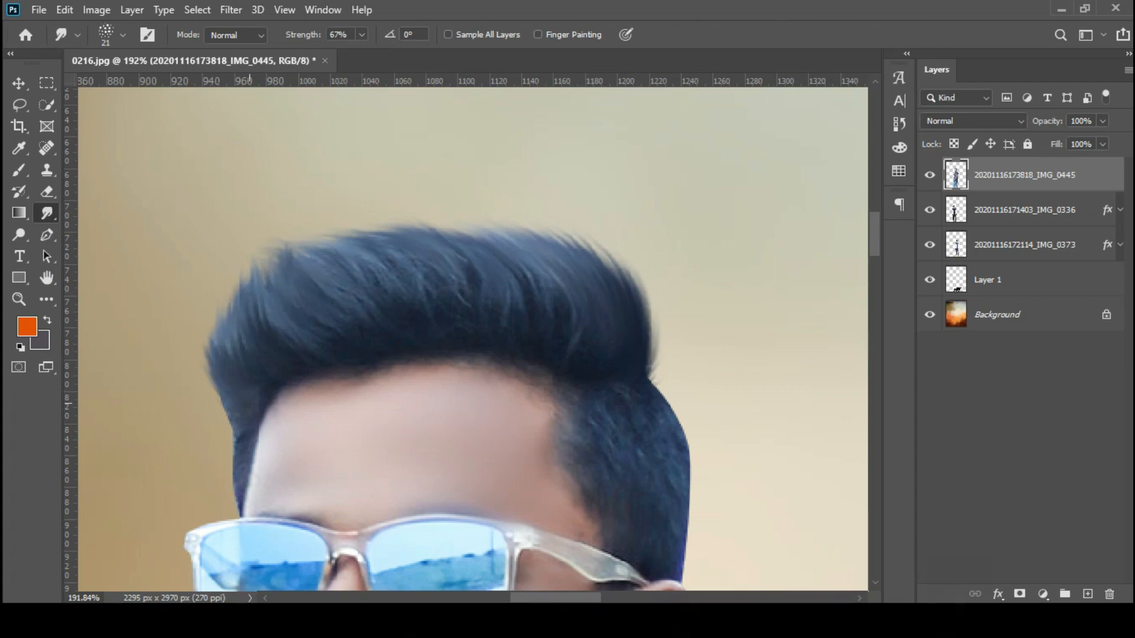
left_click_drag(633, 288, 597, 245)
left_click_drag(434, 295, 349, 243)
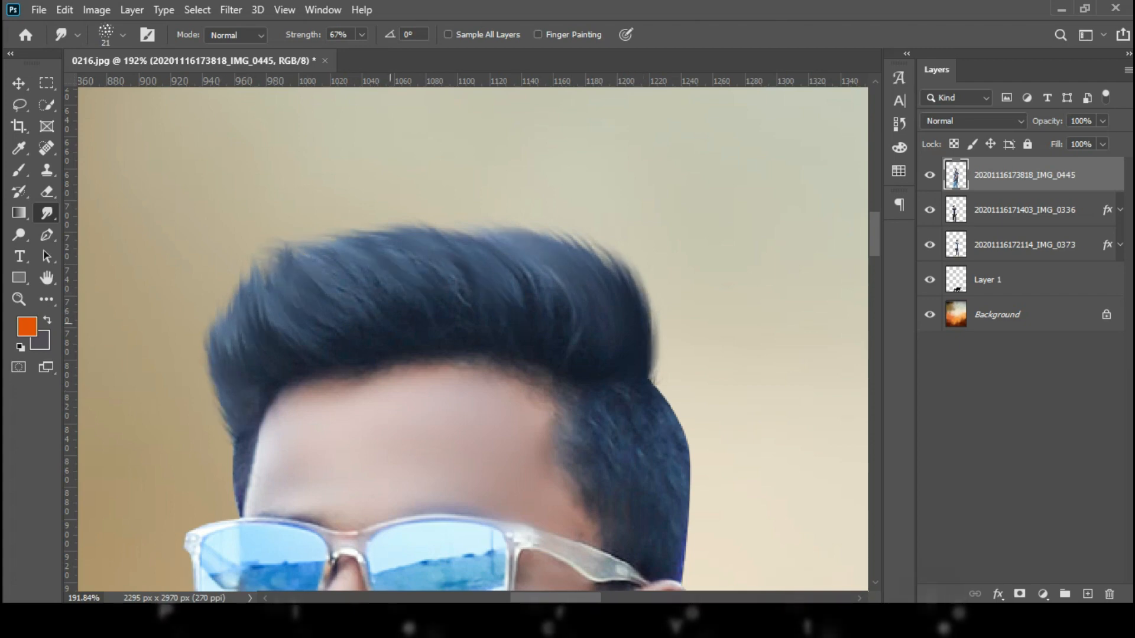
left_click_drag(354, 313, 272, 242)
left_click_drag(328, 288, 254, 238)
scroll(488, 307, "down", 8)
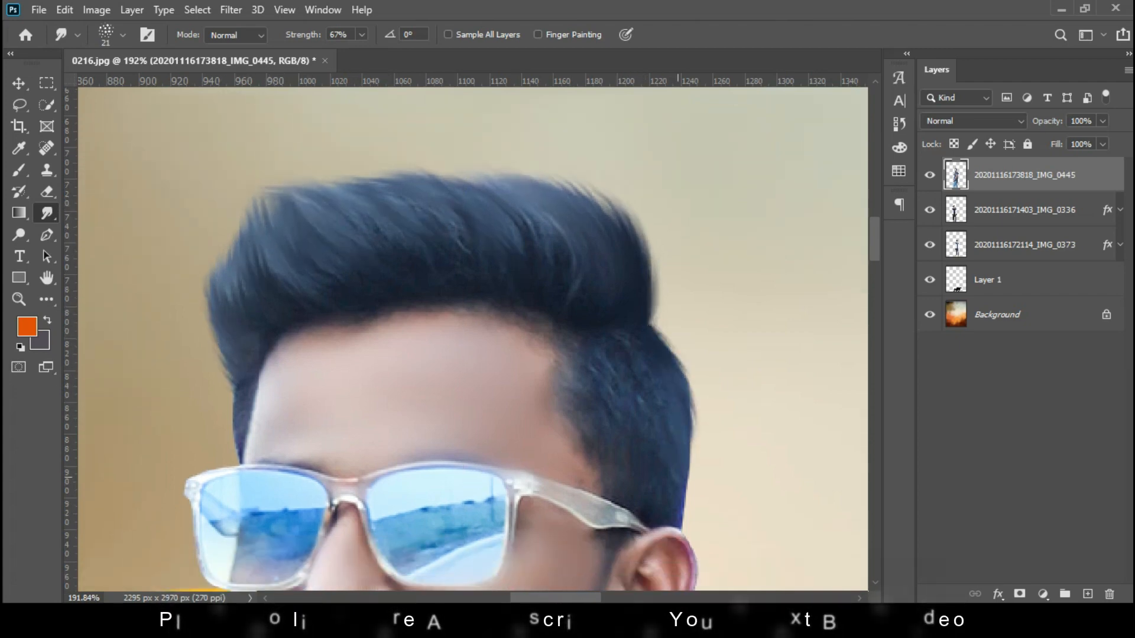
key("z")
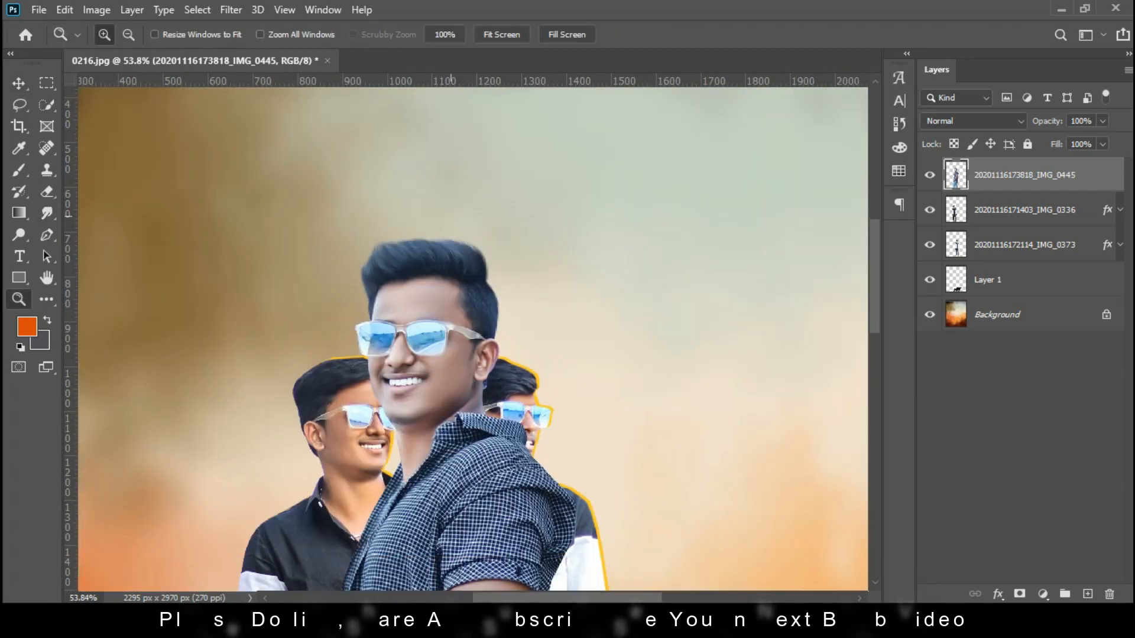
- Place the IMG_0445 layer below the two standing cut-outs, directly above Layer 1, and set its blend mode to Luminosity
key("ctrl+0")
key("v")
left_click_drag(1024, 177, 1024, 255)
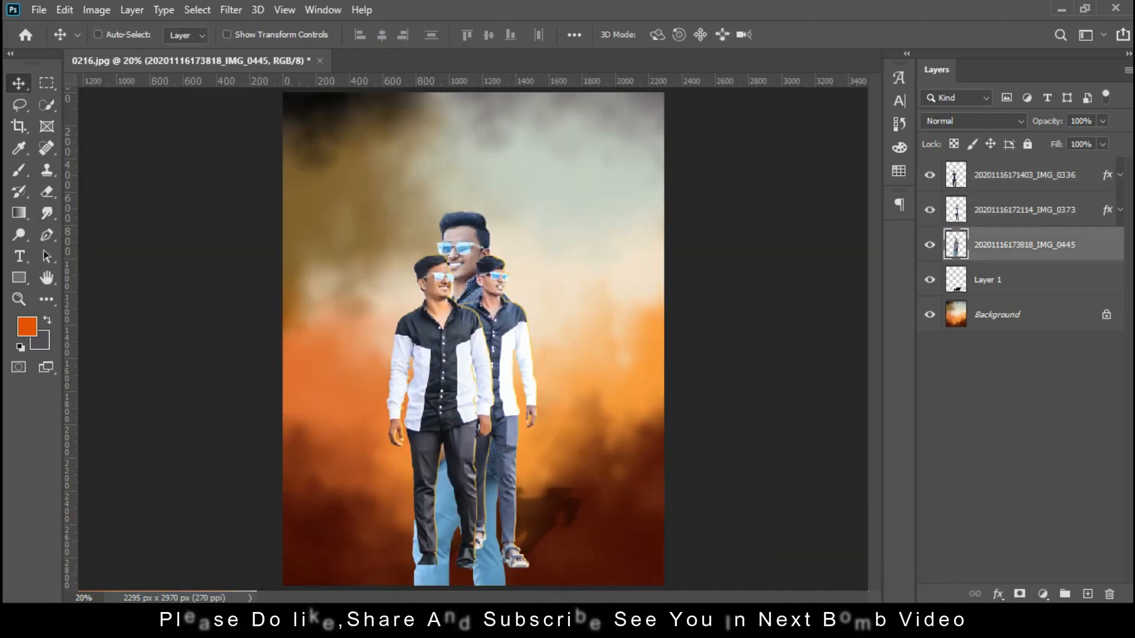
left_click(973, 121)
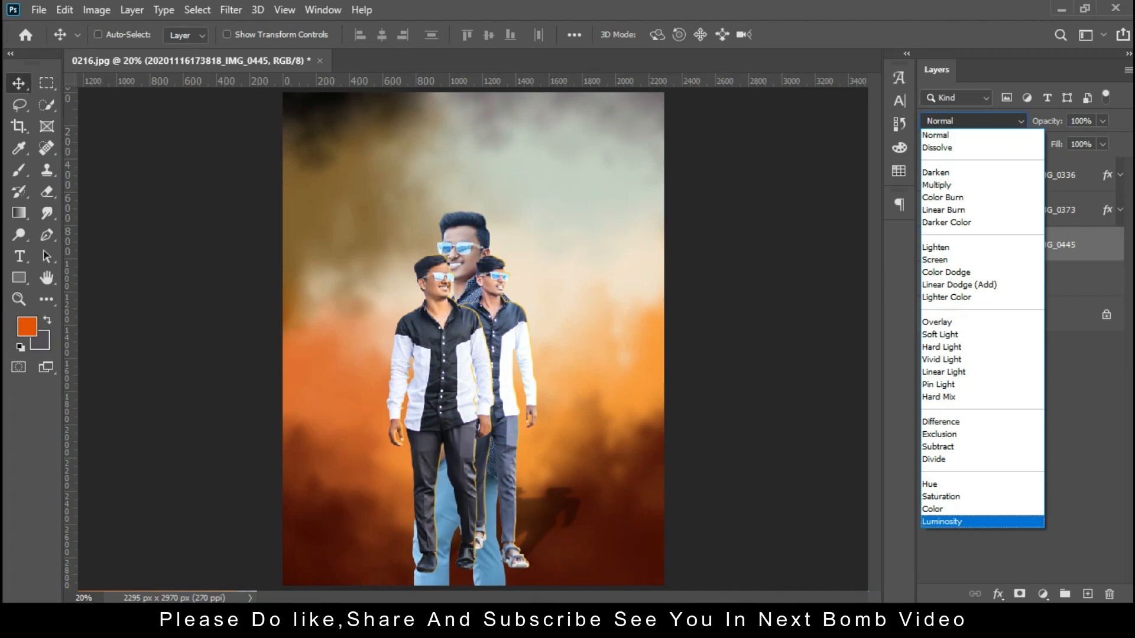
left_click(969, 522)
left_click(969, 508)
- Move the Luminosity-blended man to the left so he stands behind the two front cut-outs
left_click(464, 237)
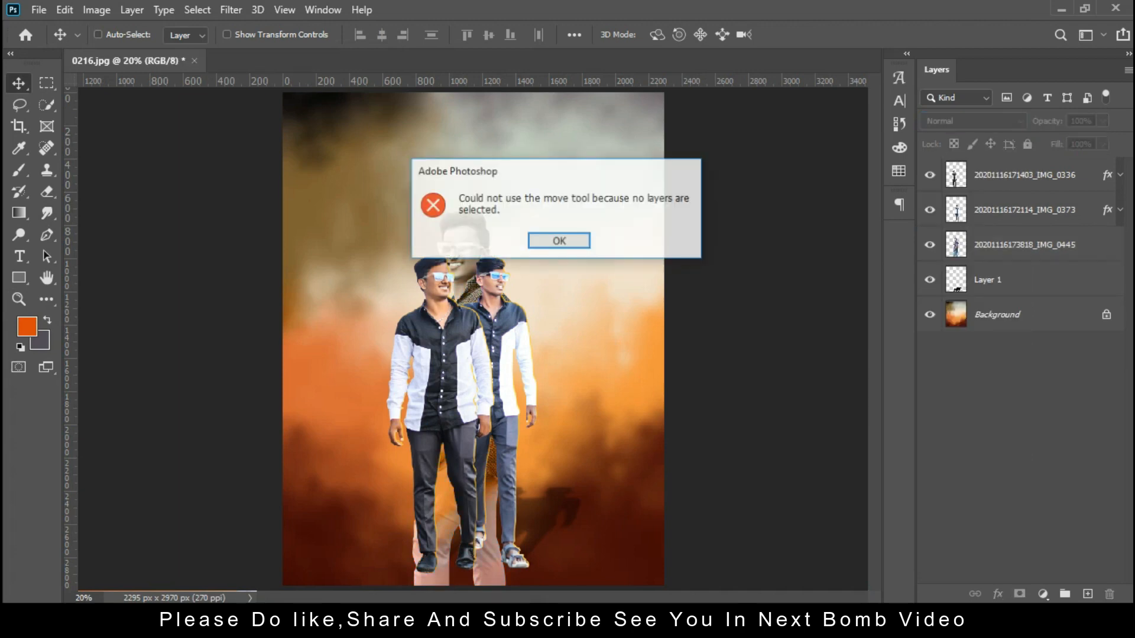
key("Return")
left_click(1024, 245)
left_click_drag(491, 160, 407, 189)
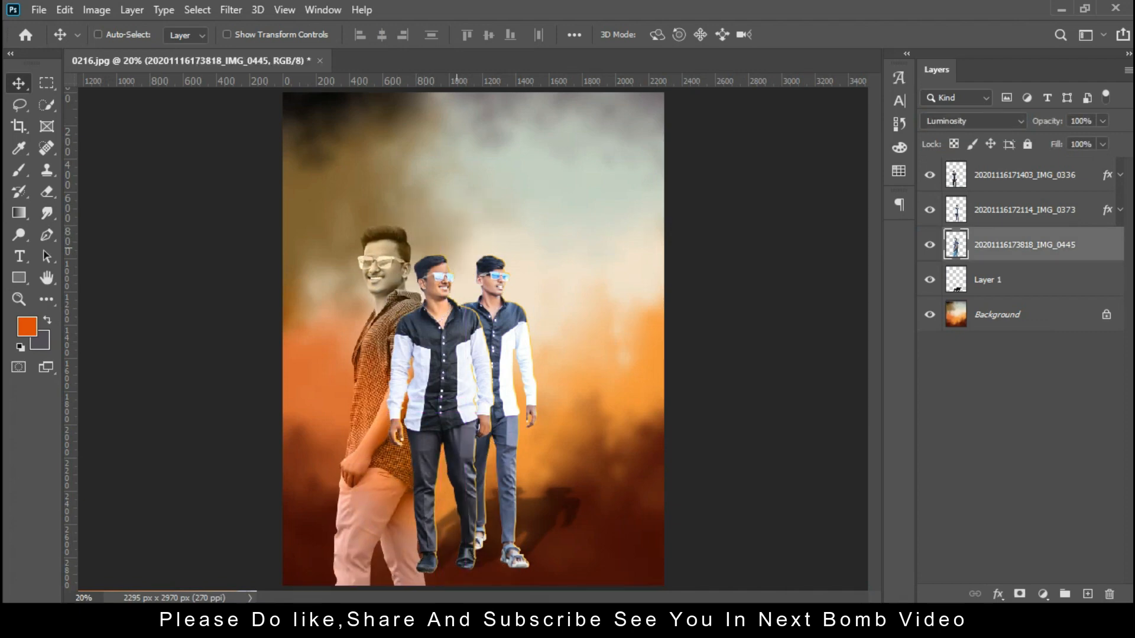
scroll(430, 378, "down", 1)
left_click(1019, 594, "alt")
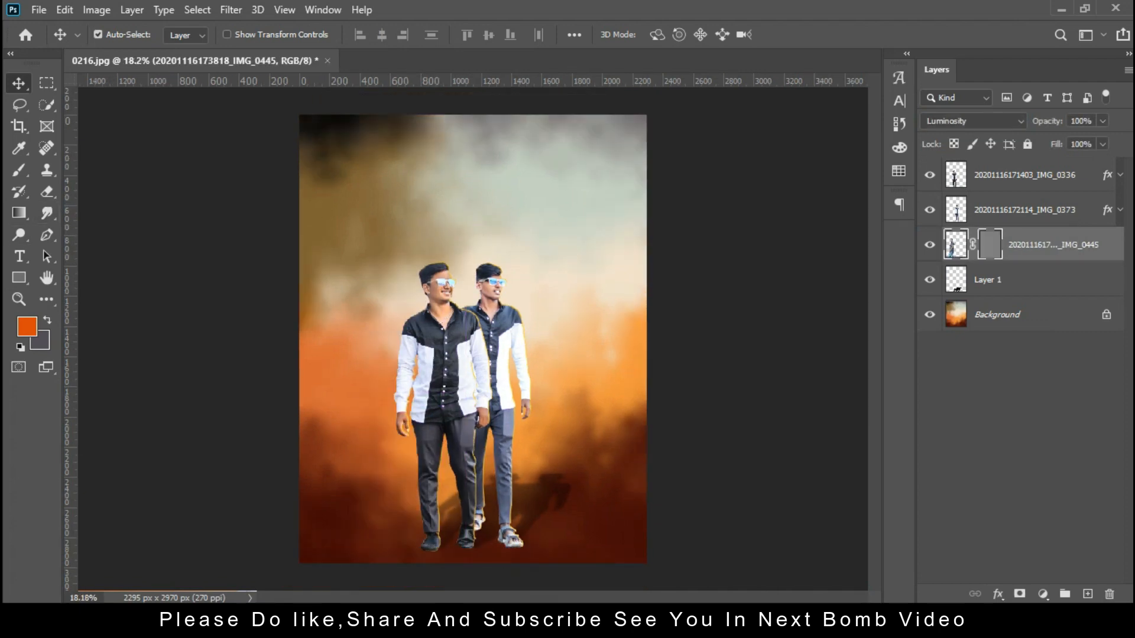
key("ctrl+z")
- Set the background colour to black, 000000
left_click(43, 343)
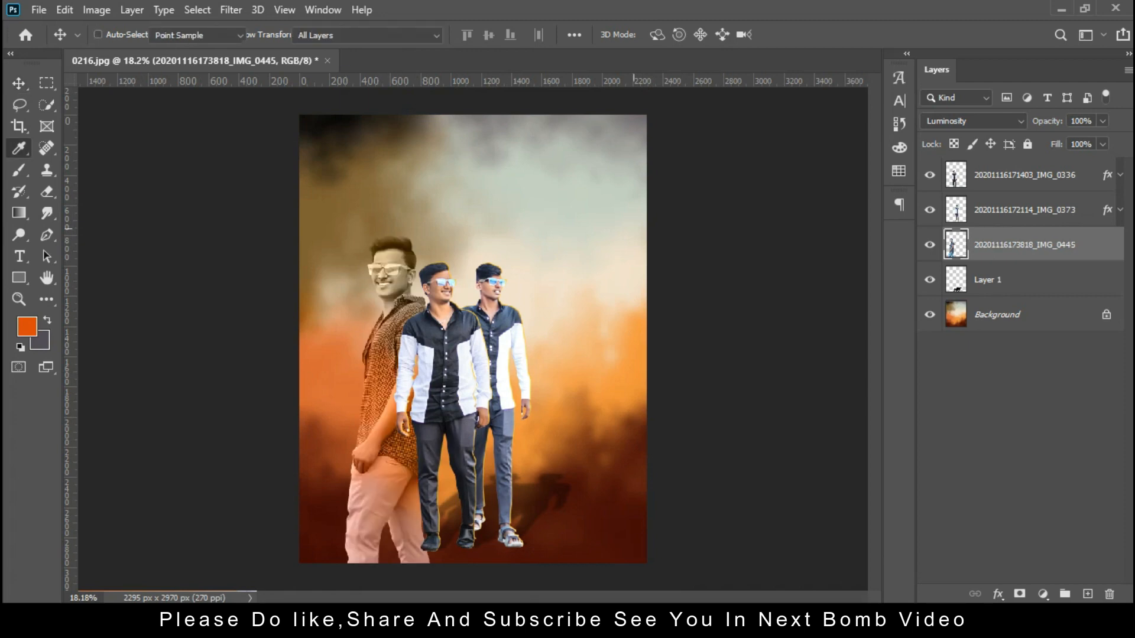
type("000000")
key("Return")
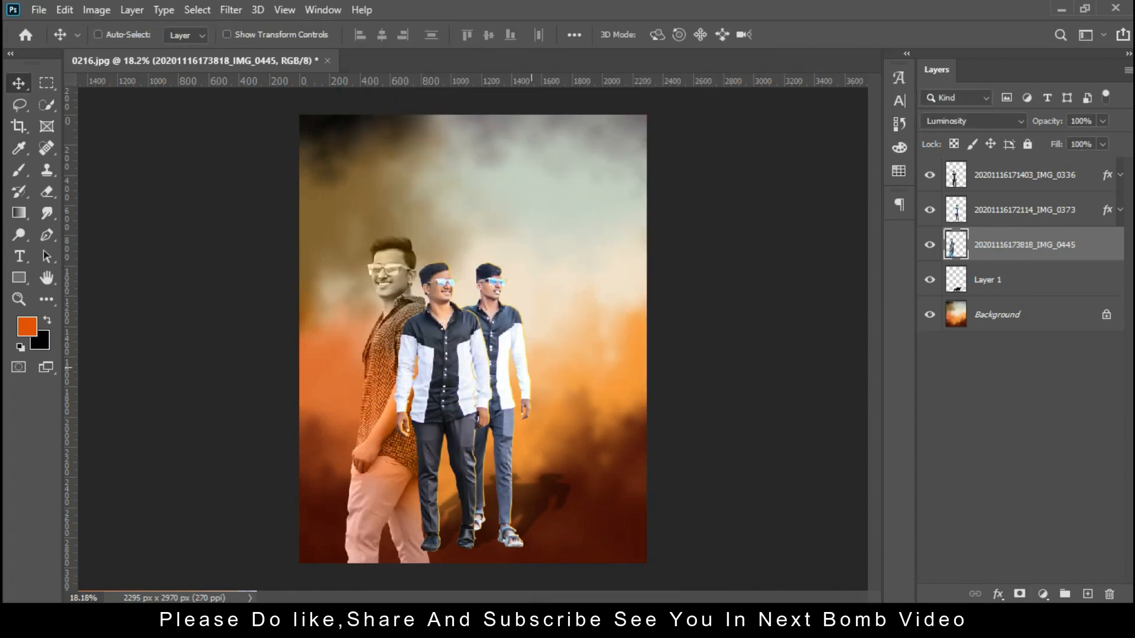
- Add a white layer mask to the IMG_0445 layer and fade out the man's legs with a soft 1200 px eraser
left_click(1019, 595)
key("g")
key("d")
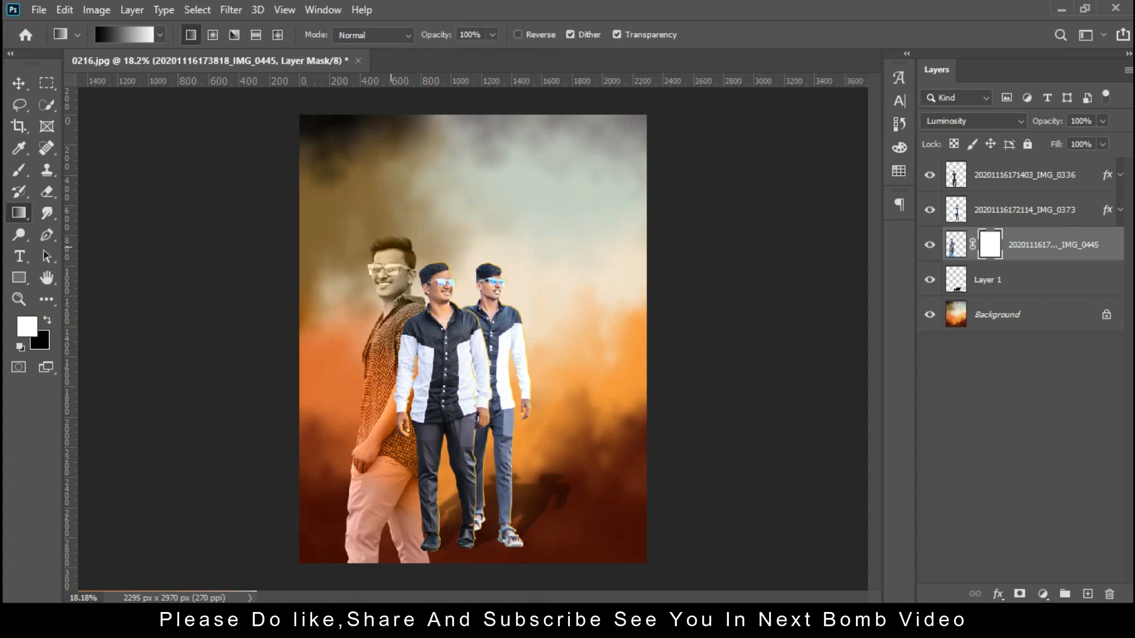
key("e")
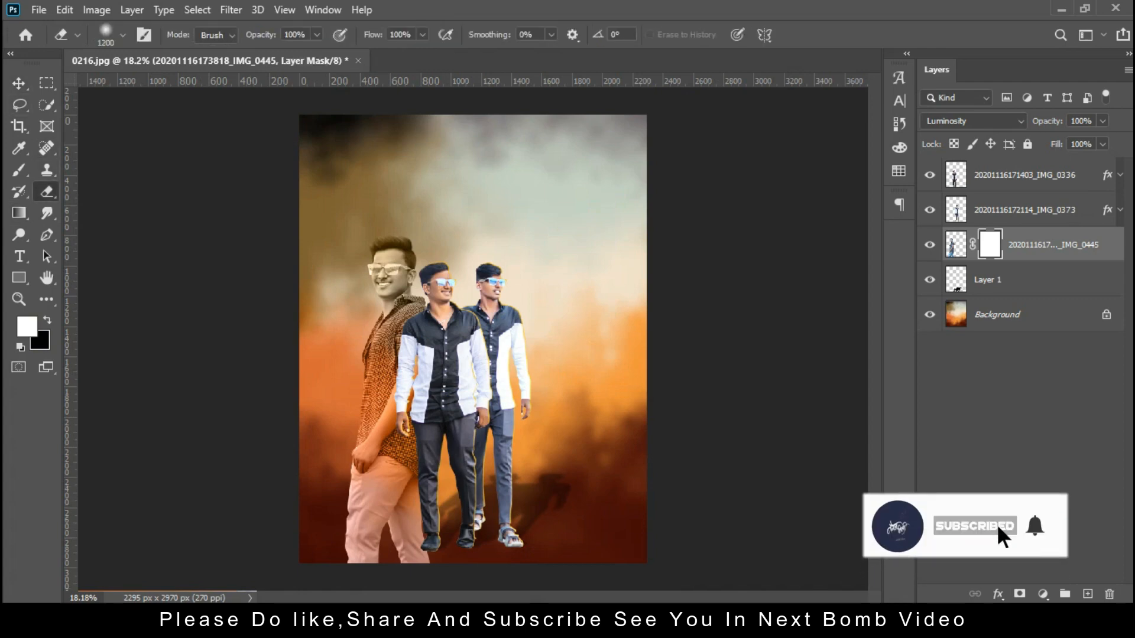
left_click(330, 557)
mouse_move(330, 558)
left_mouse_down()
mouse_move(422, 559)
mouse_move(355, 529)
mouse_move(457, 510)
left_mouse_up()
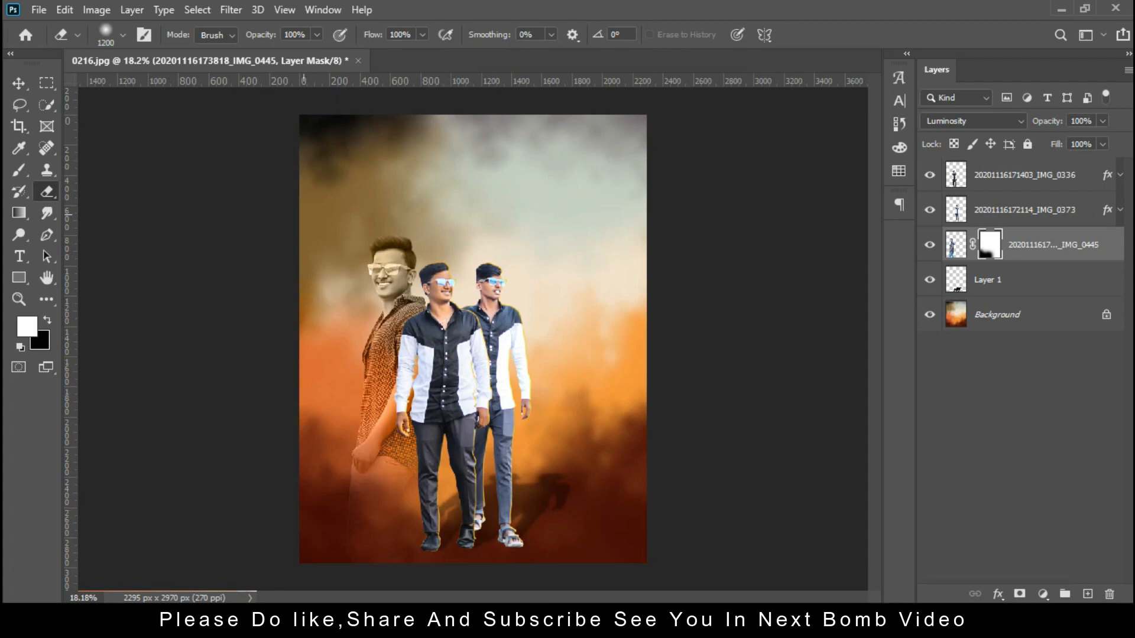
- Scale the faded man down slightly, keeping him behind the two front cut-outs
key("v")
key("ctrl+t")
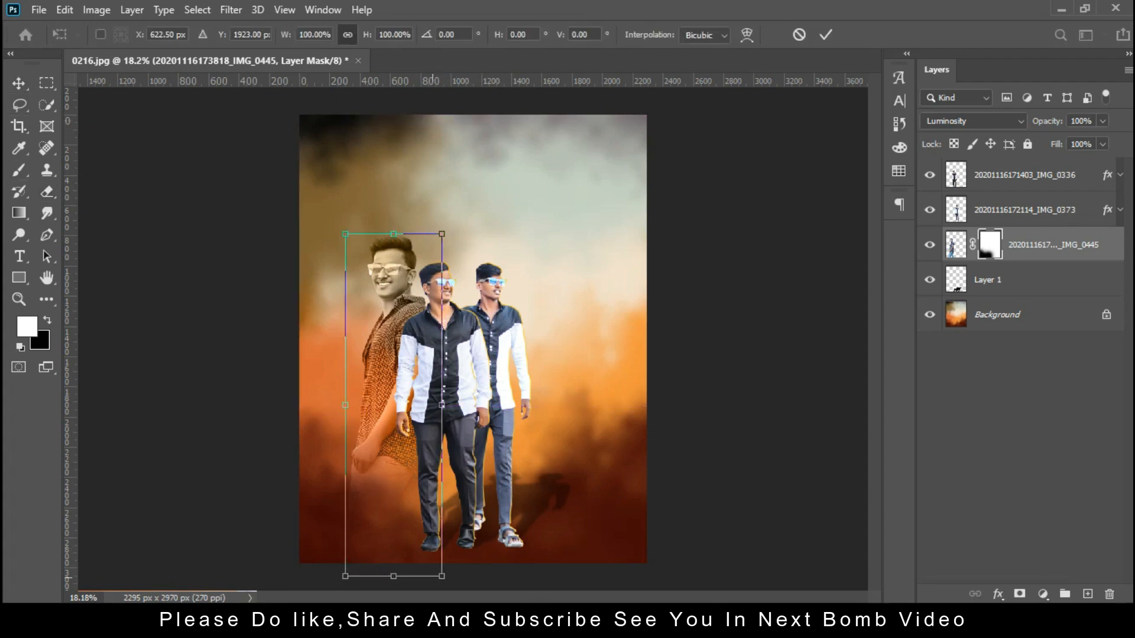
left_click_drag(442, 575, 438, 563)
key("Return")
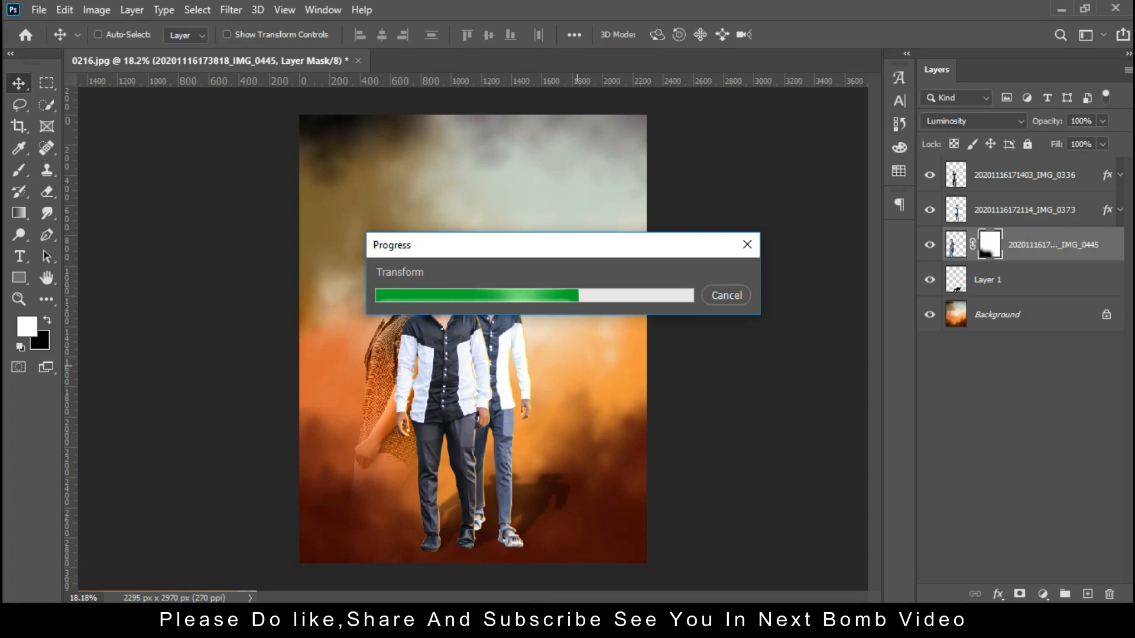
left_click_drag(436, 291, 435, 280)
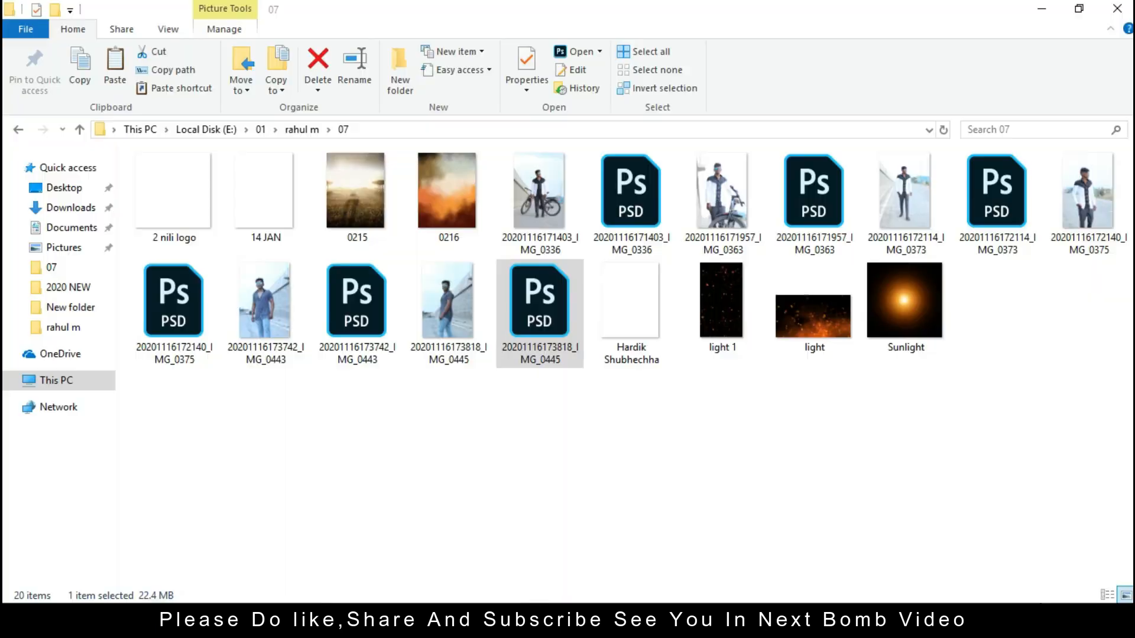
left_click(357, 314)
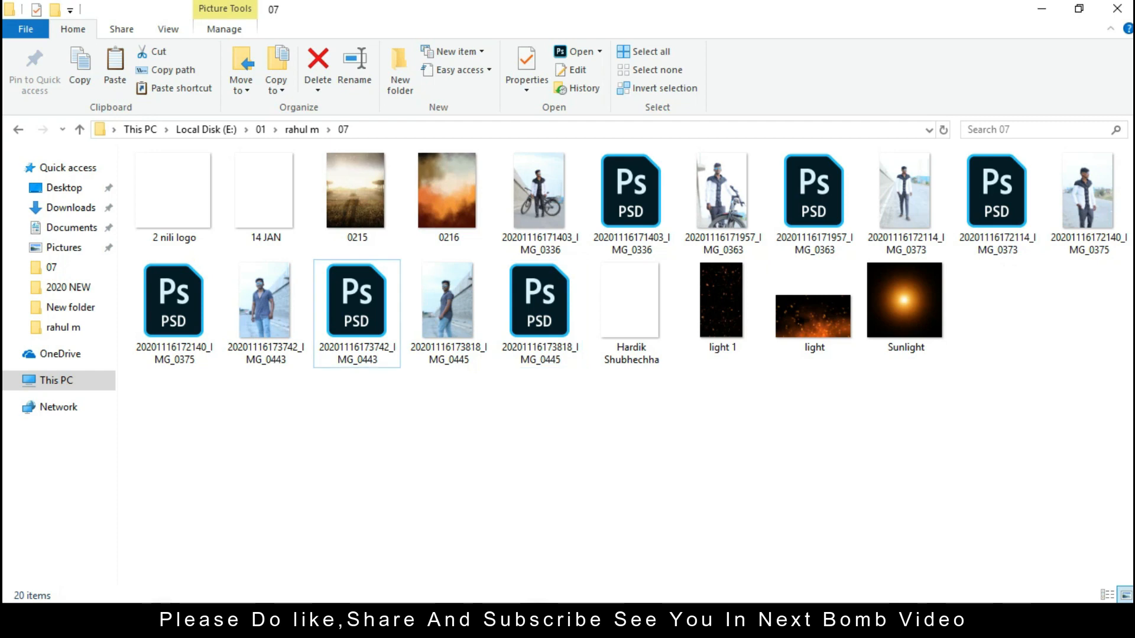
left_click_drag(357, 301, 558, 572)
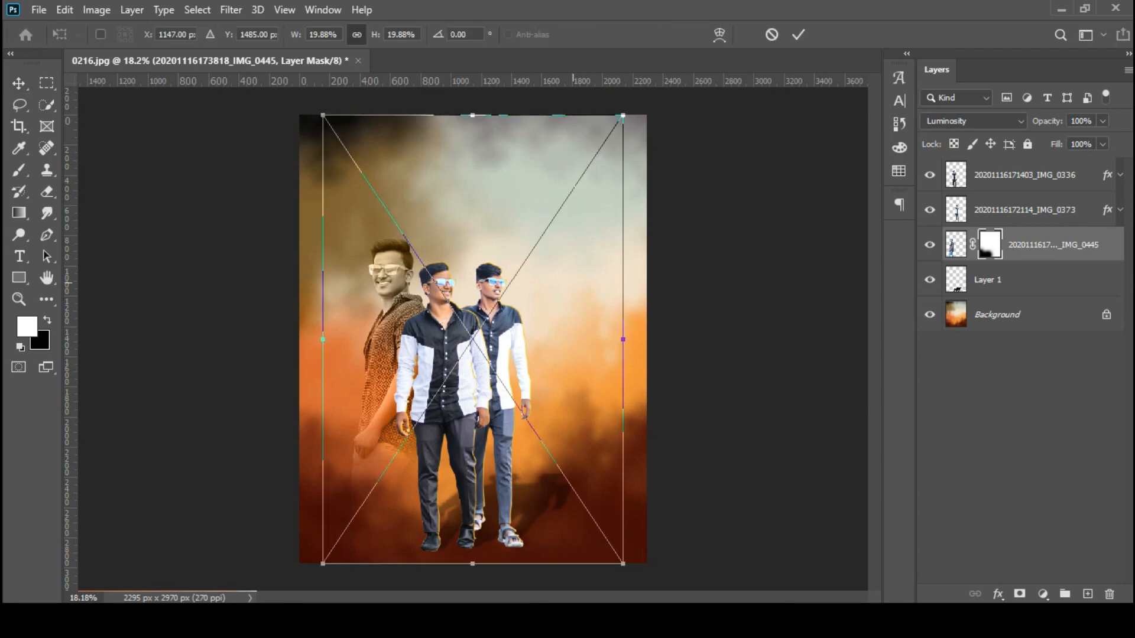
left_click(798, 35)
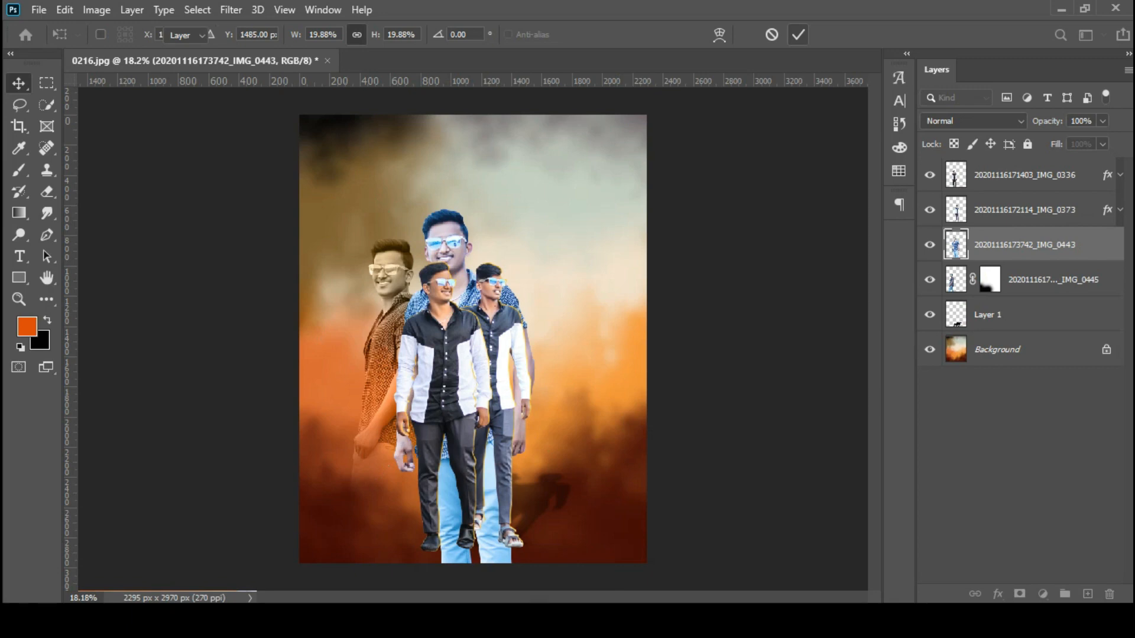
left_click_drag(997, 245, 997, 161)
right_click(997, 173)
left_click(969, 309)
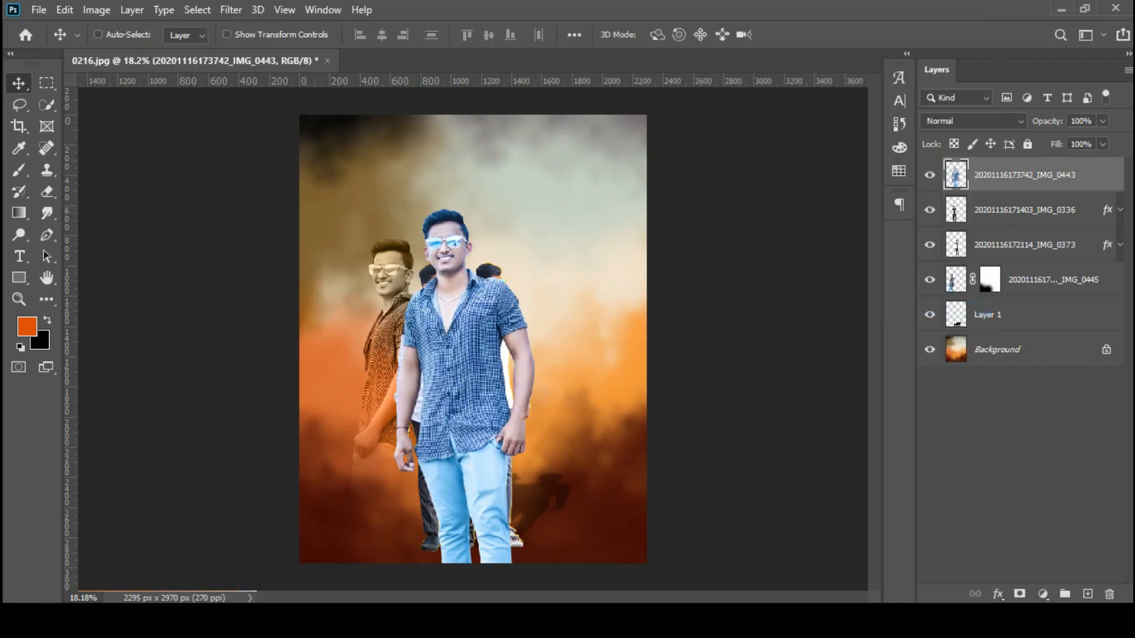
- Copy the newly placed man's upper body to a new layer with a rectangular selection and delete the full-length IMG_0443 layer
key("m")
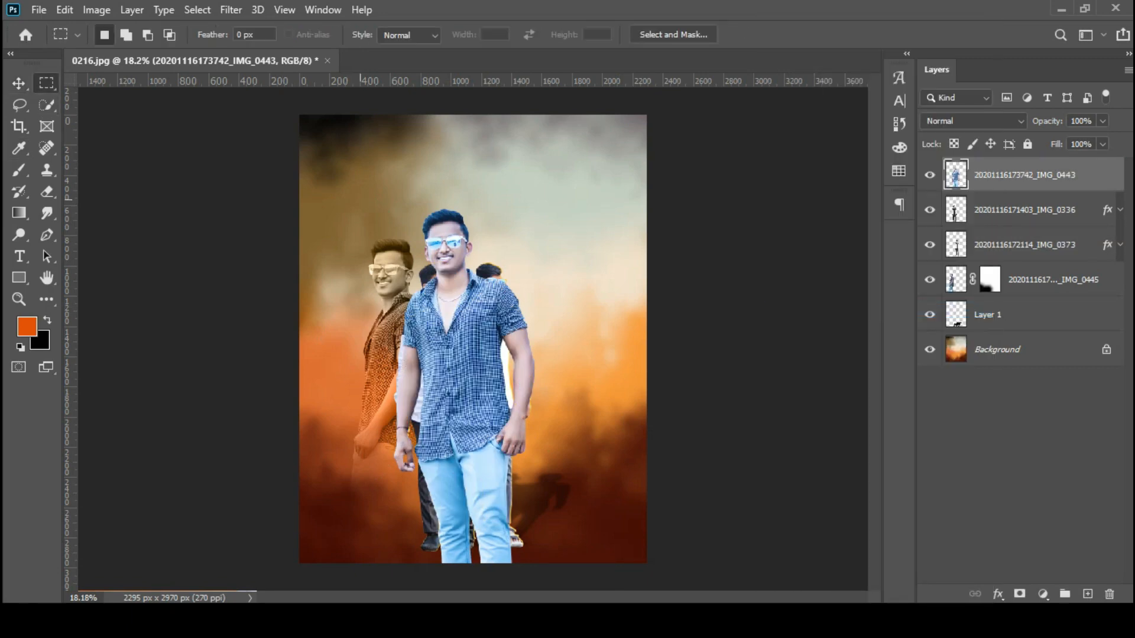
key("ctrl+j")
left_click(1024, 209)
key("Delete")
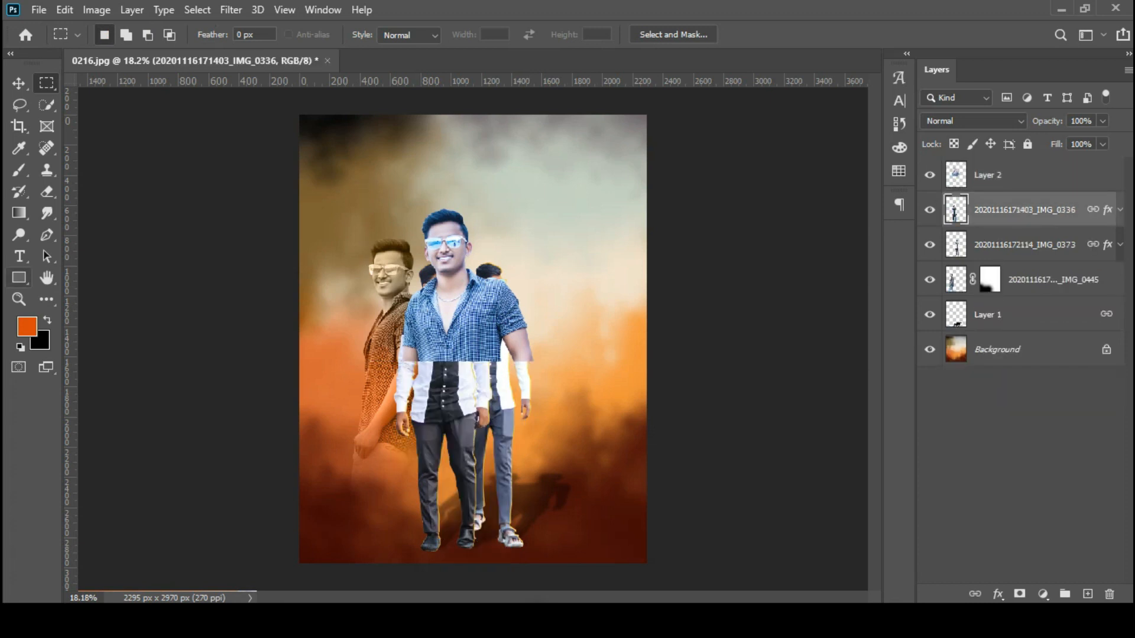
- Smudge the Layer 2 man's hair outward along its top and front edges with a 20 px spatter brush at 67% strength
left_click(19, 299)
left_click_drag(409, 186, 486, 280)
left_click(434, 251)
left_click(434, 252)
left_click(47, 213)
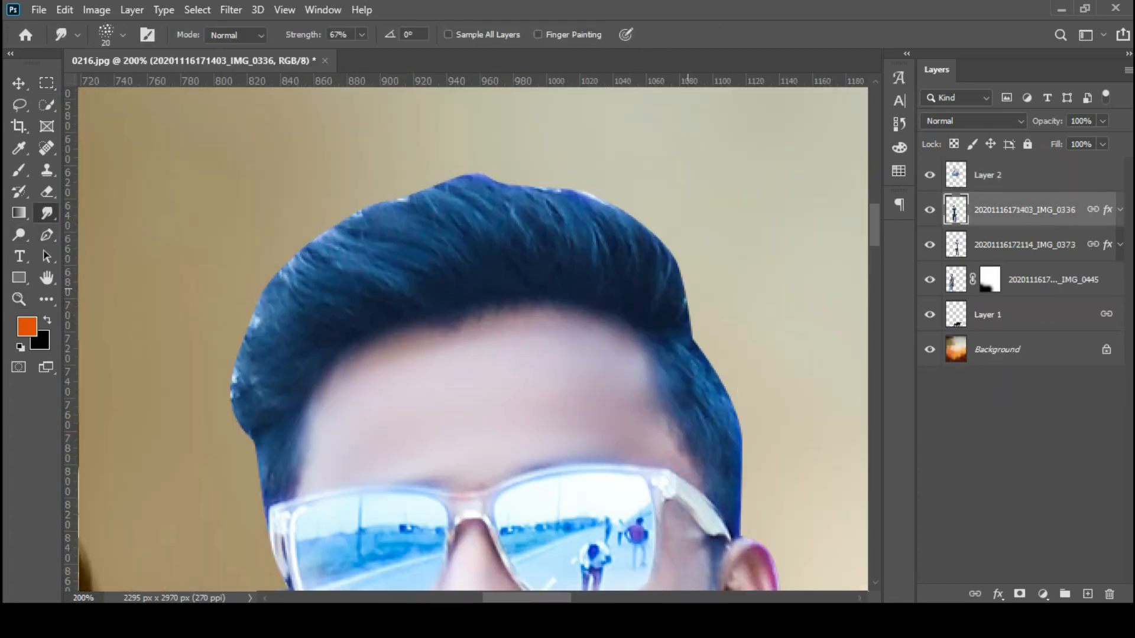
left_click(1014, 175)
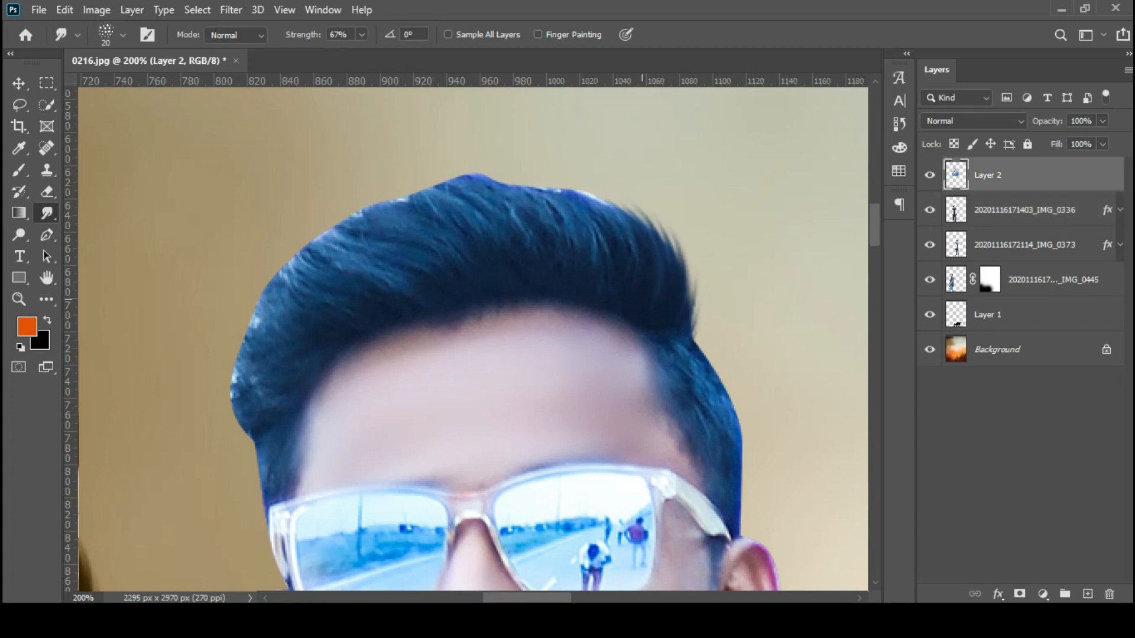
left_click_drag(631, 230, 593, 188)
left_click_drag(617, 222, 555, 174)
left_click_drag(564, 219, 512, 167)
left_click_drag(520, 186, 458, 172)
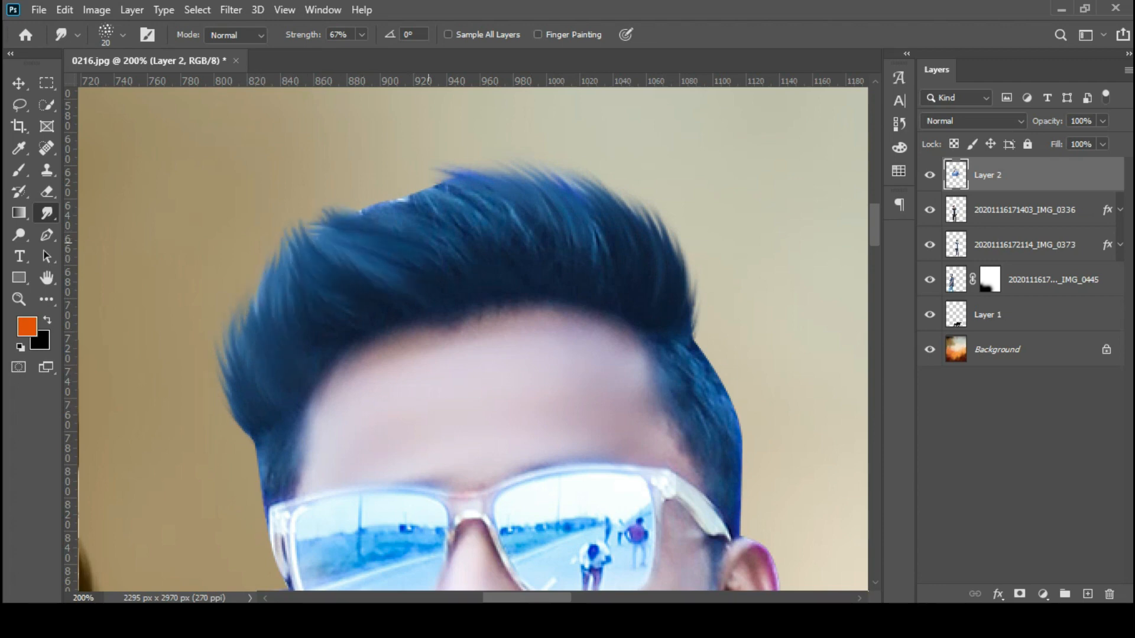
left_click_drag(417, 230, 351, 197)
mouse_move(448, 220)
left_mouse_down()
mouse_move(366, 190)
mouse_move(379, 184)
left_mouse_up()
left_click_drag(465, 192, 428, 168)
left_click_drag(596, 258, 569, 178)
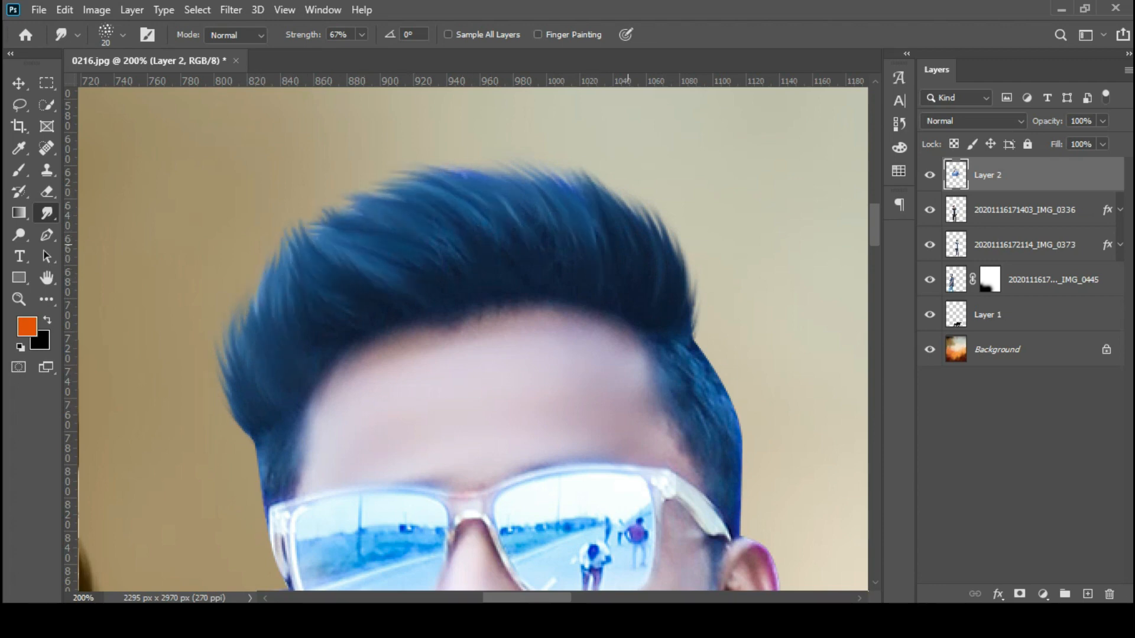
- Refine the crown and ear-side edge of the Layer 2 man's hair with further smudge strokes down to the temple
left_click_drag(673, 256, 633, 195)
left_click_drag(600, 242, 535, 174)
left_click_drag(496, 221, 450, 196)
scroll(663, 283, "down", 1)
left_click_drag(717, 356, 694, 317)
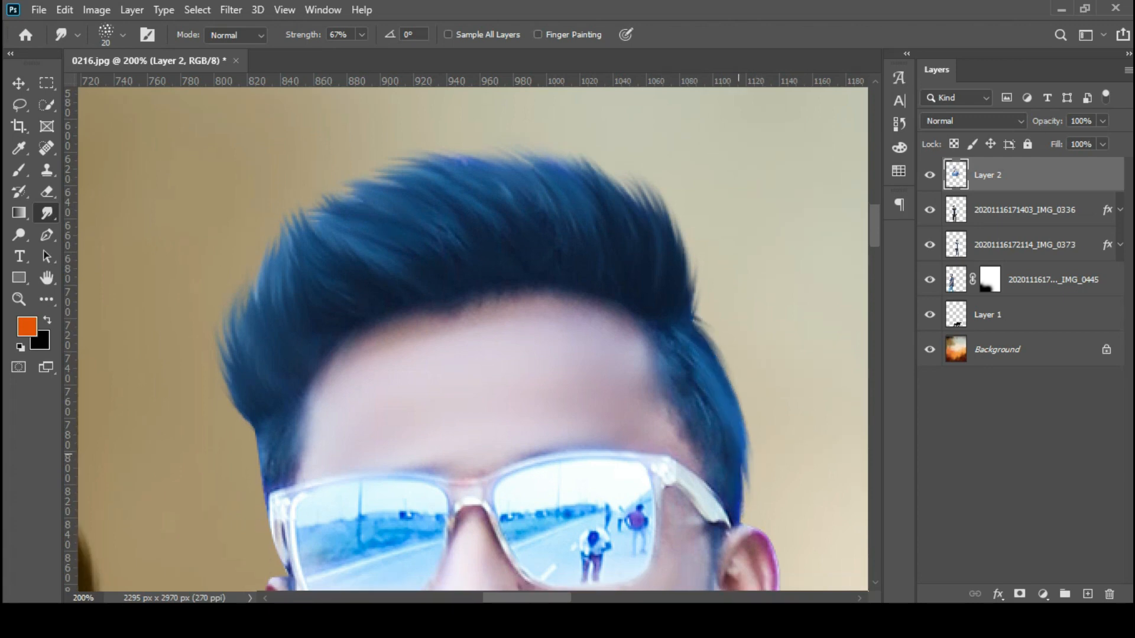
key("z")
key("ctrl+0")
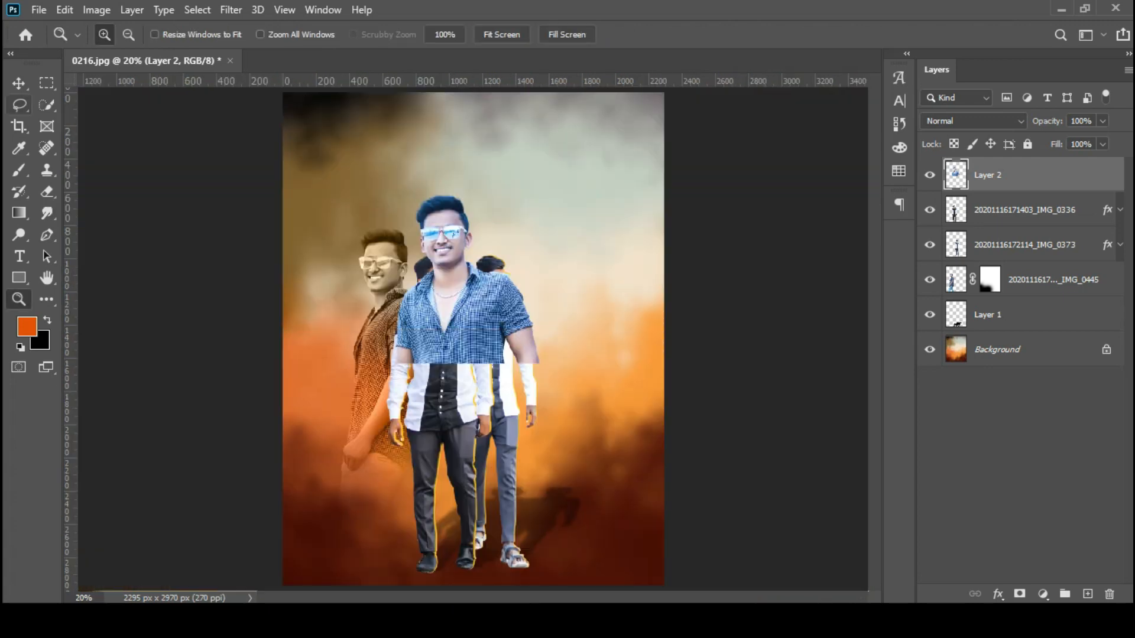
- Add a layer mask to Layer 2 and fade the torso's hard lower edge with a soft 1200 px eraser
key("v")
left_click(1020, 594)
left_click(46, 191)
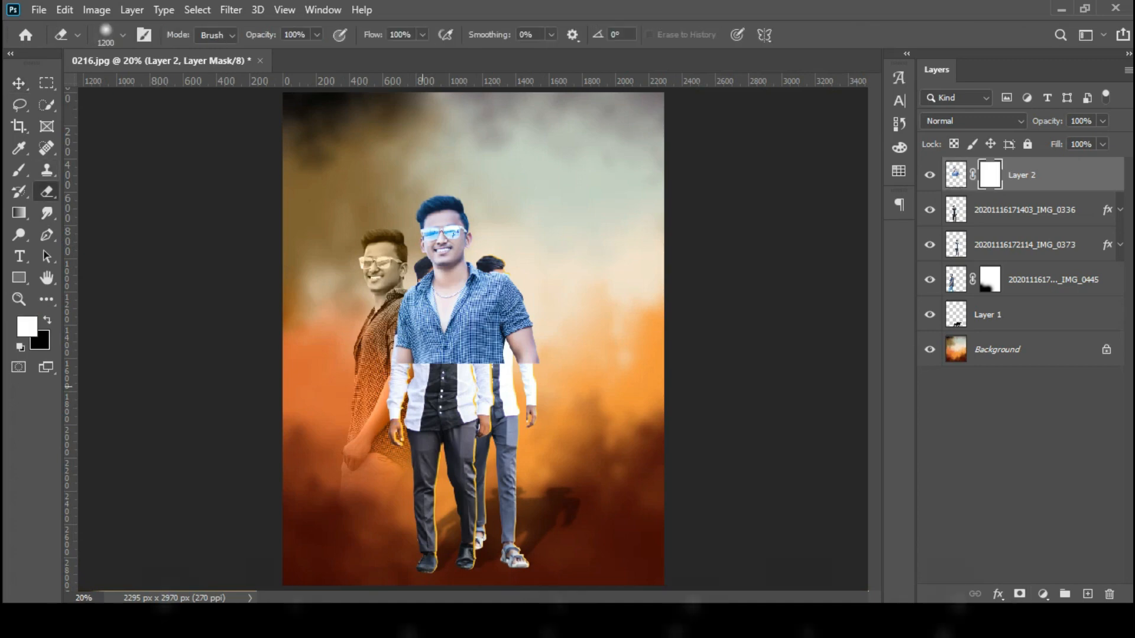
mouse_move(370, 384)
left_mouse_down()
mouse_move(514, 378)
mouse_move(467, 390)
left_mouse_up()
- Place Layer 2 below the IMG_0445 layer, set it to Luminosity, and move it about 600 px left and 210 px down
key("v")
left_click_drag(1021, 175, 1021, 295)
left_click(974, 121)
left_click(947, 521)
left_click_drag(593, 266, 493, 298)
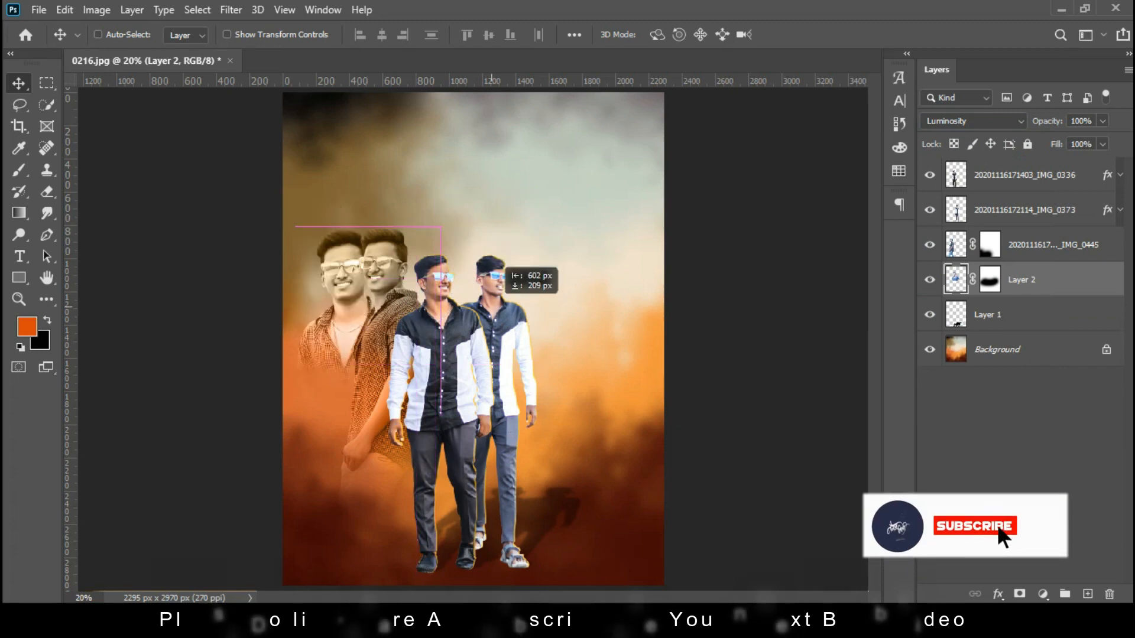
- Enlarge the Layer 2 torso into a big portrait at the image's left edge, behind the other figures
key("ctrl+t")
left_click_drag(440, 398, 483, 449)
left_click_drag(556, 321, 557, 335)
key("Return")
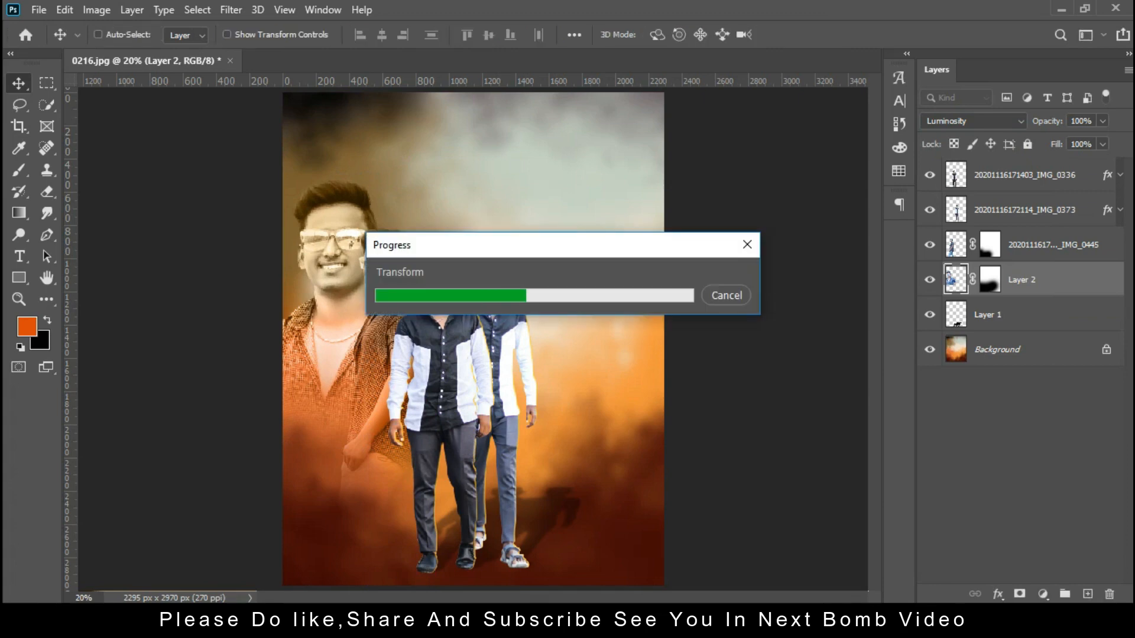
- Scale the four figure layers down slightly together, from Layer 2 up to IMG_0336
left_click(1025, 176, "shift")
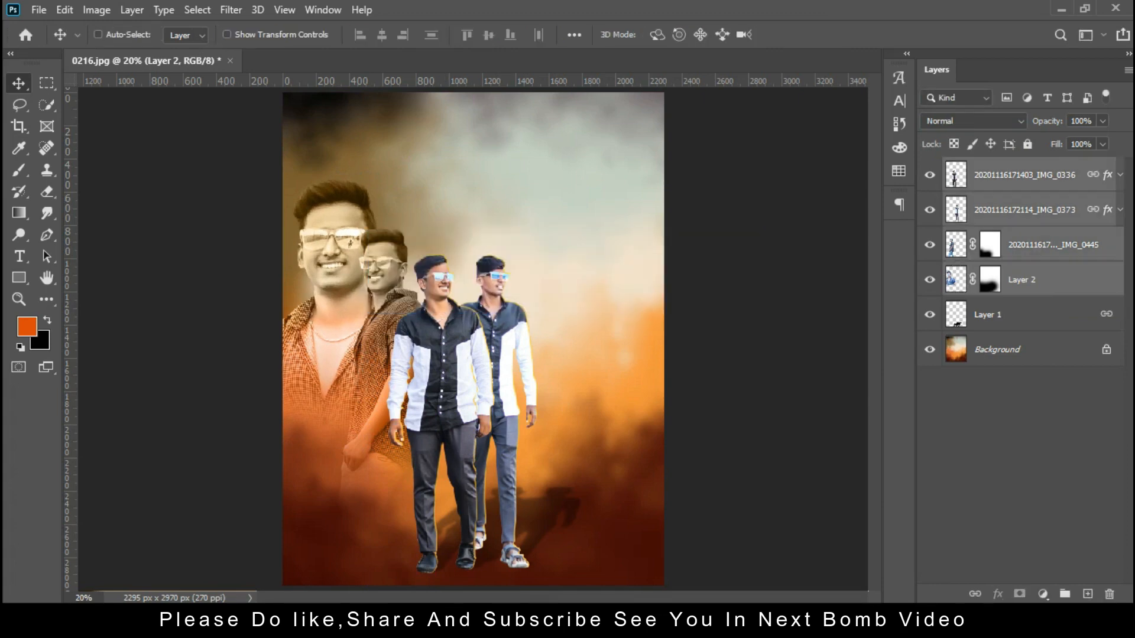
key("ctrl+t")
left_click_drag(583, 576, 579, 572)
key("Return")
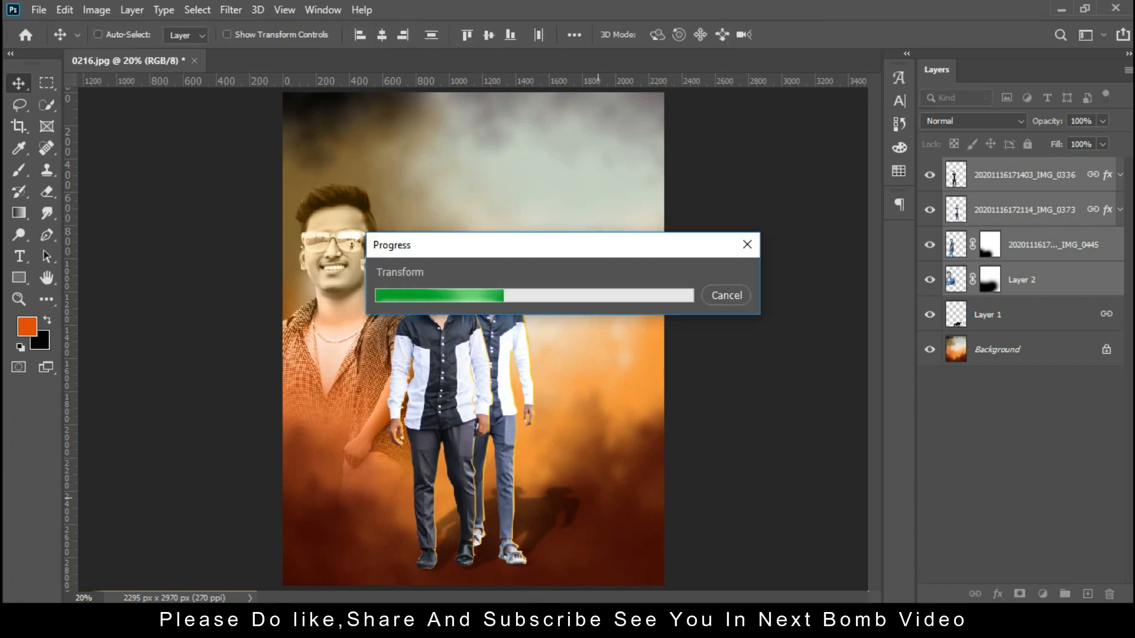
- Nudge the two Luminosity-blended figures, IMG_0445 and Layer 2, slightly to the right together
left_click(1052, 246)
left_click(1044, 280, "ctrl")
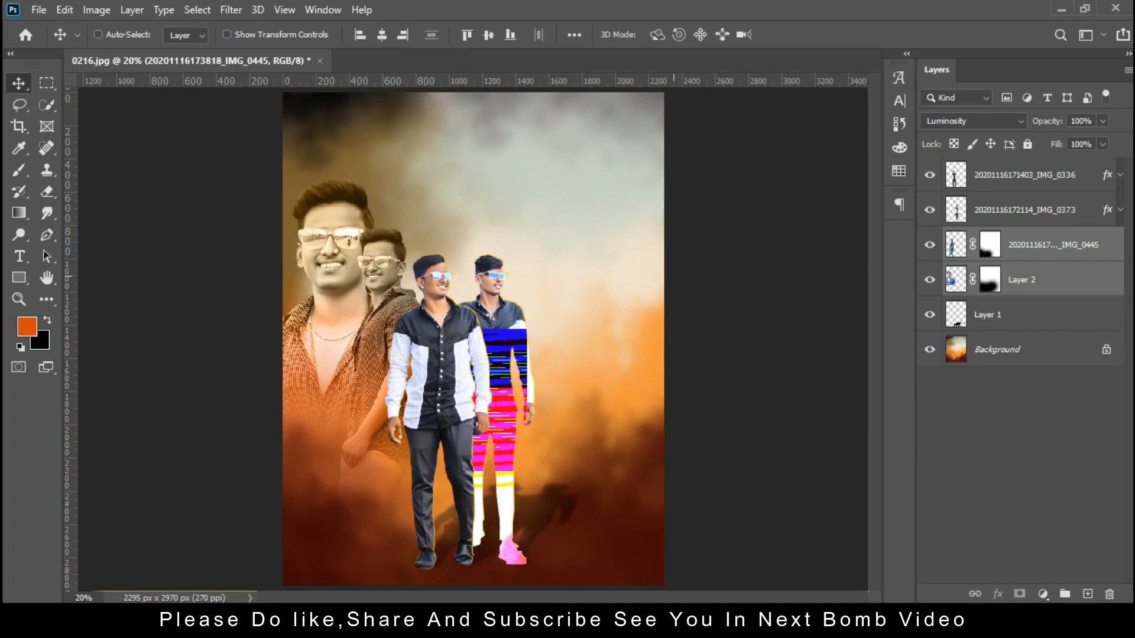
scroll(466, 314, "down", 2)
scroll(466, 313, "up", 1)
left_click_drag(465, 313, 470, 313)
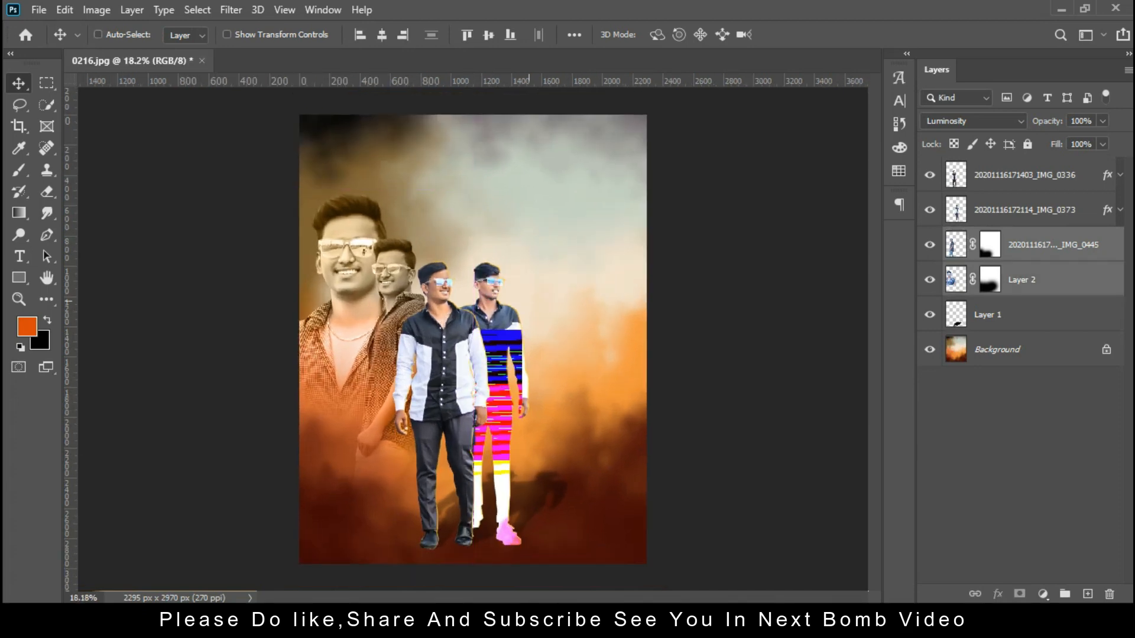
- Fade more of the large portrait's lower torso on Layer 2's mask with a soft 900 px eraser
left_click(1045, 280)
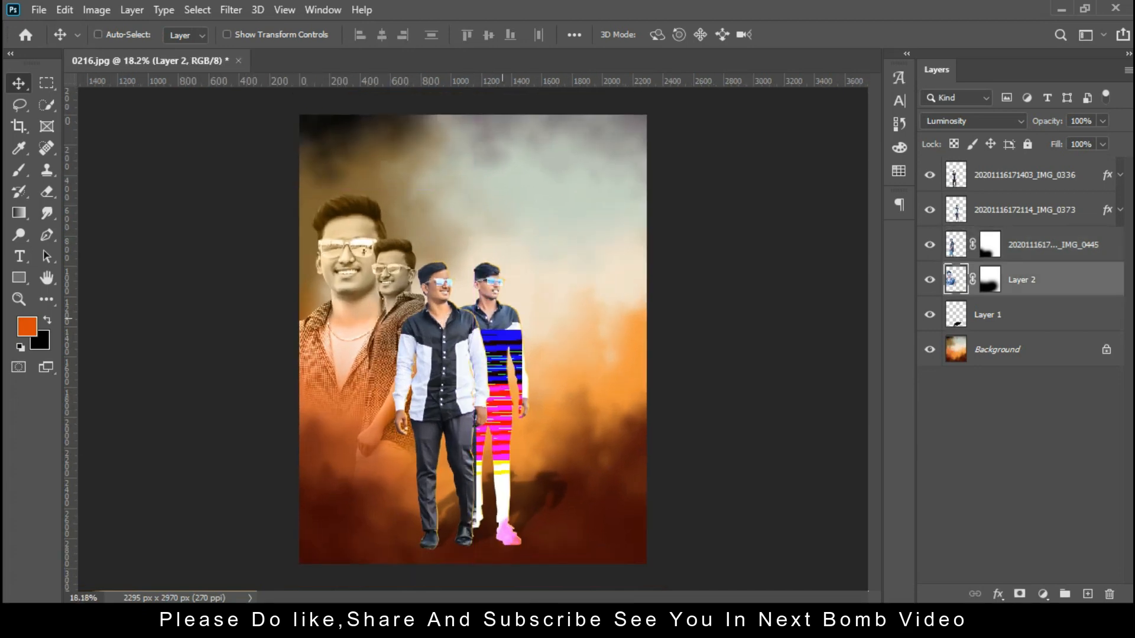
left_click(47, 191)
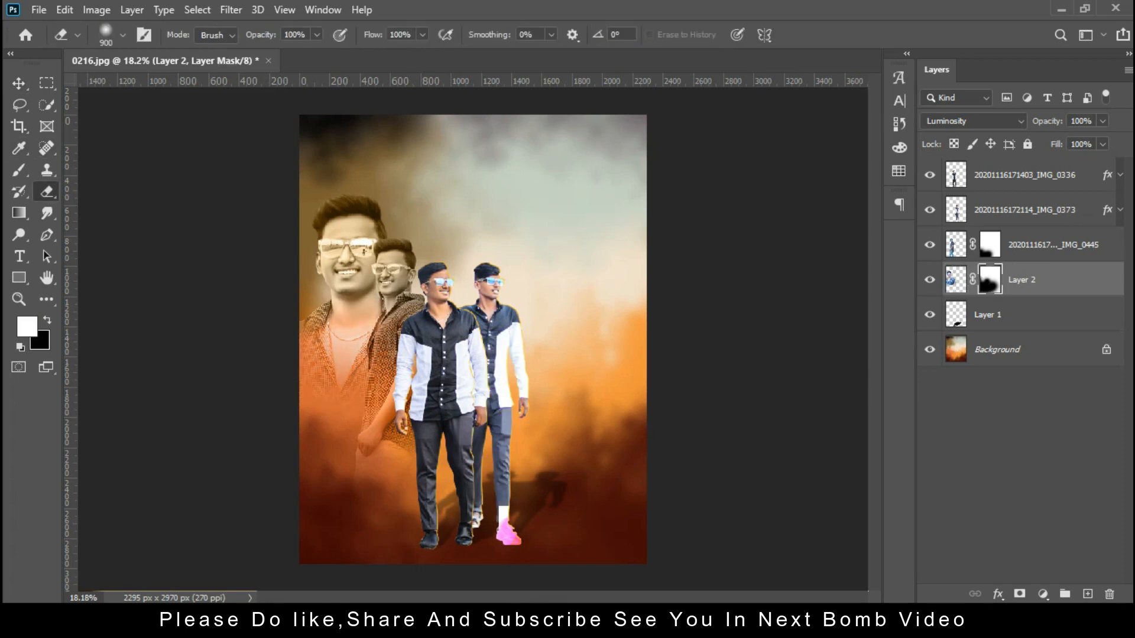
key("v")
key("ctrl+minus")
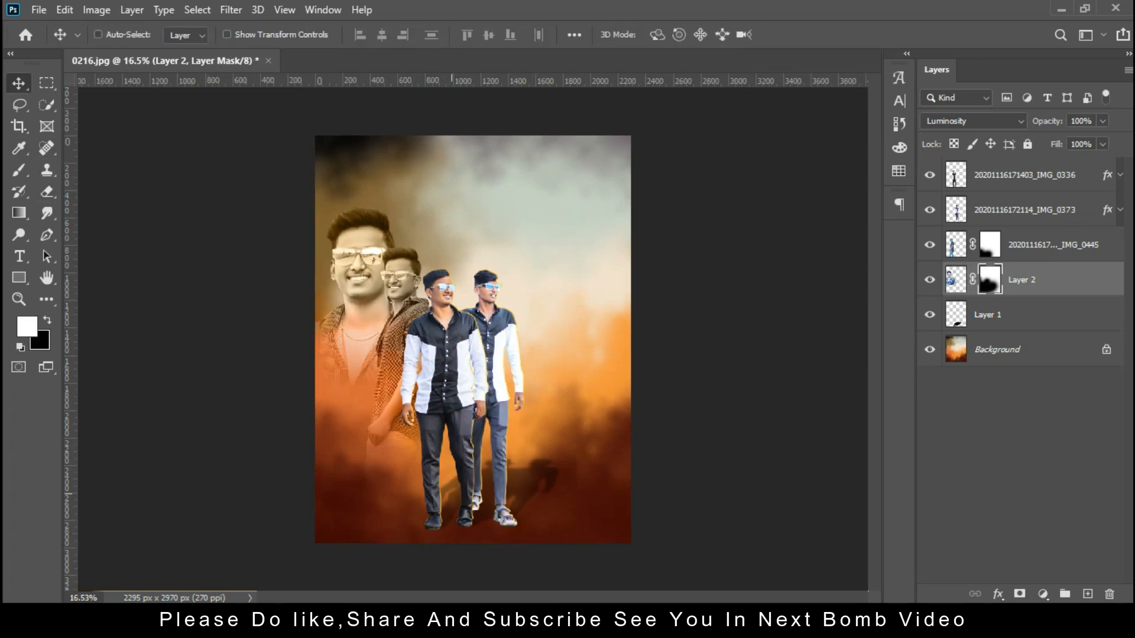
- Place the IMG_0363 and IMG_0375 PSD cut-outs from folder 07 into the composite, just above Layer 2
key("alt+Tab")
left_click(508, 473)
left_click(813, 201)
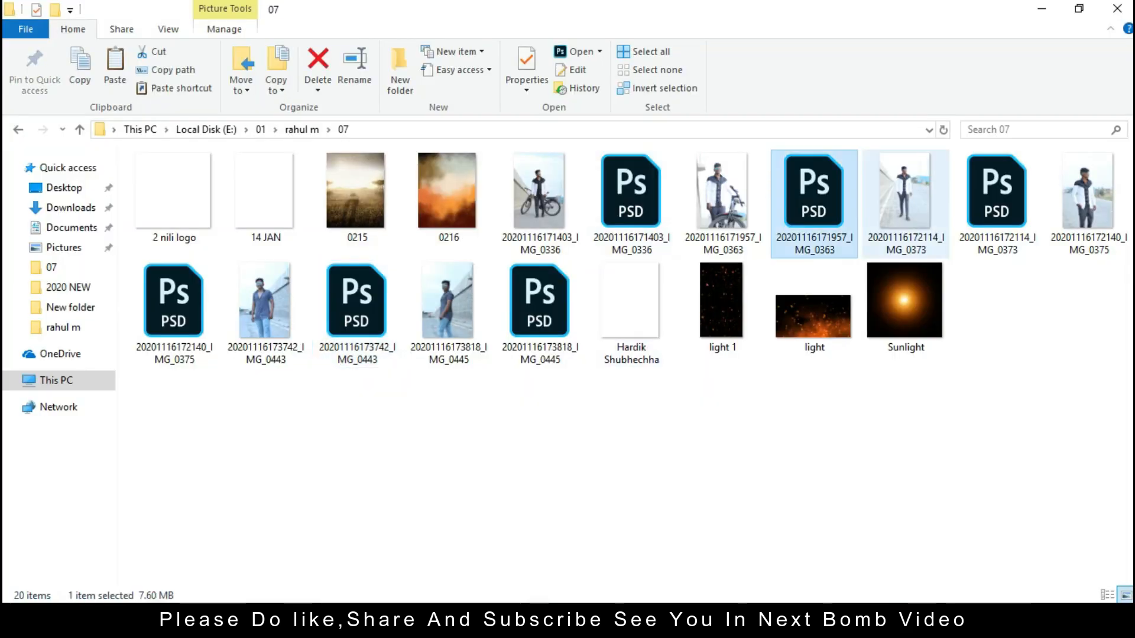
left_click(996, 201, "ctrl")
left_click(1004, 379)
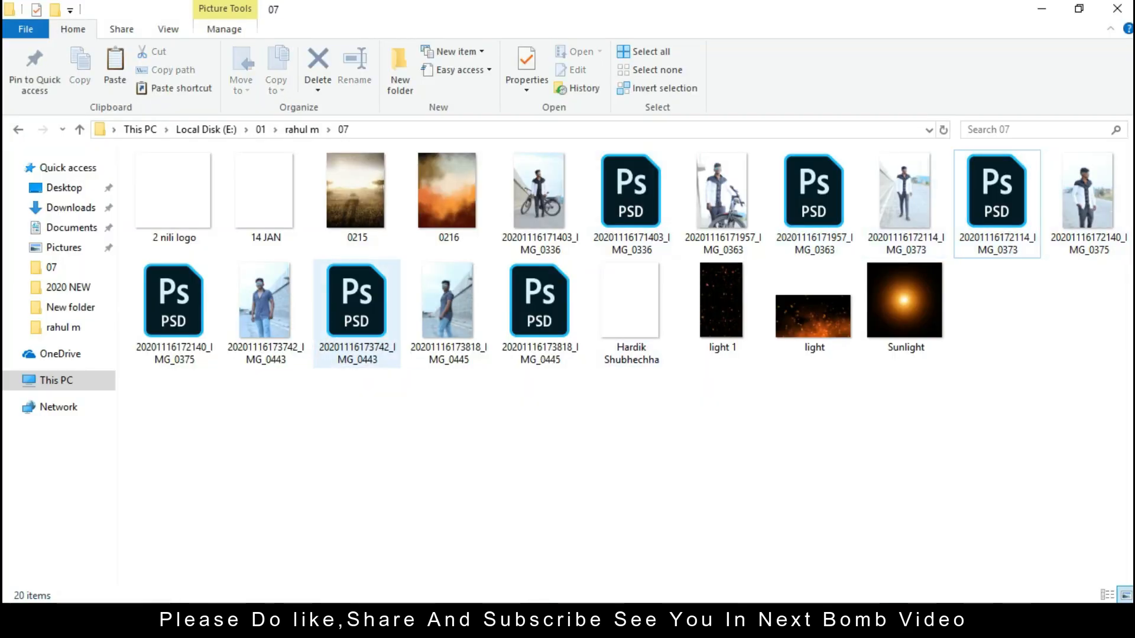
left_click(174, 313)
left_click(814, 204, "ctrl")
left_click_drag(813, 204, 545, 406)
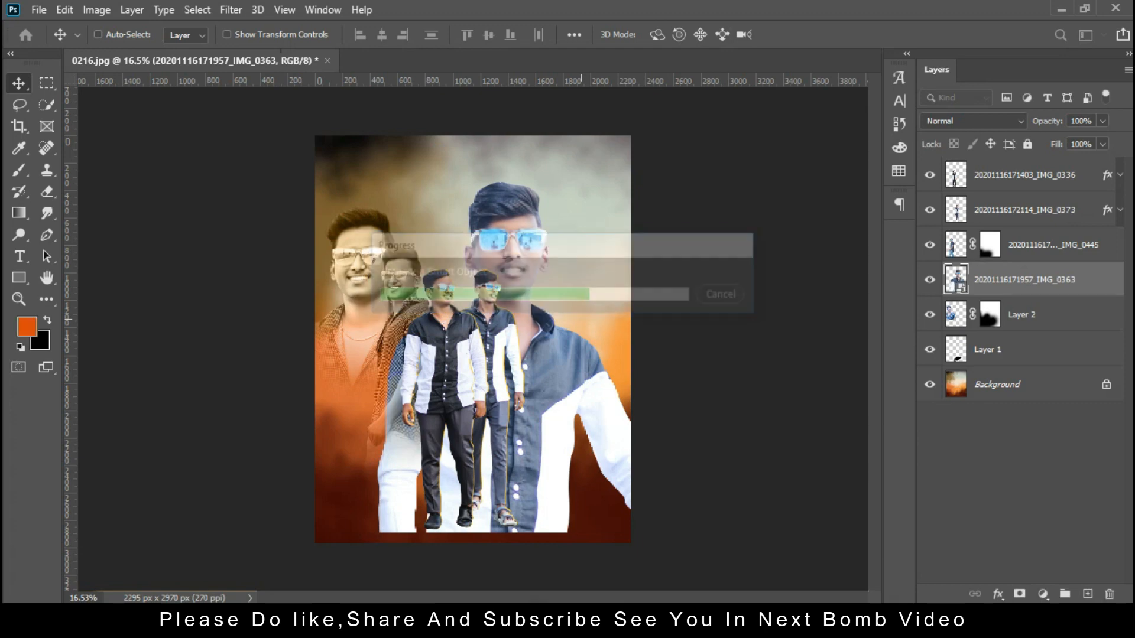
key("ctrl+t")
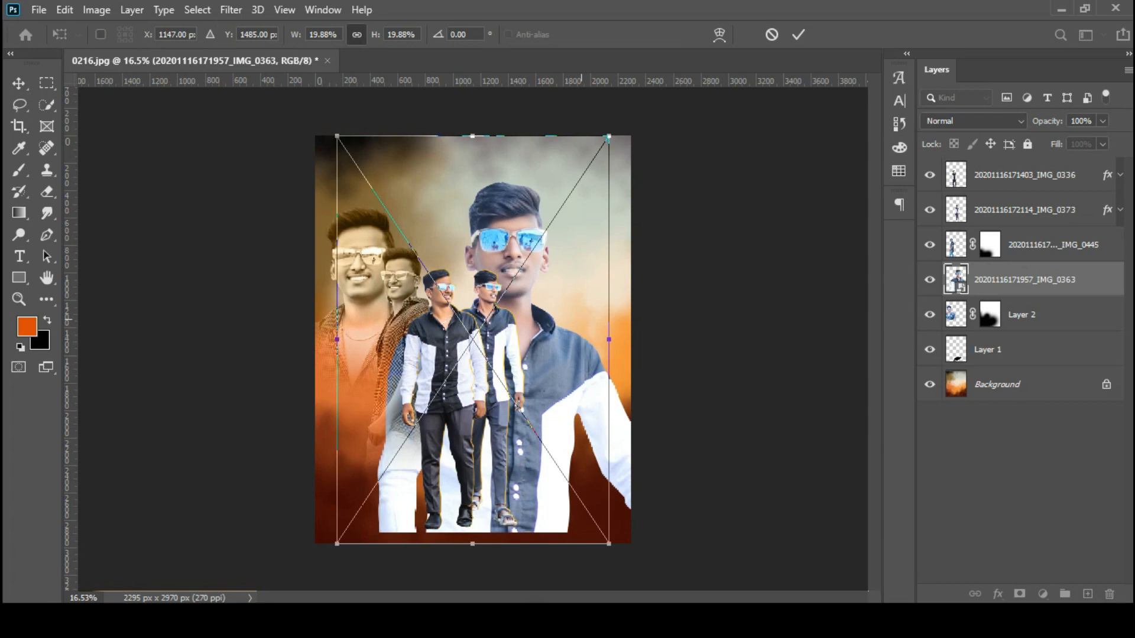
key("Return")
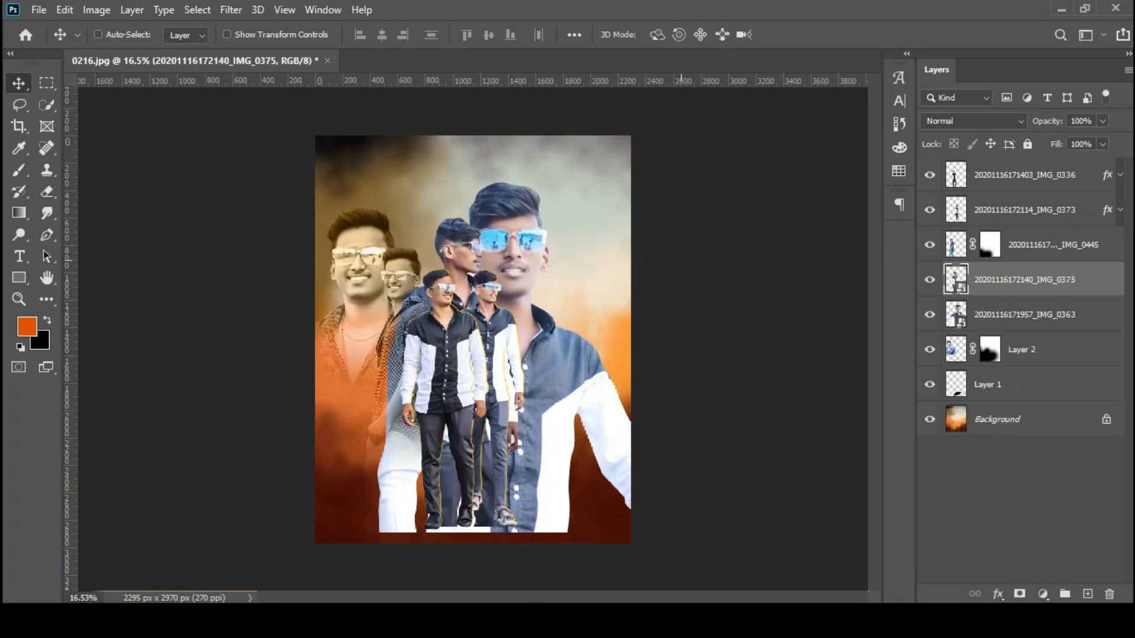
- Rasterize the placed IMG_0375 and IMG_0363 layers together
right_click(999, 314)
left_click(1021, 279, "ctrl")
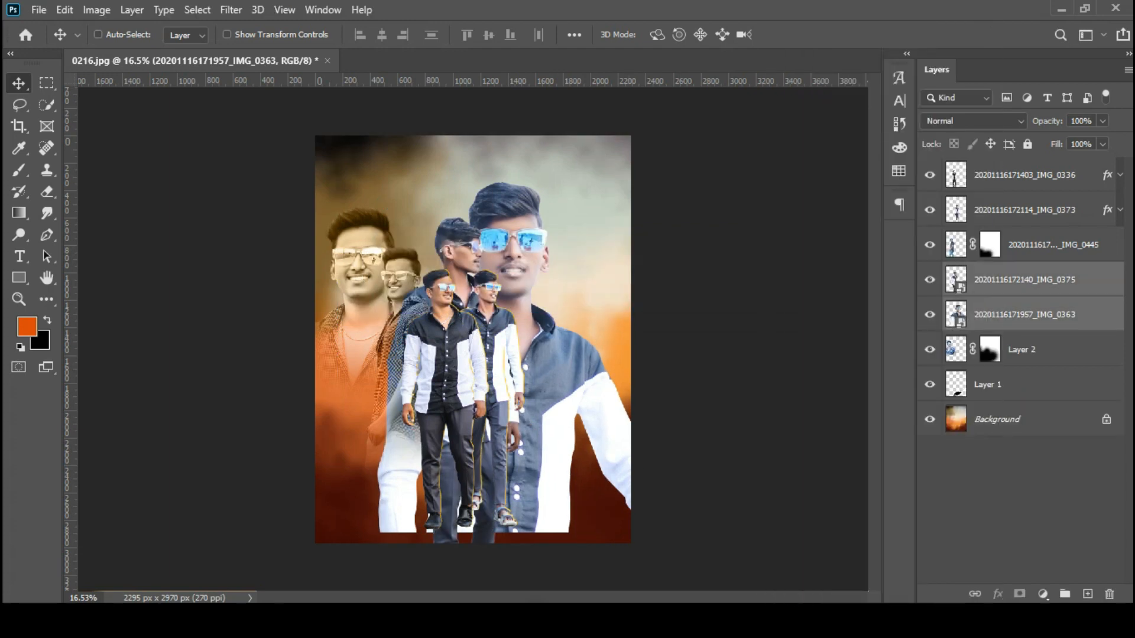
right_click(1021, 280)
left_click(842, 310)
- Hide the IMG_0363 layer and move the IMG_0375 figure right, behind the two front figures
left_click(1021, 280)
left_click(930, 280)
left_click(929, 314)
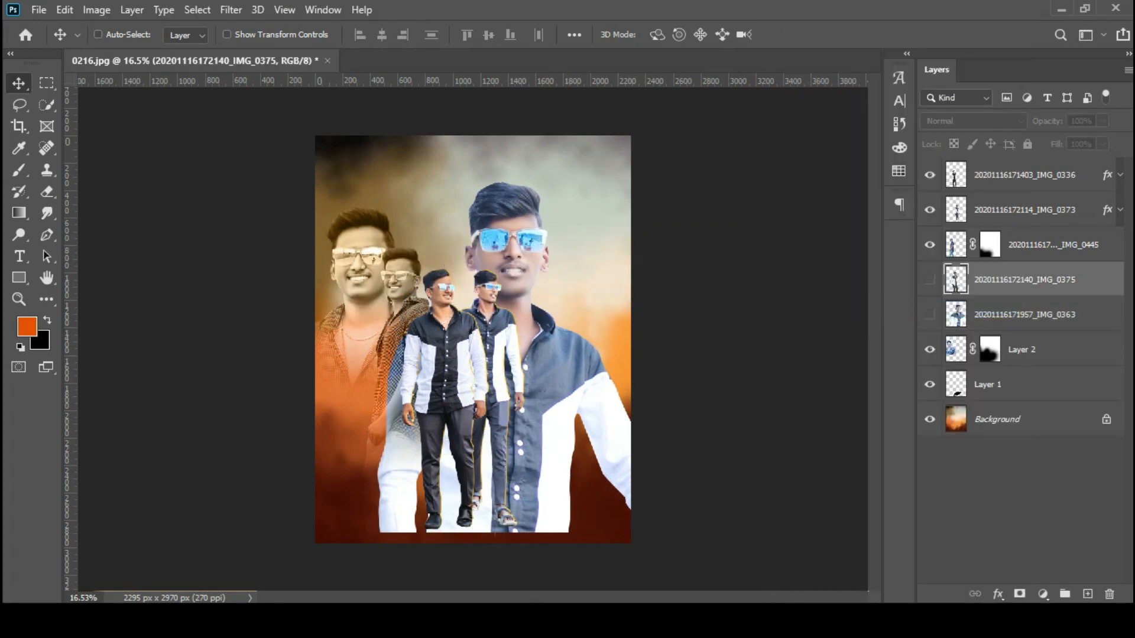
left_click(929, 280)
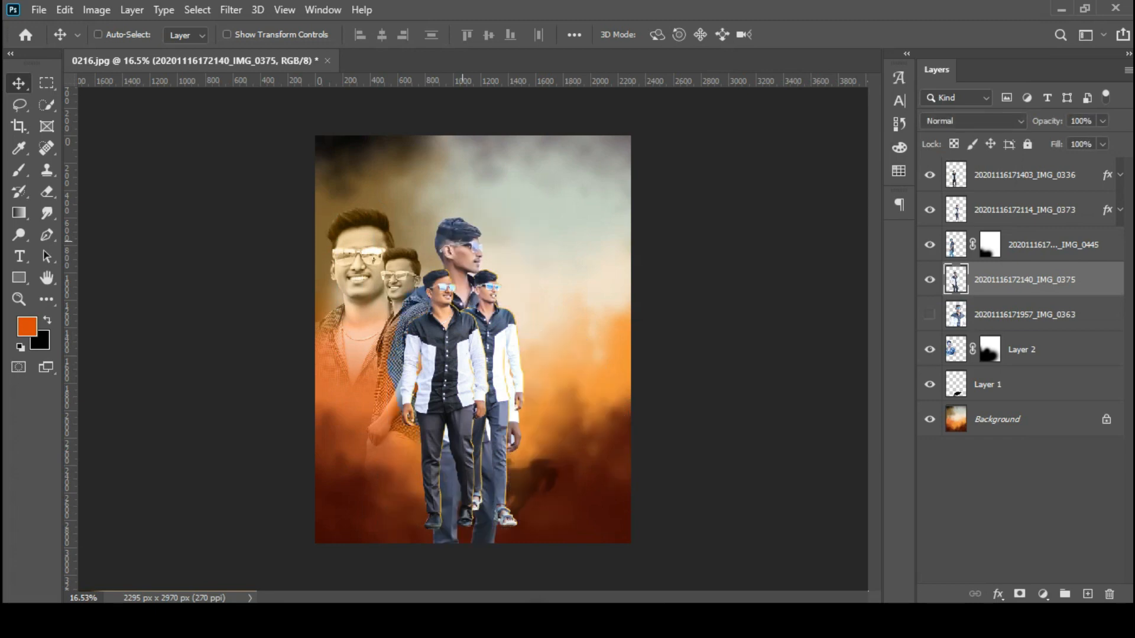
left_click_drag(465, 244, 521, 243)
- Blend the IMG_0375 layer with Luminosity and adjust its position slightly down and left behind the front pair
left_click(972, 120)
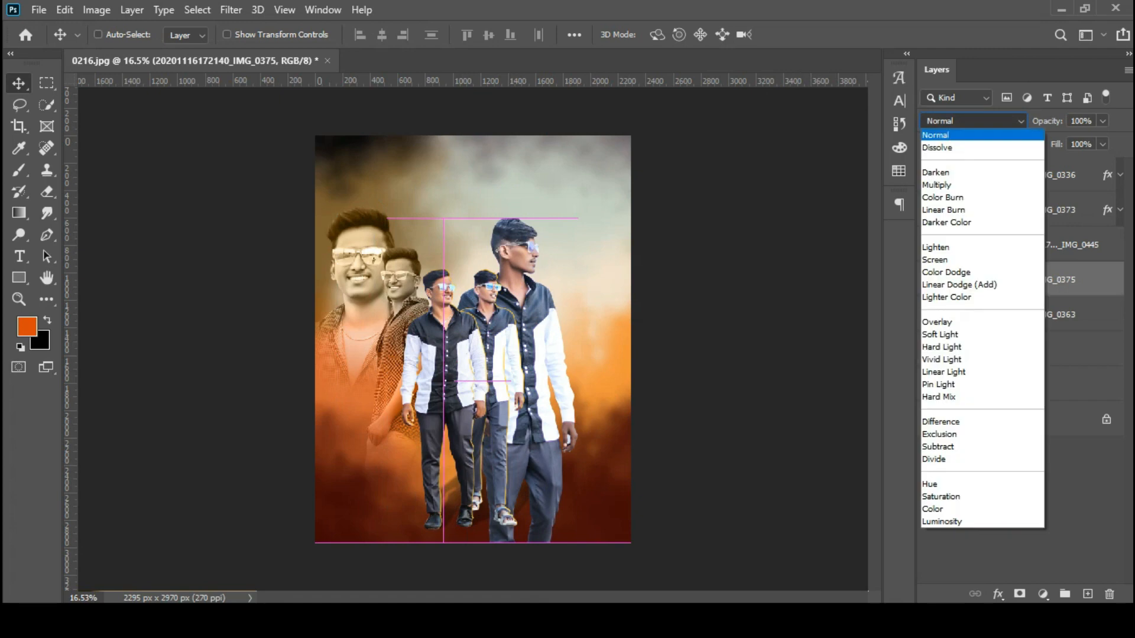
left_click(945, 521)
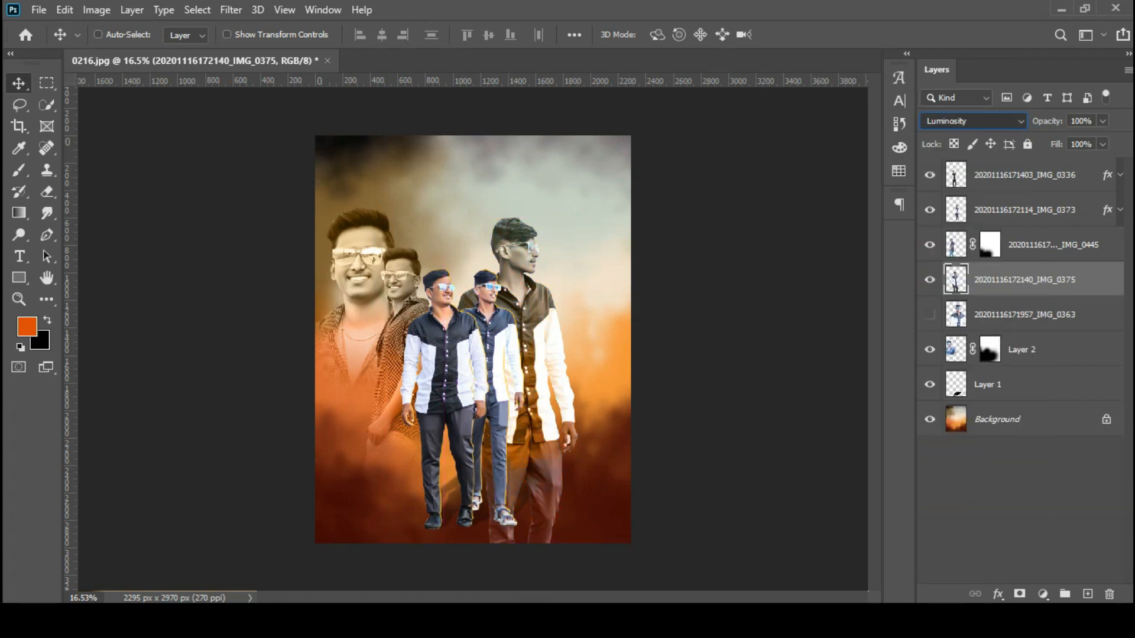
left_click_drag(565, 239, 565, 246)
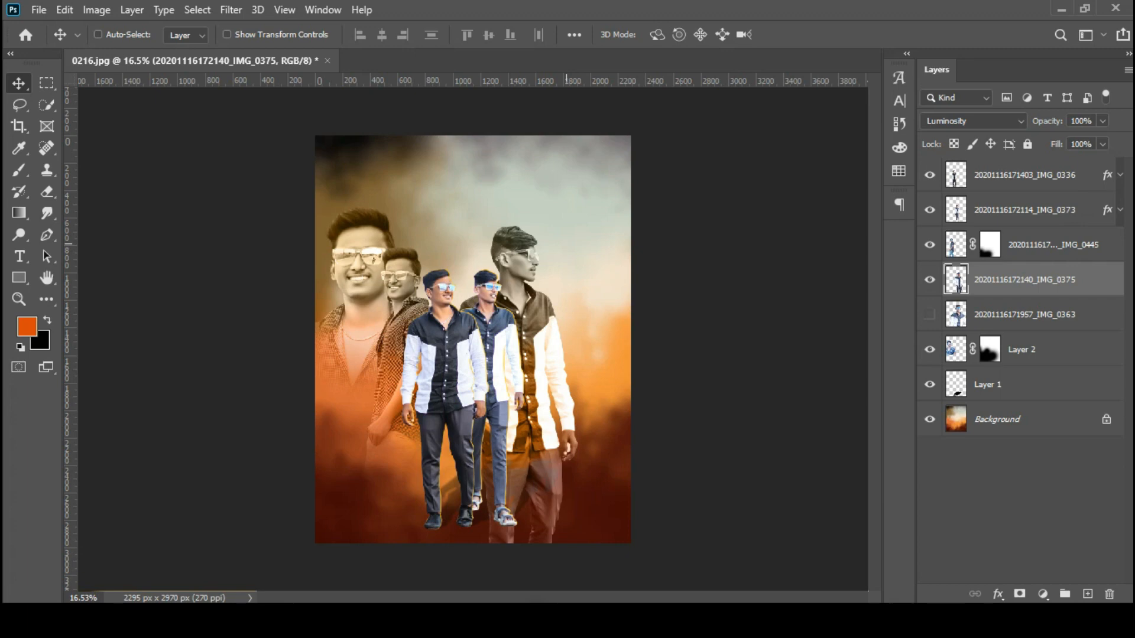
mouse_move(526, 280)
left_mouse_down()
mouse_move(501, 270)
mouse_move(520, 258)
left_mouse_up()
- Add a layer mask to IMG_0375 and fade the figure's legs with a soft 1100 px eraser
left_click(1019, 593)
key("e")
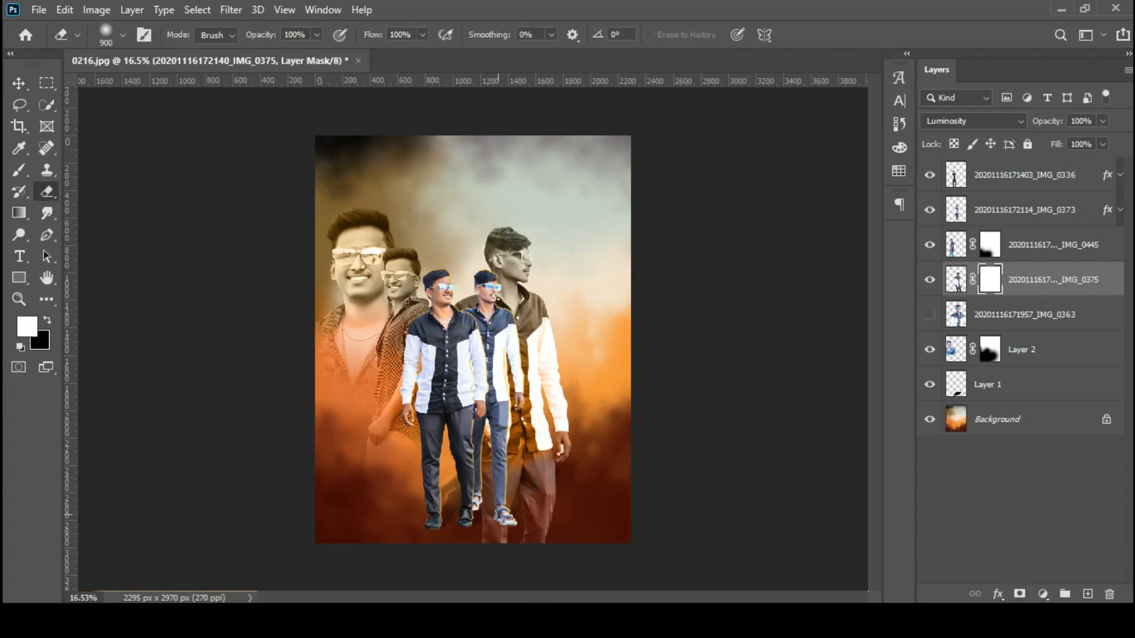
key("bracketright")
key("bracketright")
left_click_drag(437, 464, 509, 532)
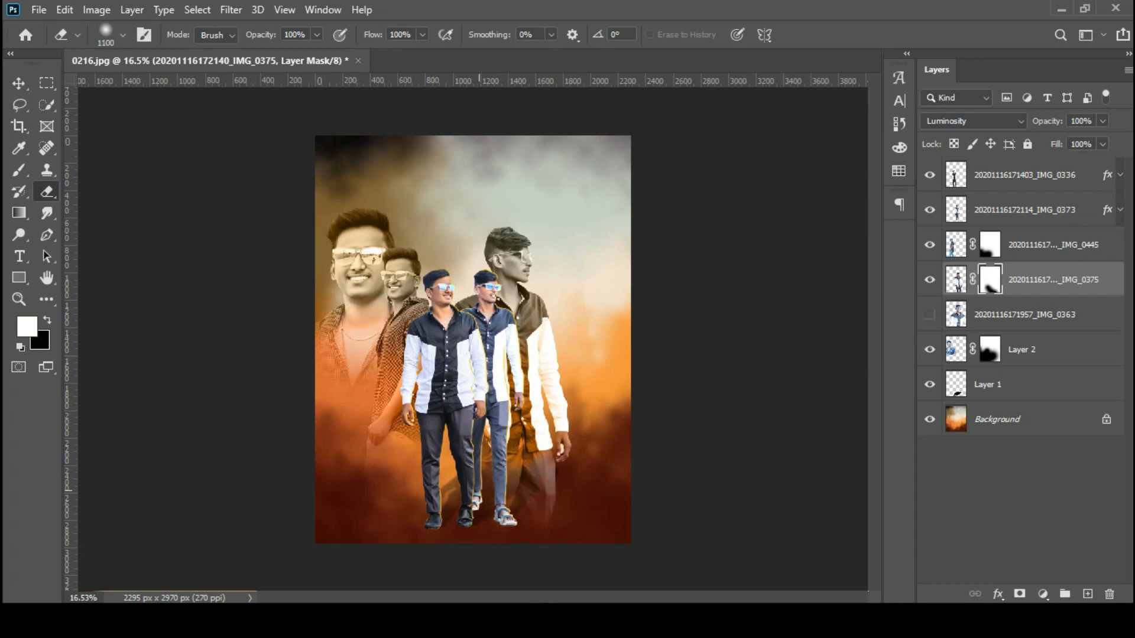
mouse_move(479, 489)
left_mouse_down()
mouse_move(486, 454)
mouse_move(521, 472)
mouse_move(529, 464)
left_mouse_up()
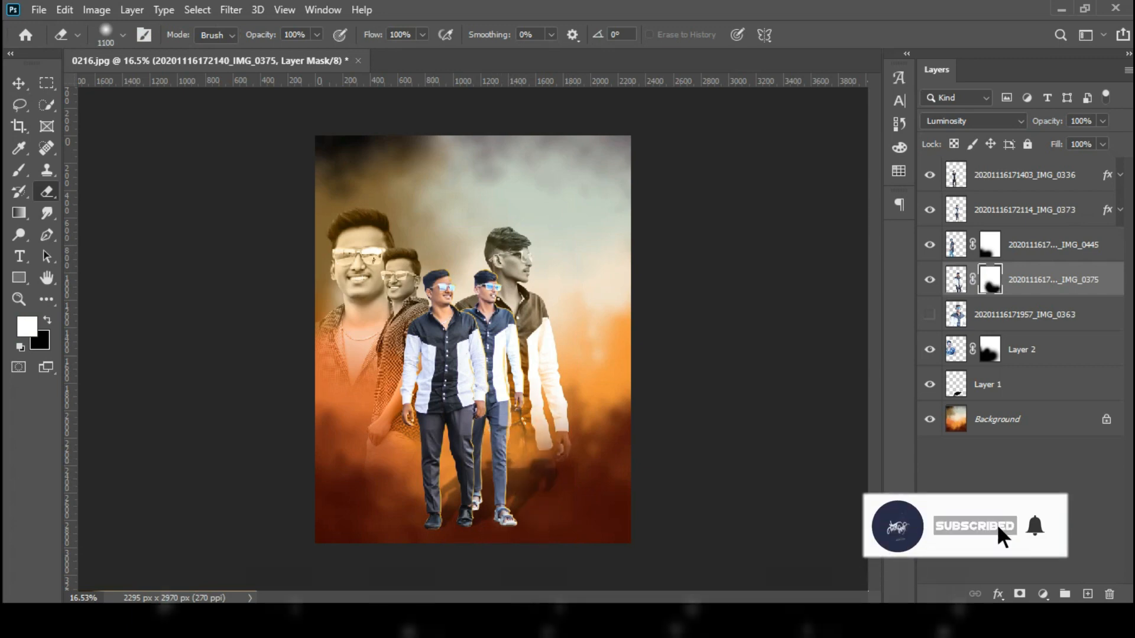
- Show the IMG_0363 layer again and move its large portrait toward the image's right edge
key("v")
left_click(929, 314)
left_click(1024, 314)
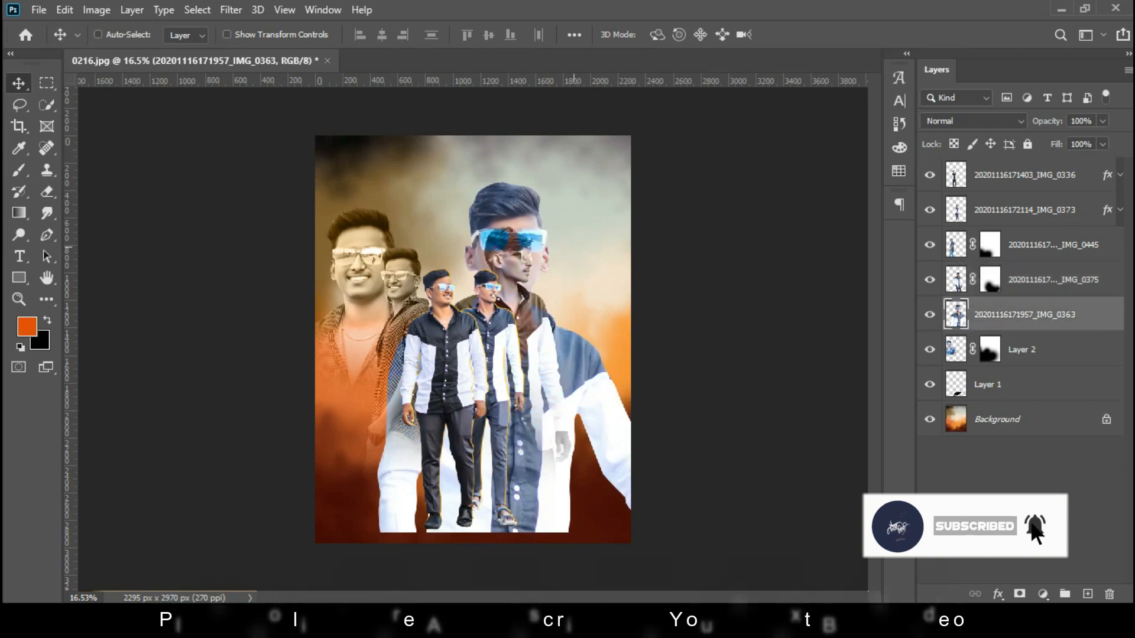
left_click_drag(574, 247, 634, 248)
- Get the Smudge tool ready at the hair of the large IMG_0363 portrait
key("z")
mouse_move(529, 160)
left_mouse_down()
mouse_move(618, 294)
mouse_move(565, 265)
mouse_move(557, 218)
left_mouse_up()
left_click(47, 214)
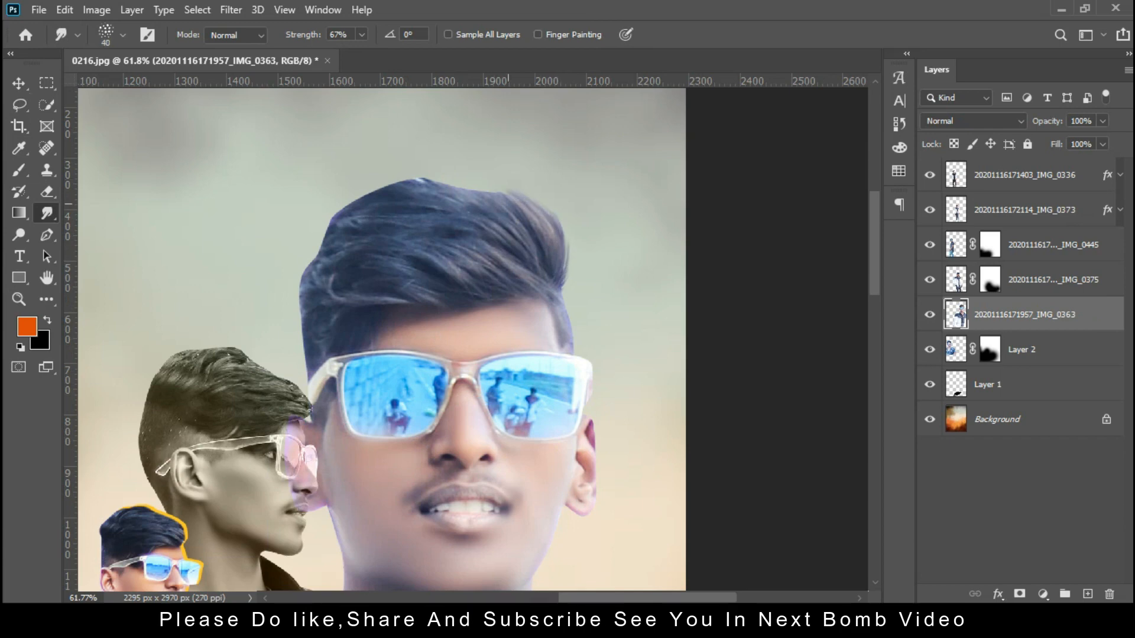
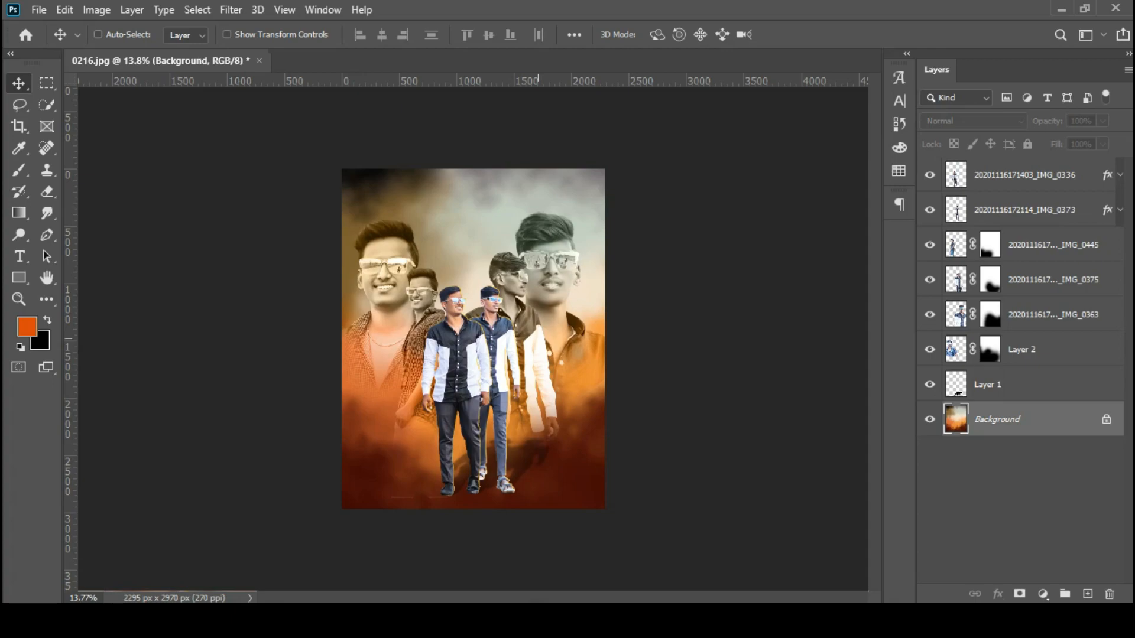
- Place the 0215 grass-field image from folder 07 directly above the Background layer
key("alt+Tab")
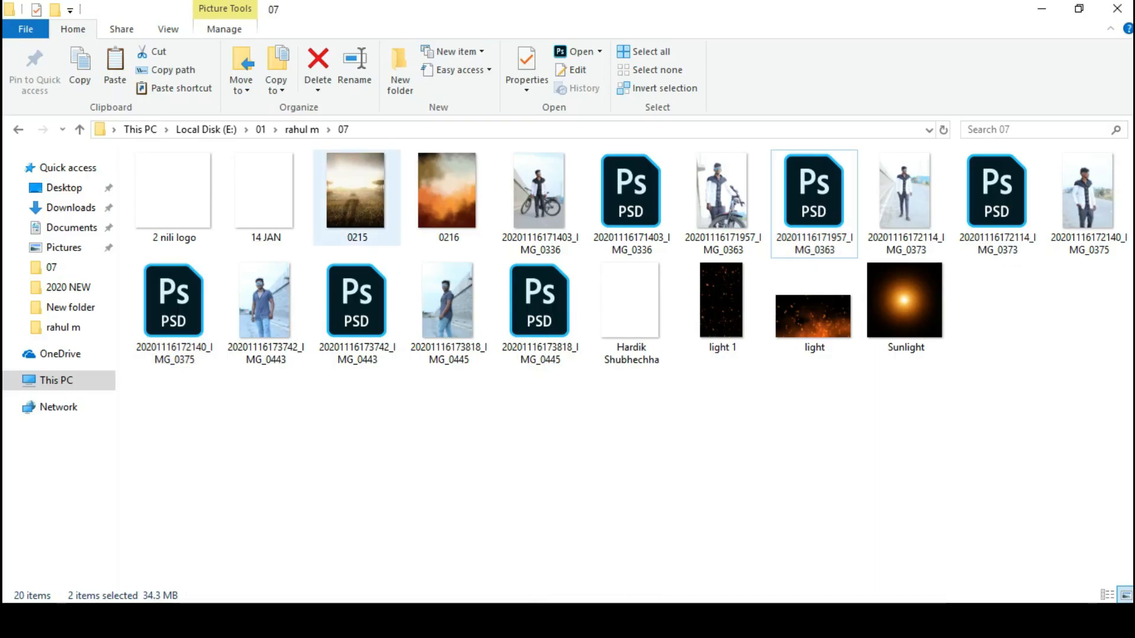
left_click(356, 197)
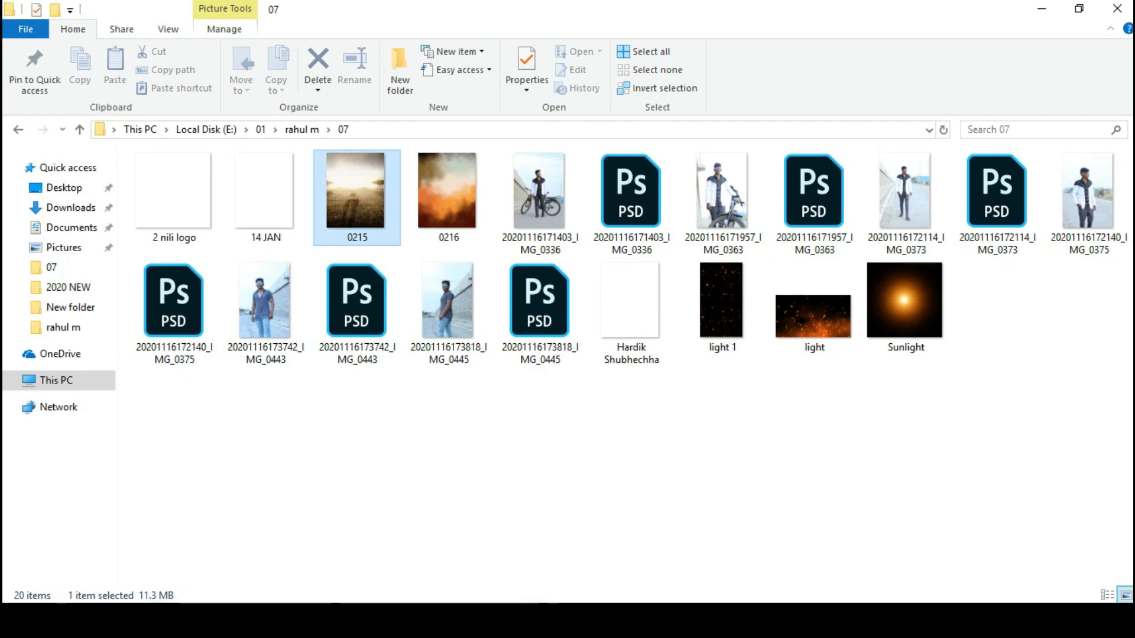
left_click_drag(352, 177, 555, 621)
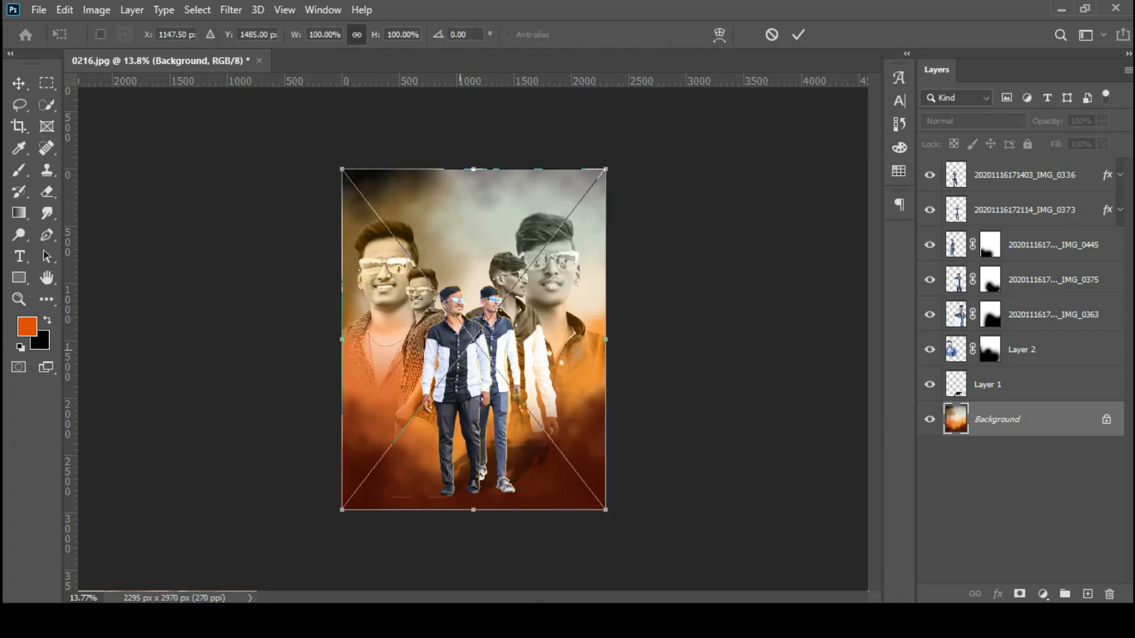
key("Return")
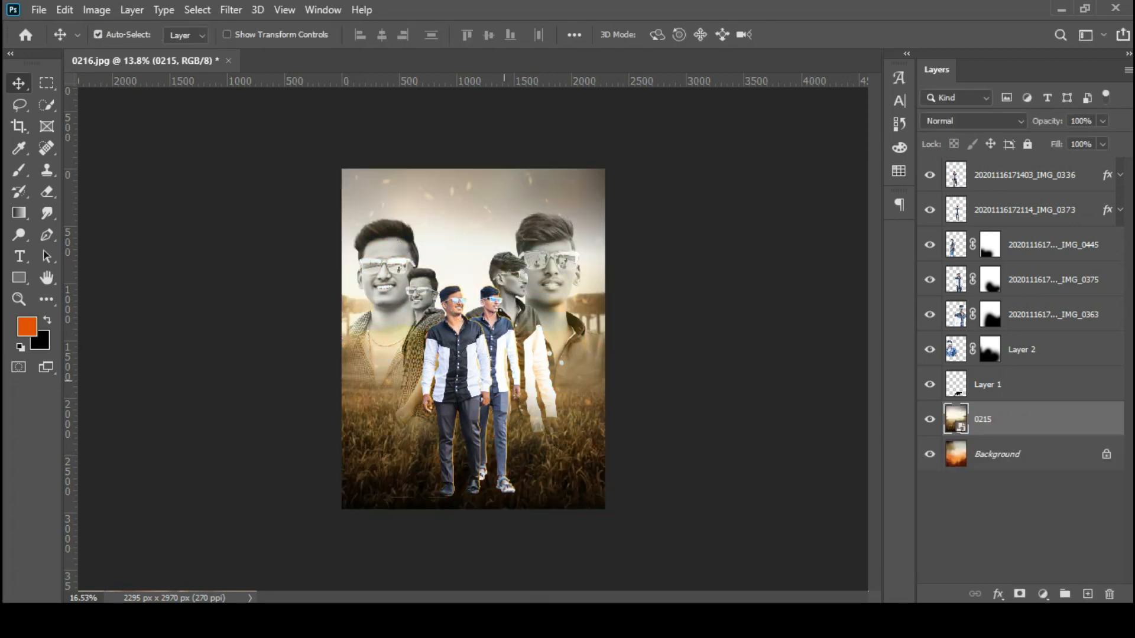
- Set the 0215 layer's blend mode to Hard Light and rasterize it
scroll(453, 347, "up", 1)
left_click(999, 121)
left_click(963, 347)
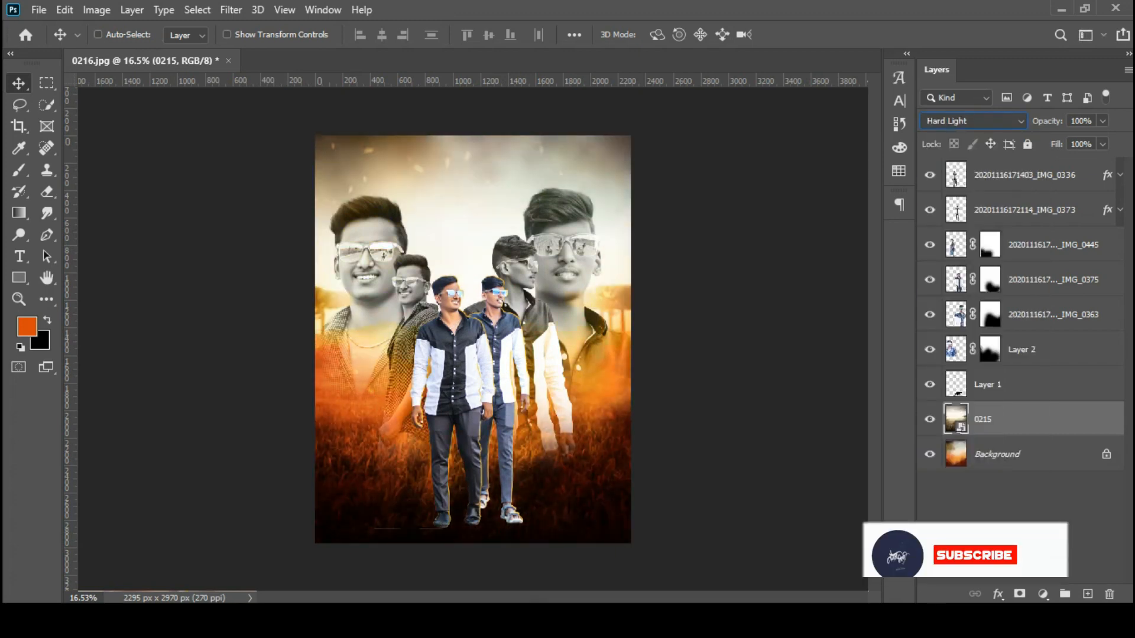
right_click(987, 420)
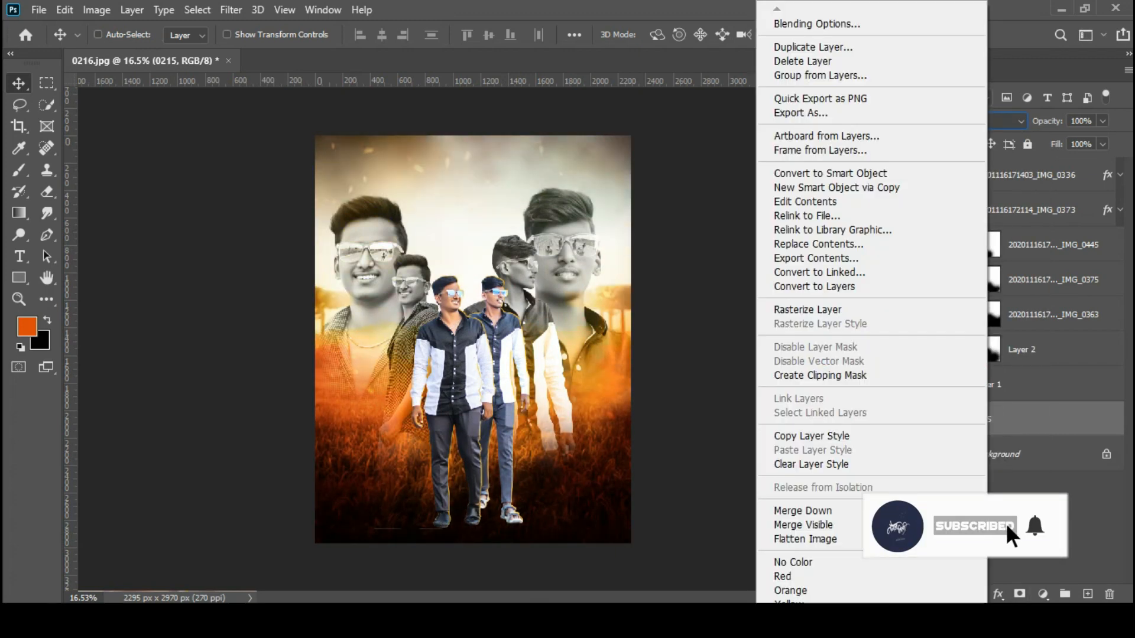
left_click(951, 309)
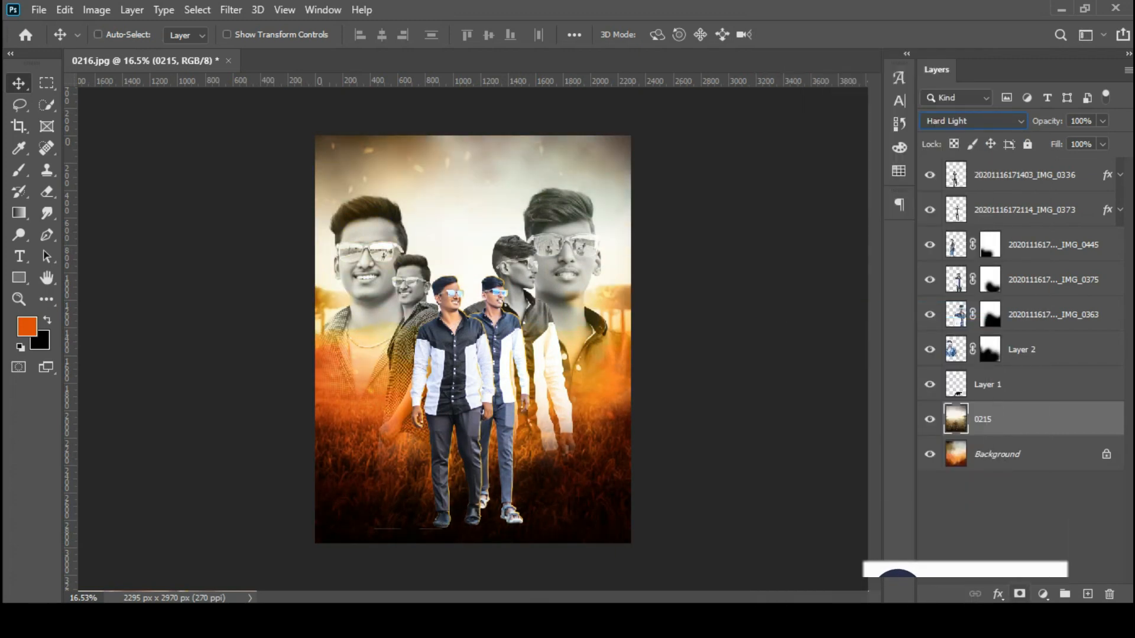
- Add an inverted black mask to 0215 and reveal the grass along the image's lower part with a 3400 px textured brush
left_click(1019, 594)
key("ctrl+i")
key("b")
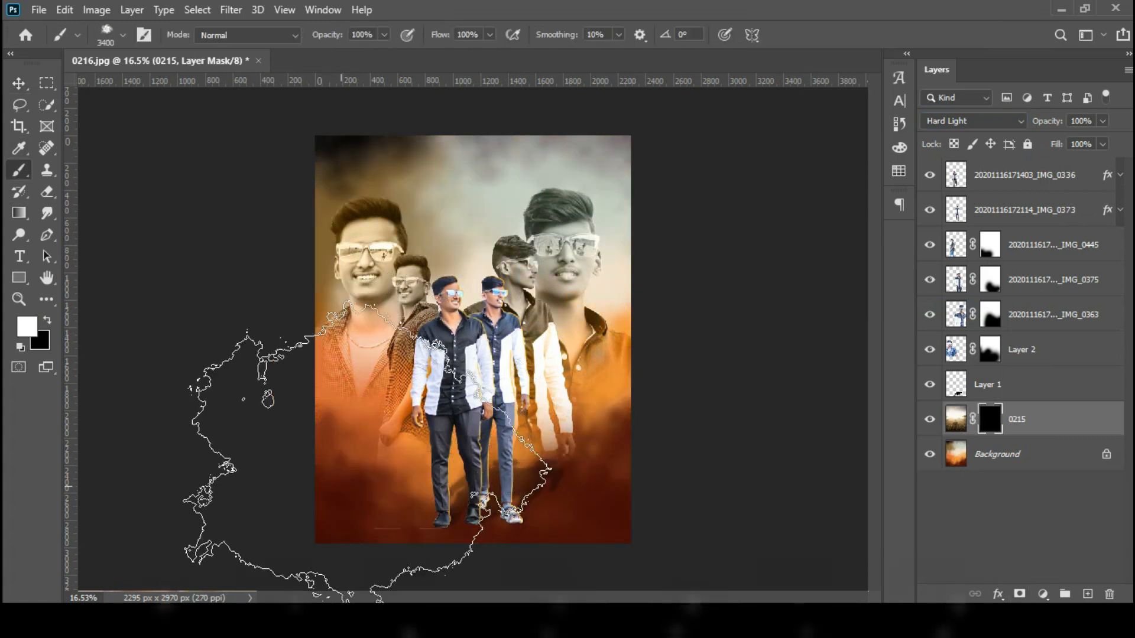
left_click(353, 551)
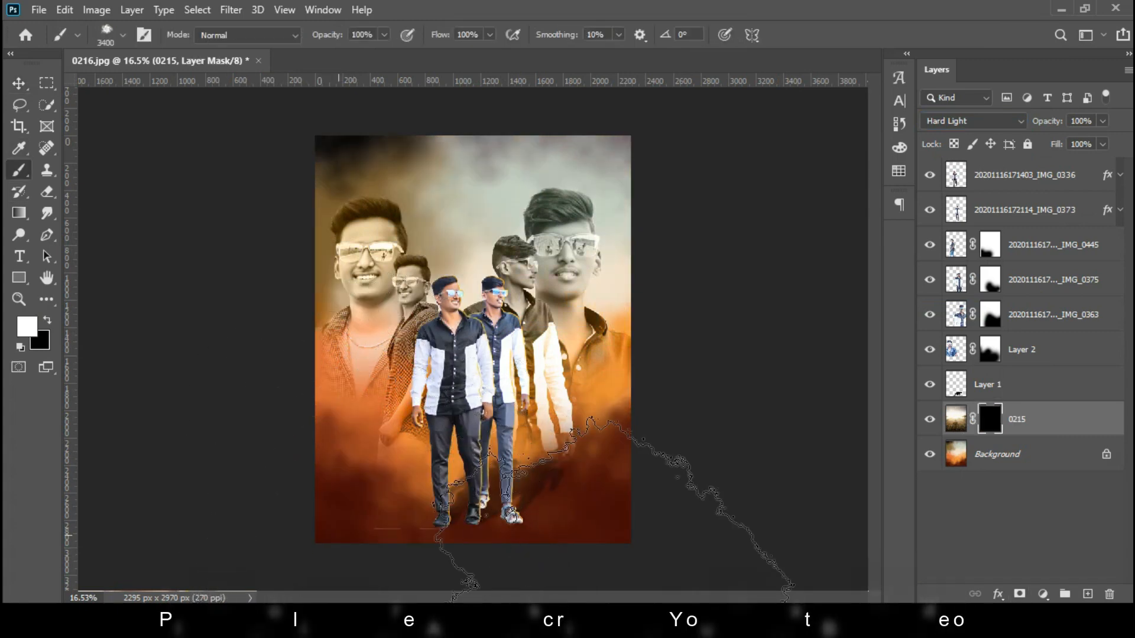
left_click(650, 490)
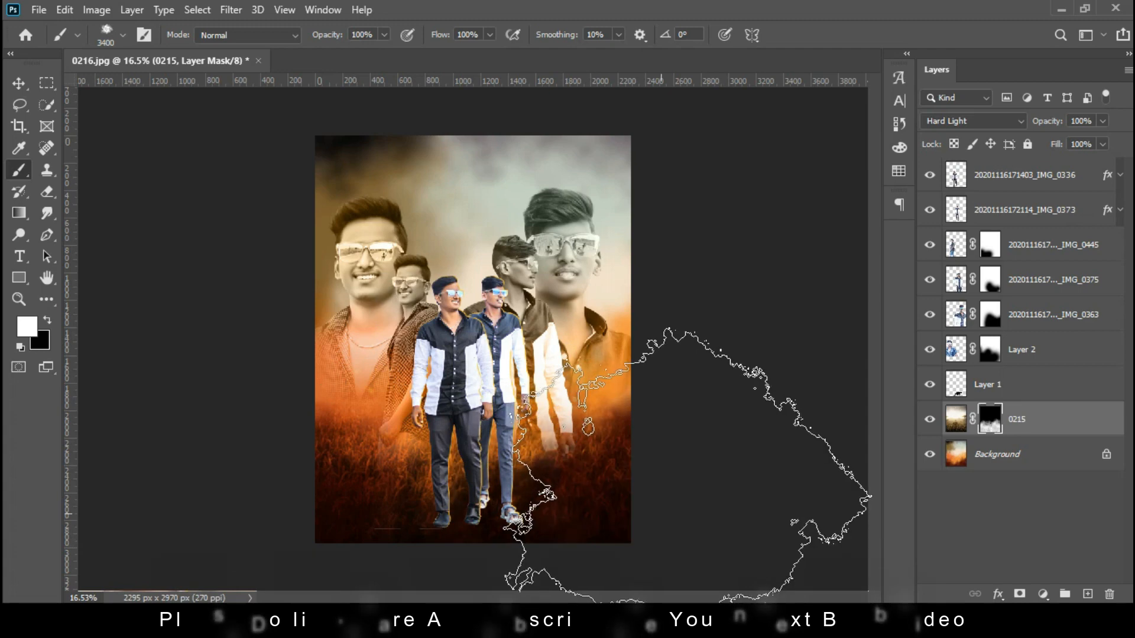
- Try revealing 0215 in the image's upper left corner with a mask brush dab, and undo it
left_click(19, 83)
left_click(19, 170)
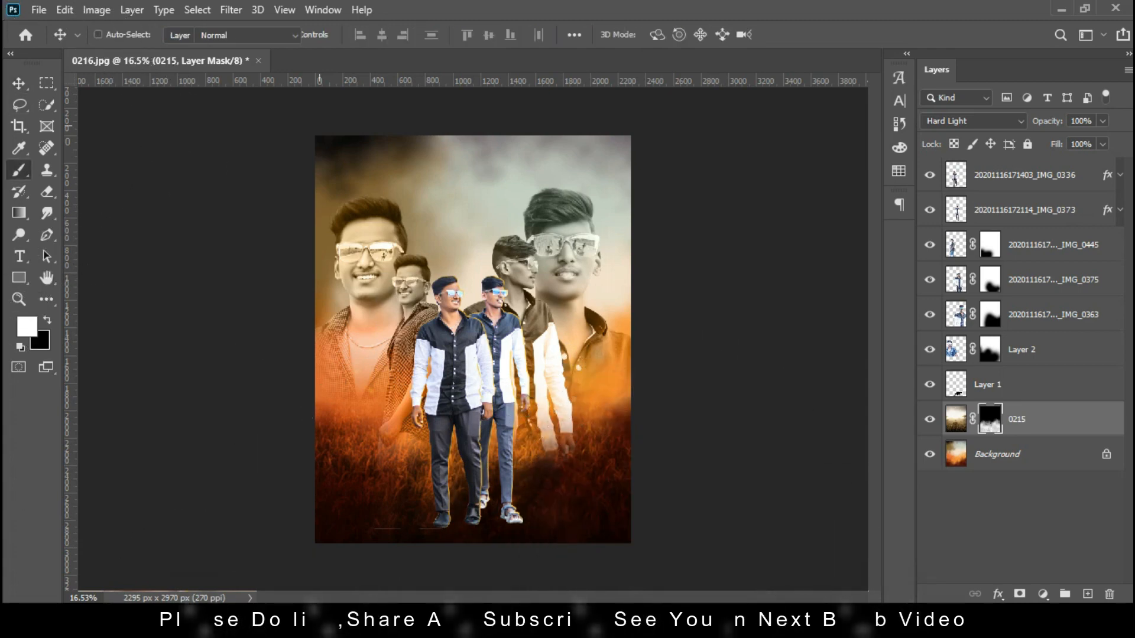
left_click(329, 95)
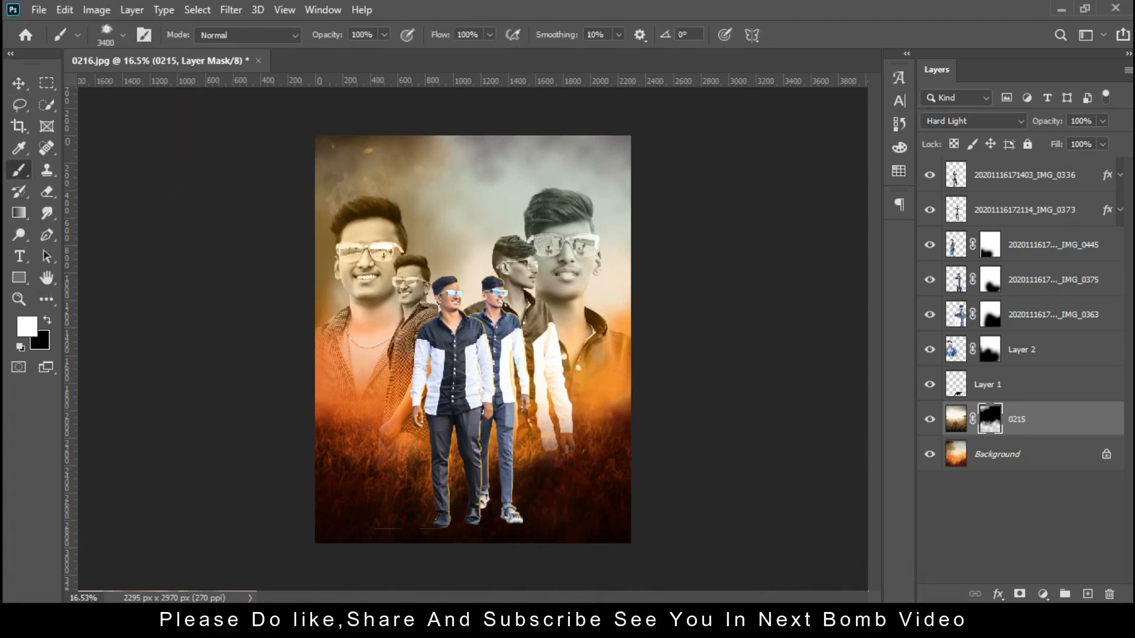
key("v")
key("ctrl+z")
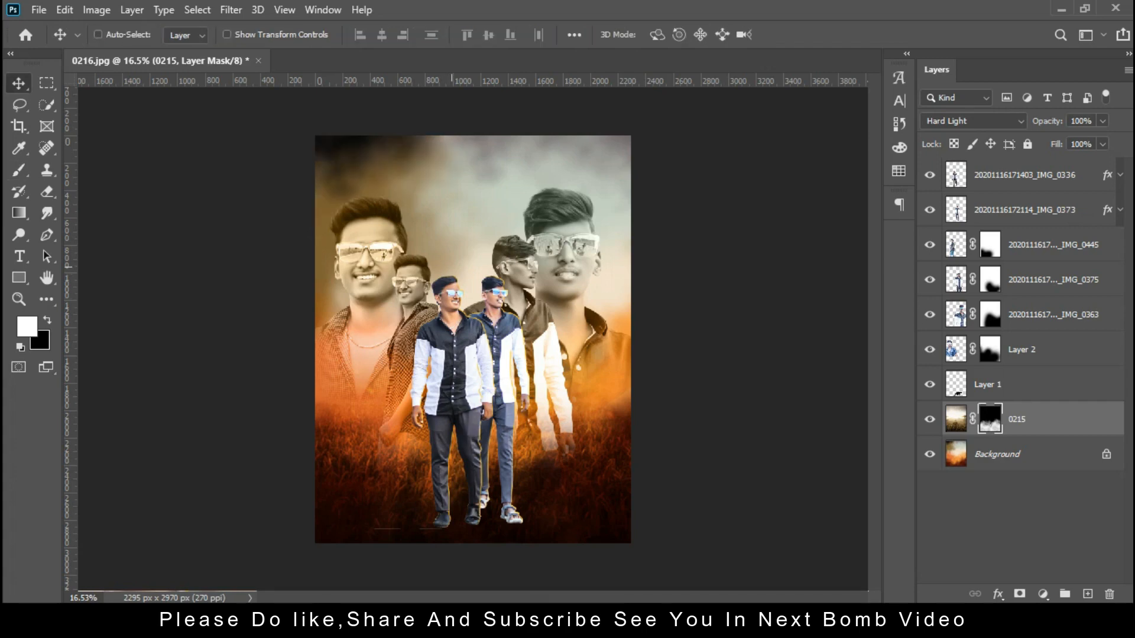
key("z")
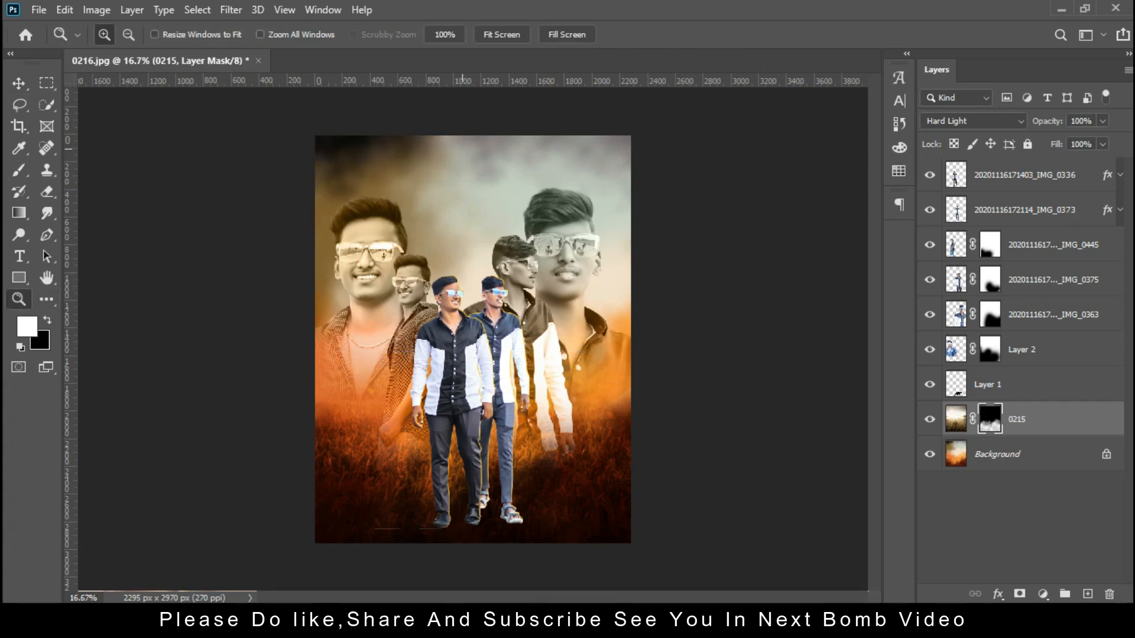
key("ctrl+plus")
key("v")
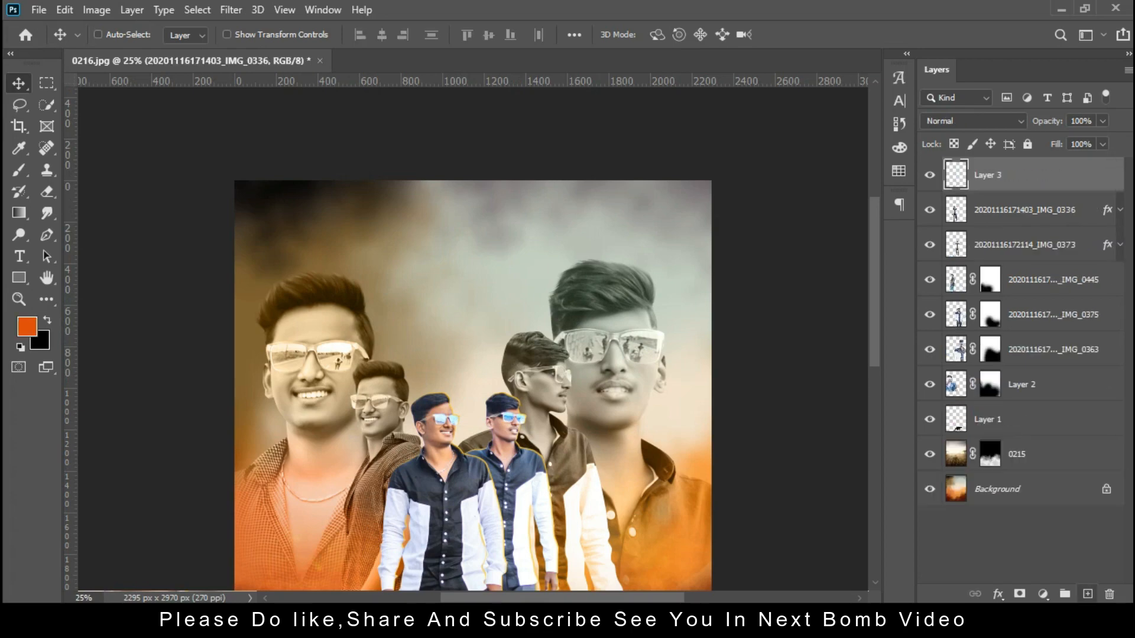
scroll(454, 211, "up", 1)
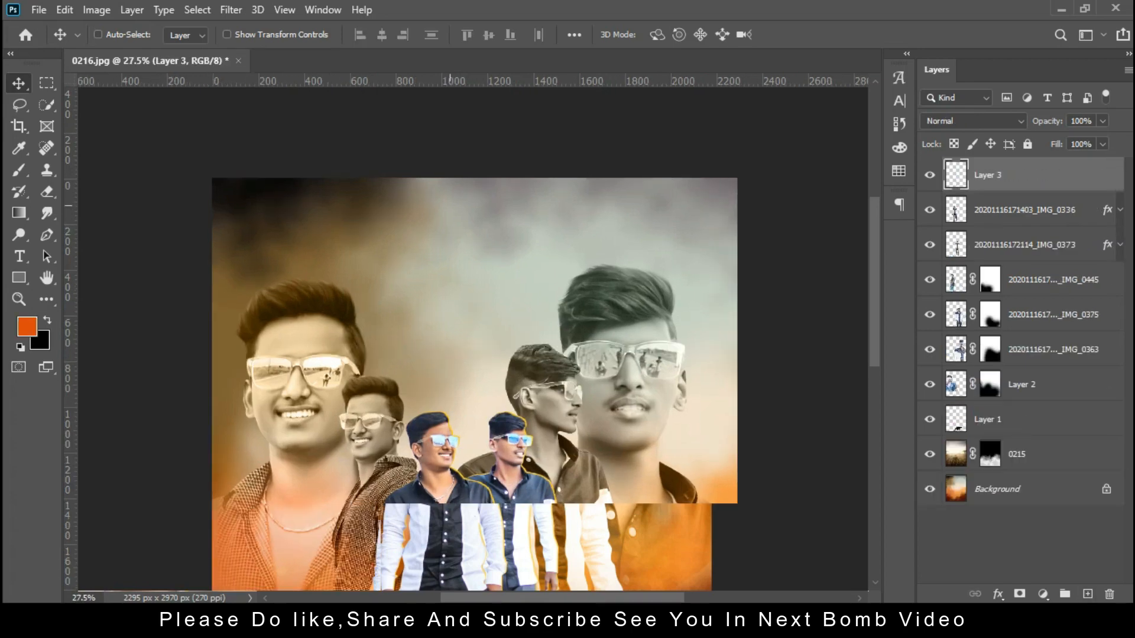
- Paint an orange smoke cloud on Layer 3 between the two large heads, using the 300 px textured brush preset resized
key("b")
right_click(397, 260)
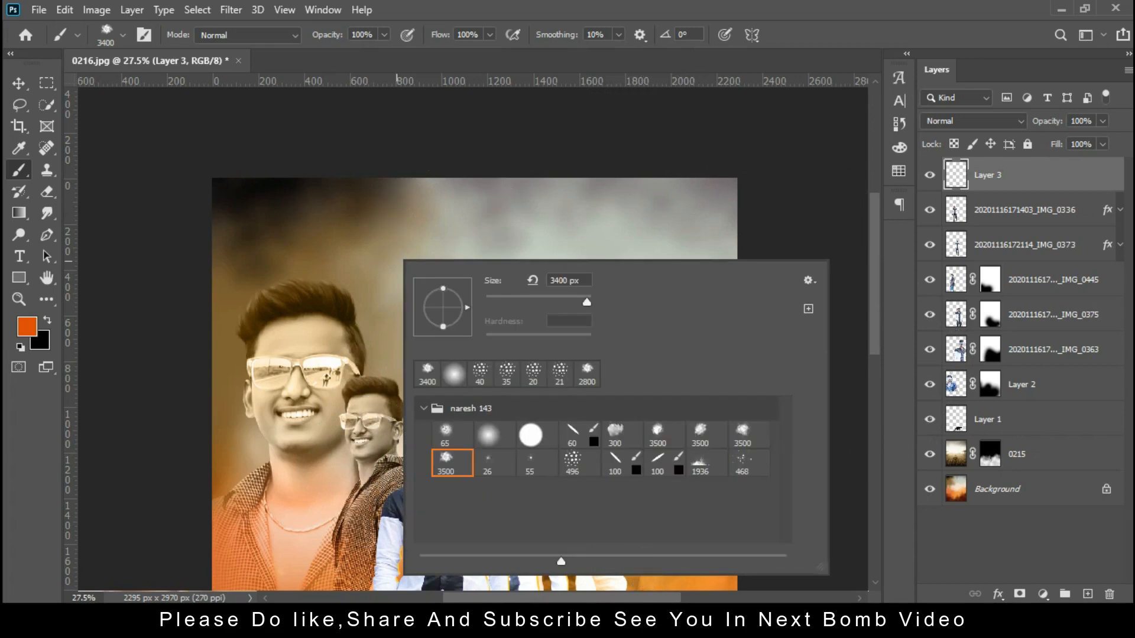
left_click(622, 435)
key("Return")
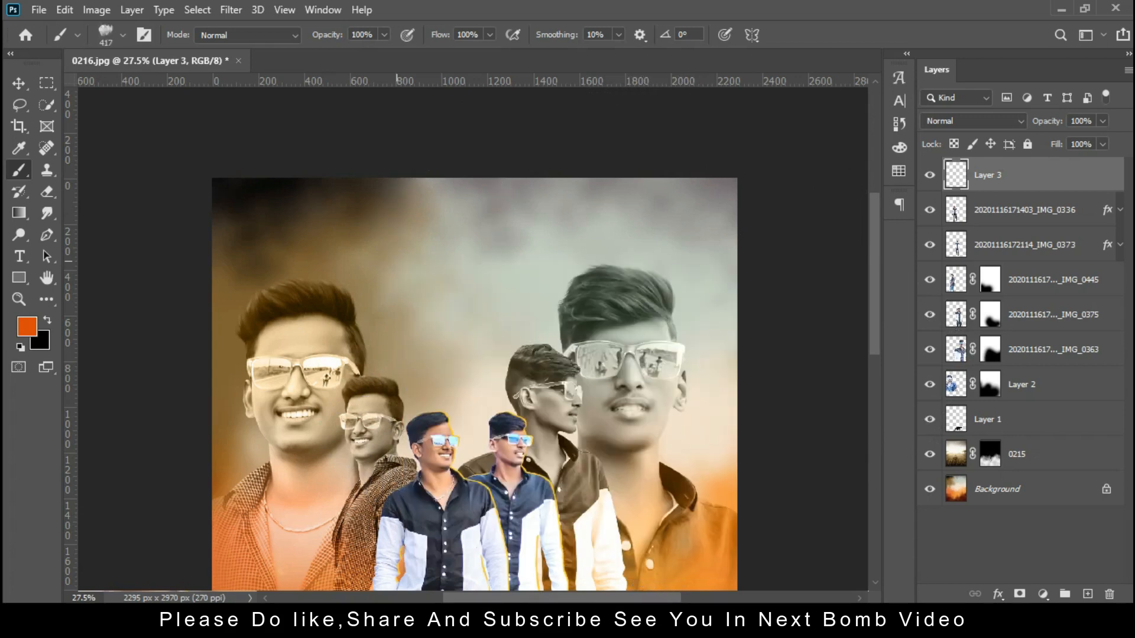
key("bracketright")
key("bracketright")
key("bracketright")
left_click(385, 257)
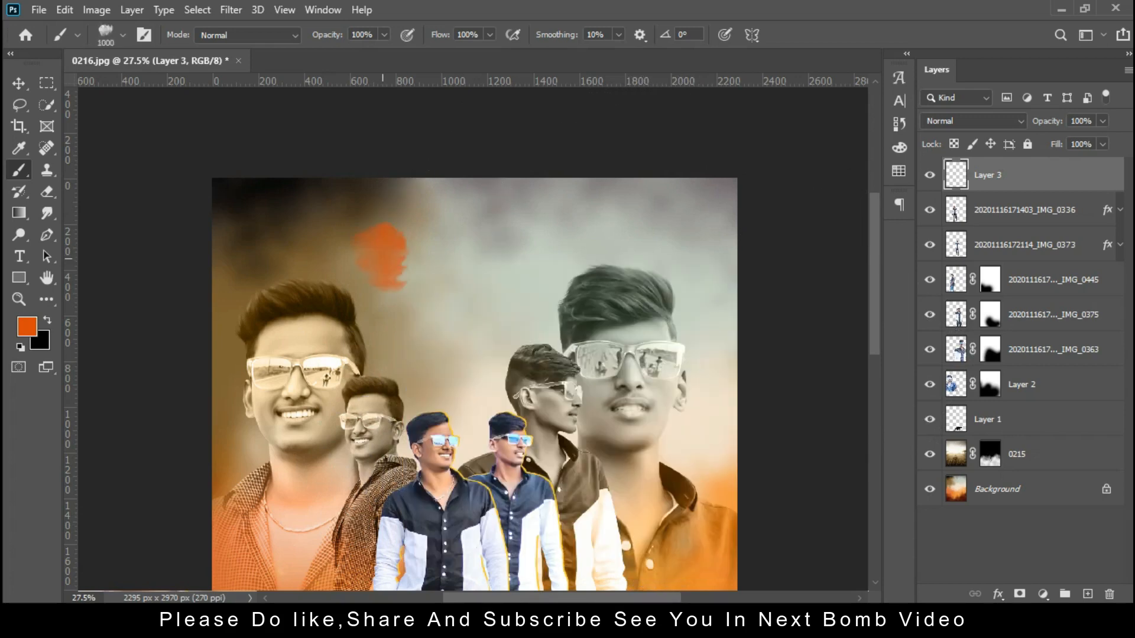
left_click(409, 251)
left_click(455, 243)
left_click(479, 236)
key("bracketright")
key("bracketright")
left_click(483, 233)
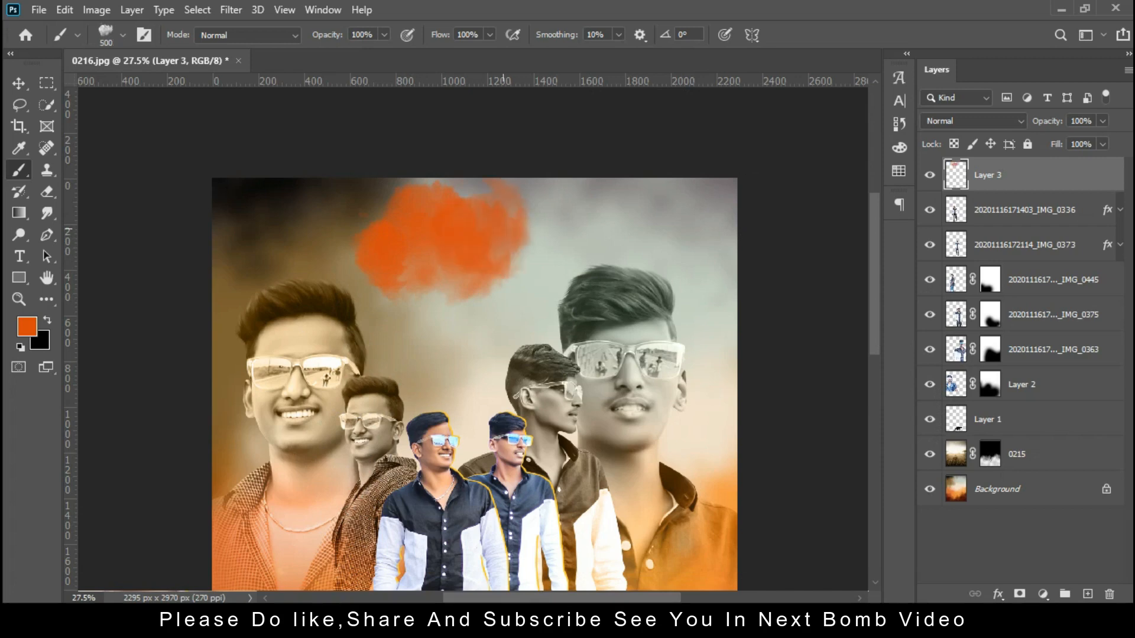
- Extend the orange cloud over the smiling portrait's hair and up to the canvas edge with 700 px brush dabs
left_click(358, 245)
left_click(327, 258)
left_click(336, 260)
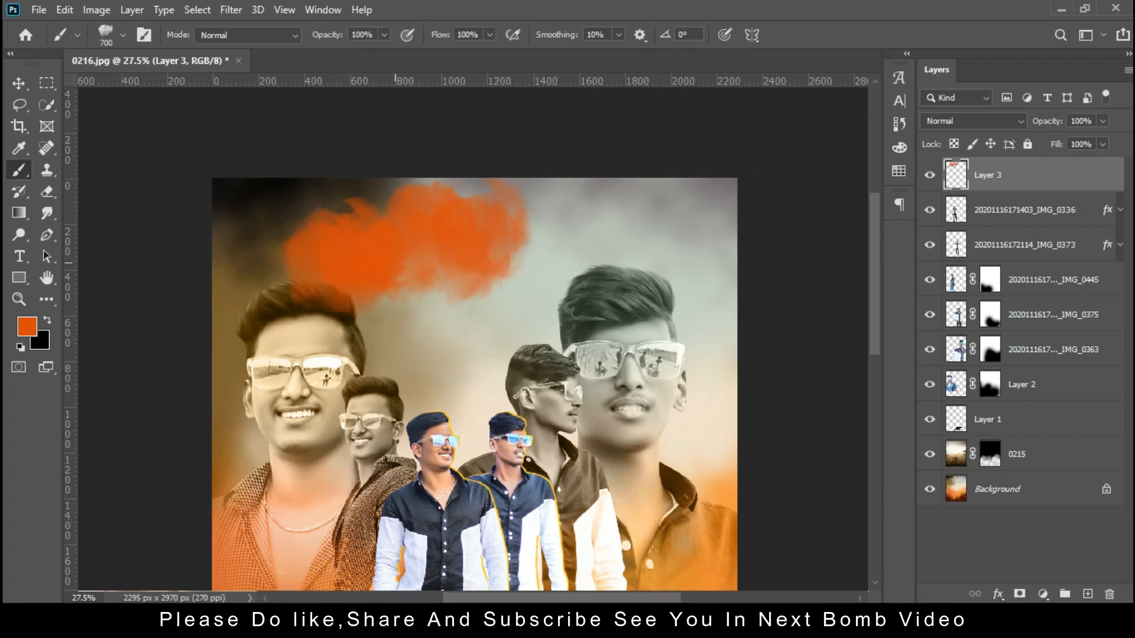
left_click(379, 258)
left_click(427, 266)
left_click(344, 249)
left_click(460, 207)
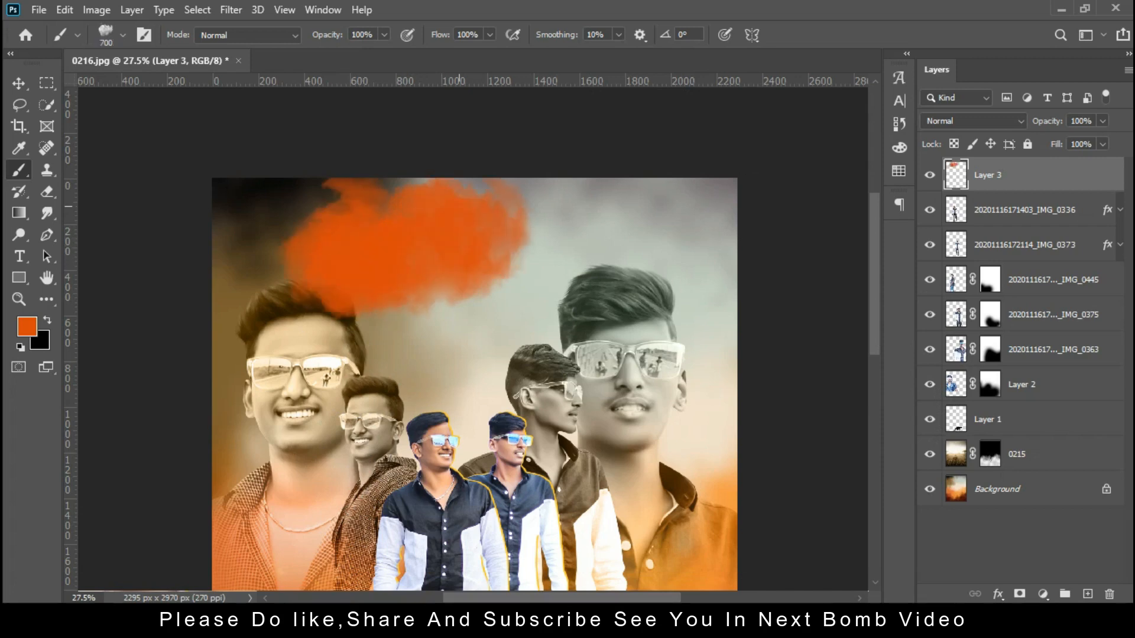
left_click(324, 247)
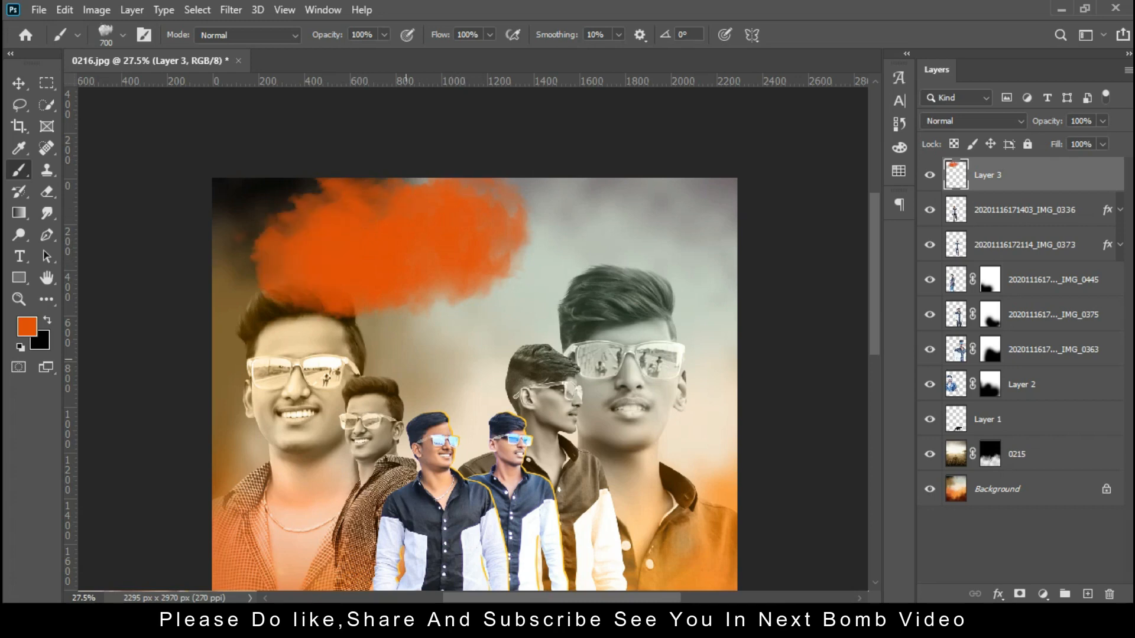
- Shift the orange cloud towards the centre between the heads, scale it to 97.51% and rotate it -2.18°
left_click(19, 83)
left_click_drag(415, 244, 482, 243)
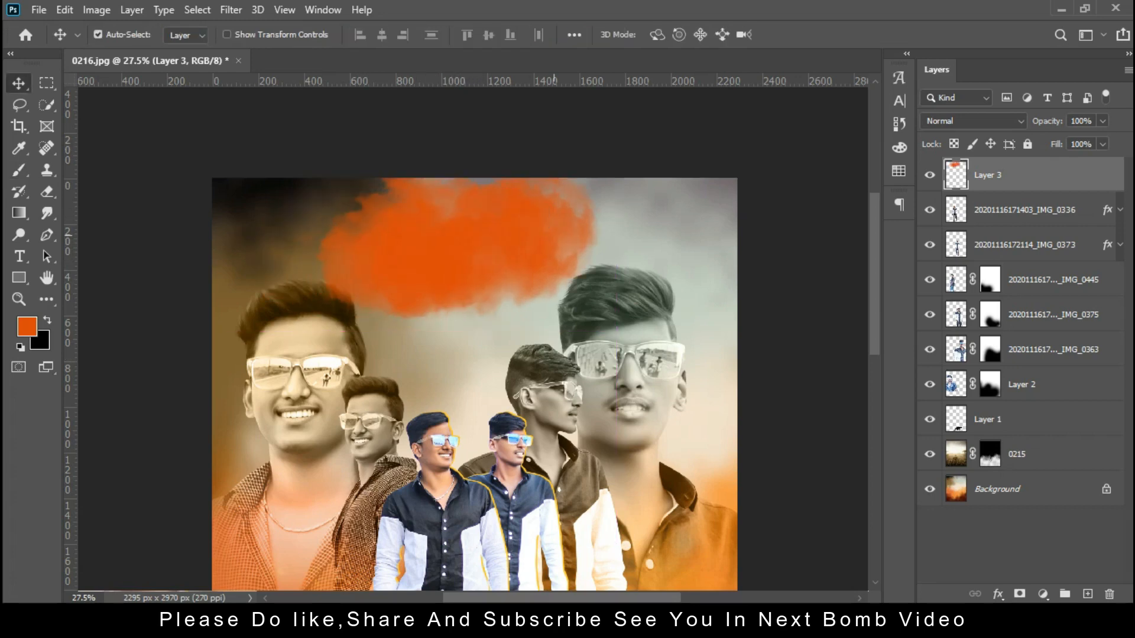
key("ctrl+t")
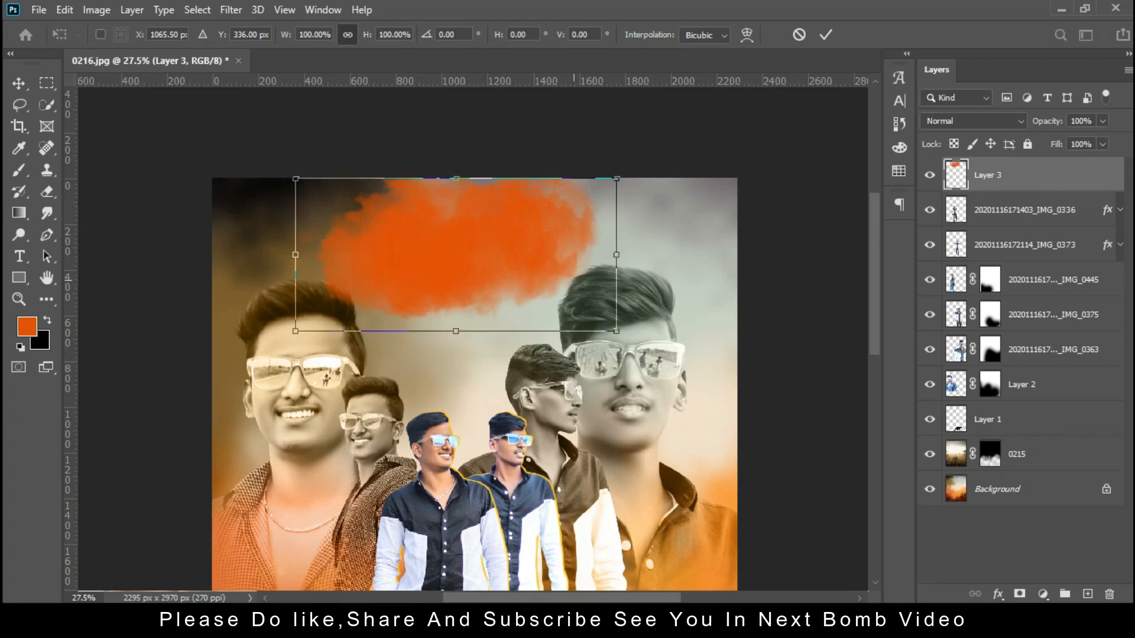
left_click_drag(616, 331, 598, 322)
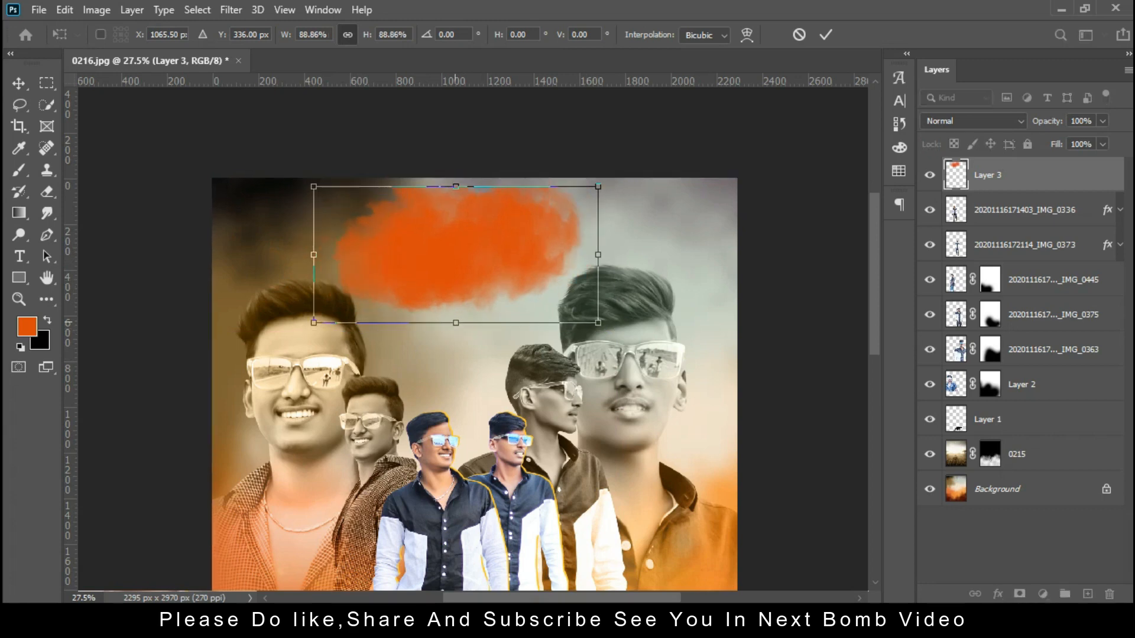
left_click_drag(456, 324, 455, 336)
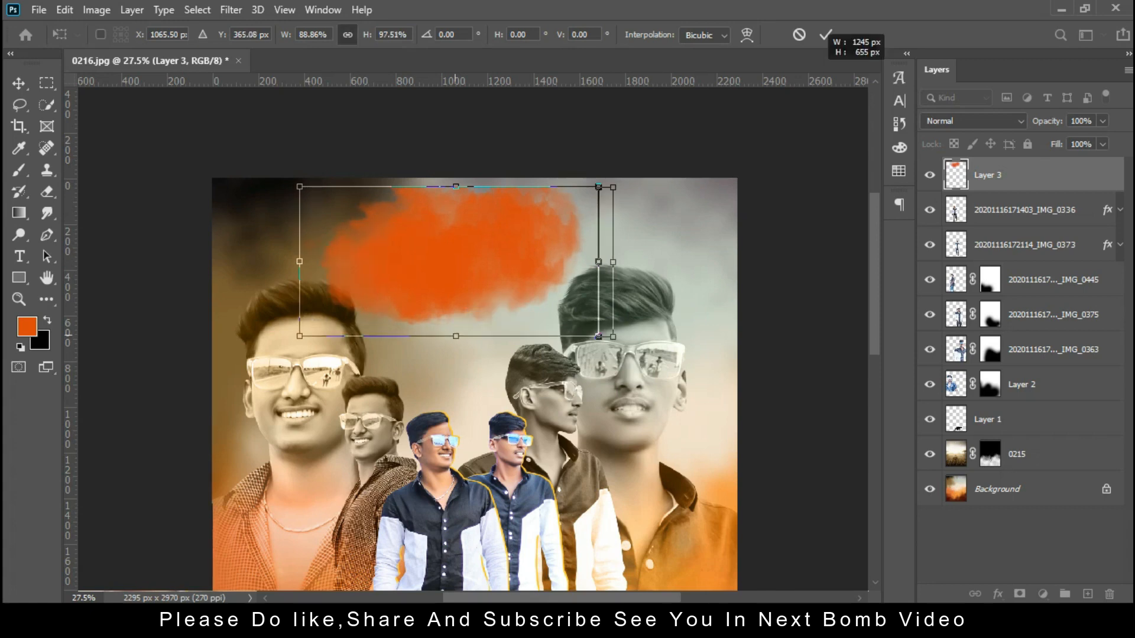
left_click_drag(674, 214, 673, 204)
key("Return")
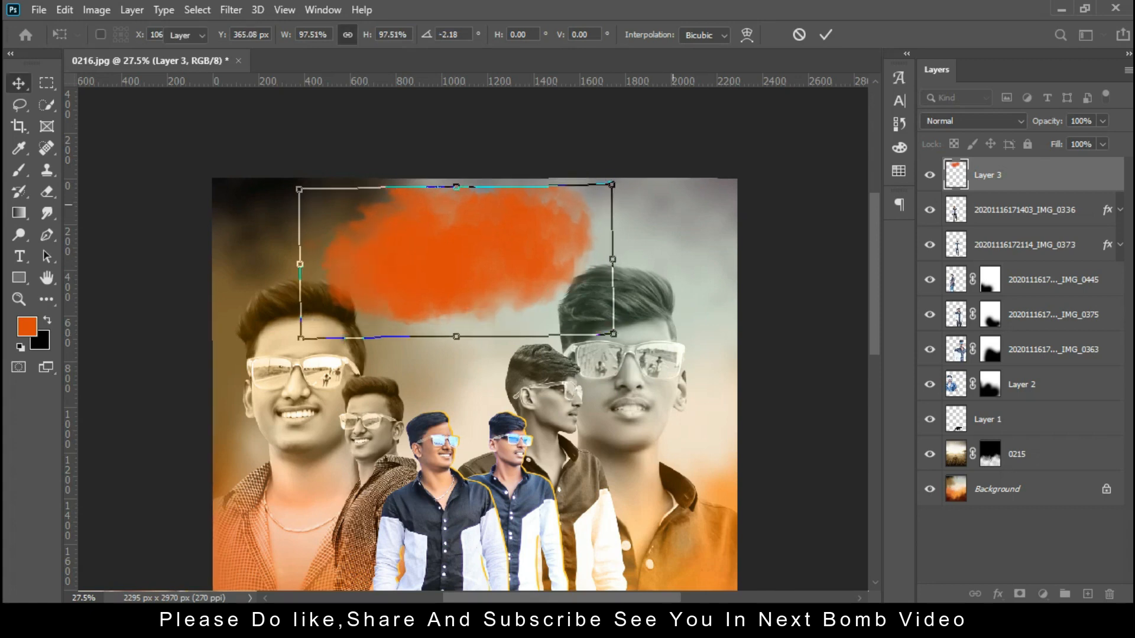
- Scale the orange cloud down to about 90% around its centre
key("ctrl+t")
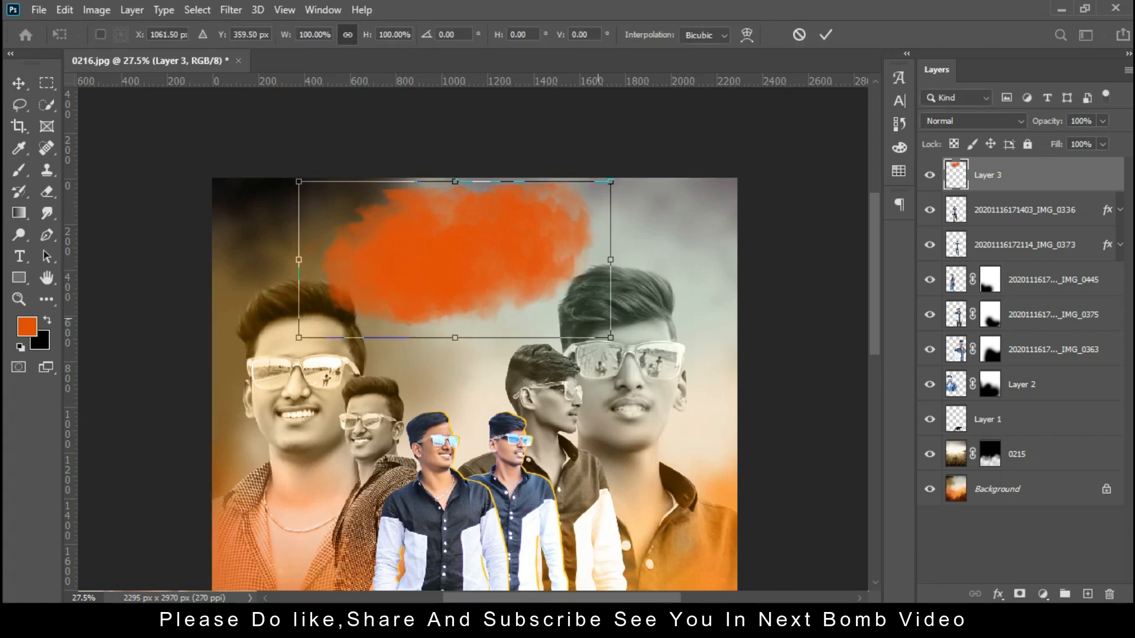
left_click_drag(611, 338, 596, 331)
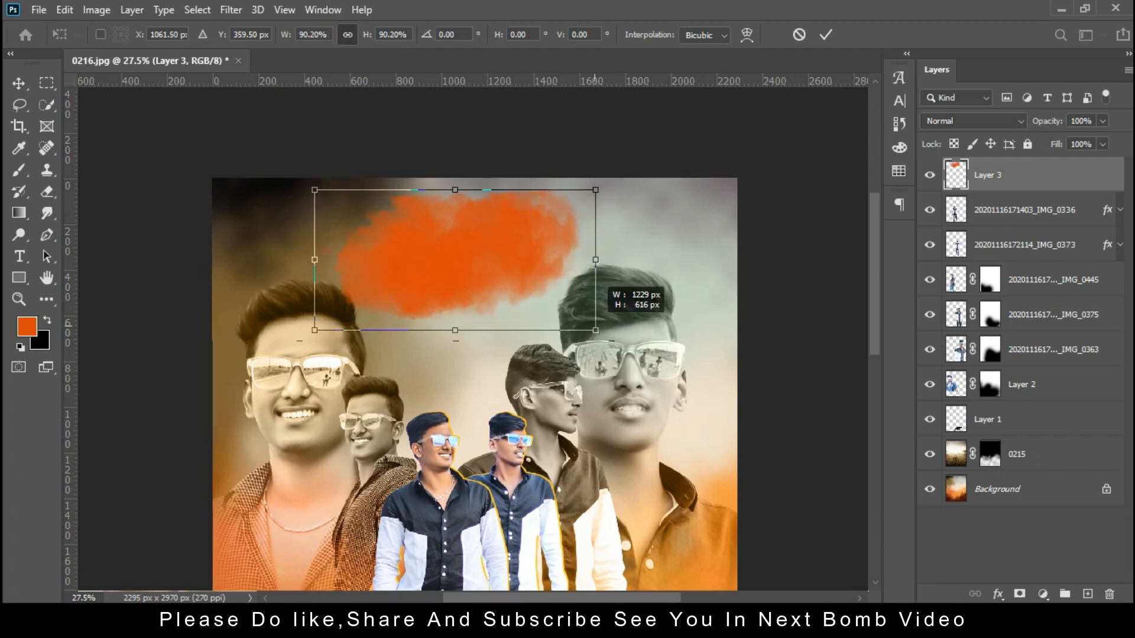
key("Return")
- Touch up the cloud's upper edge with smaller brush dabs up to 250 px and nudge the cloud slightly right
key("b")
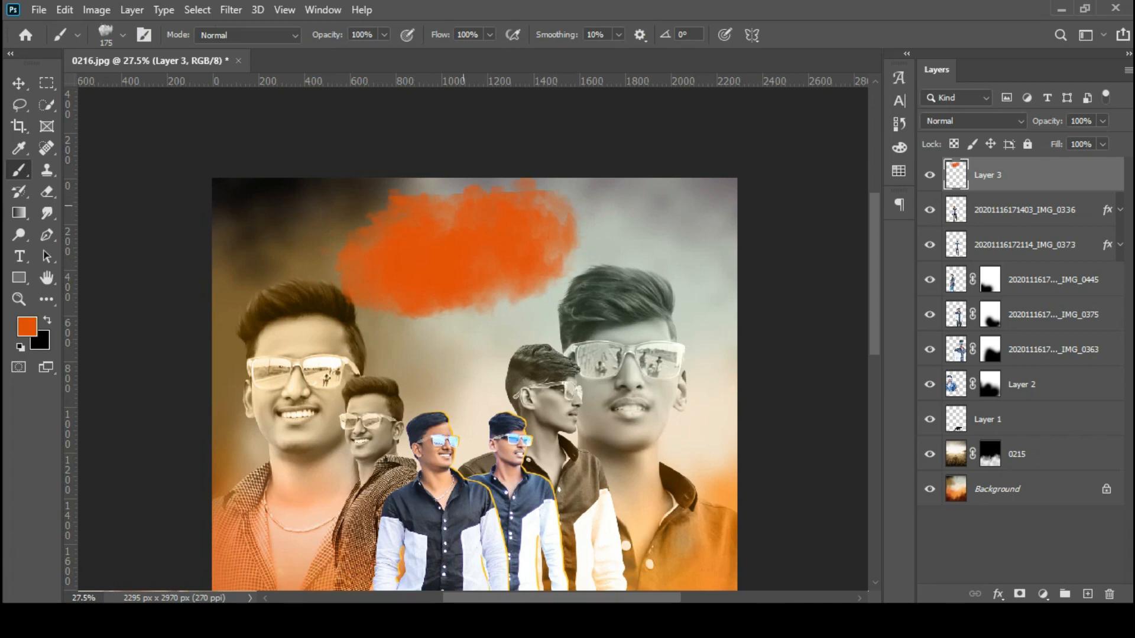
key("bracketright")
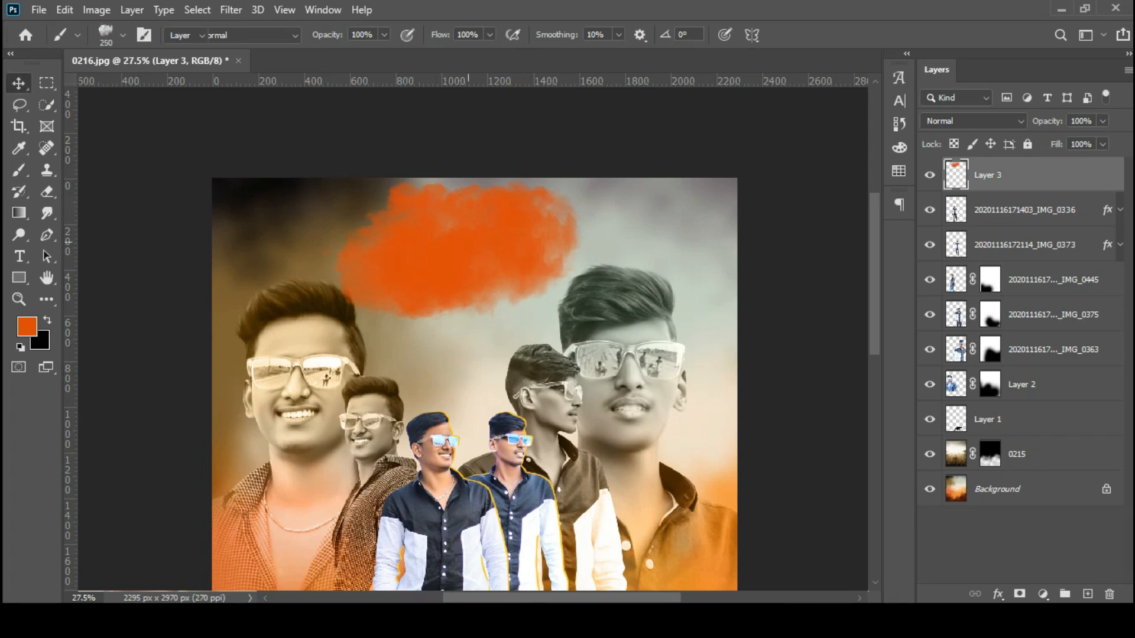
left_click_drag(549, 212, 571, 278)
key("v")
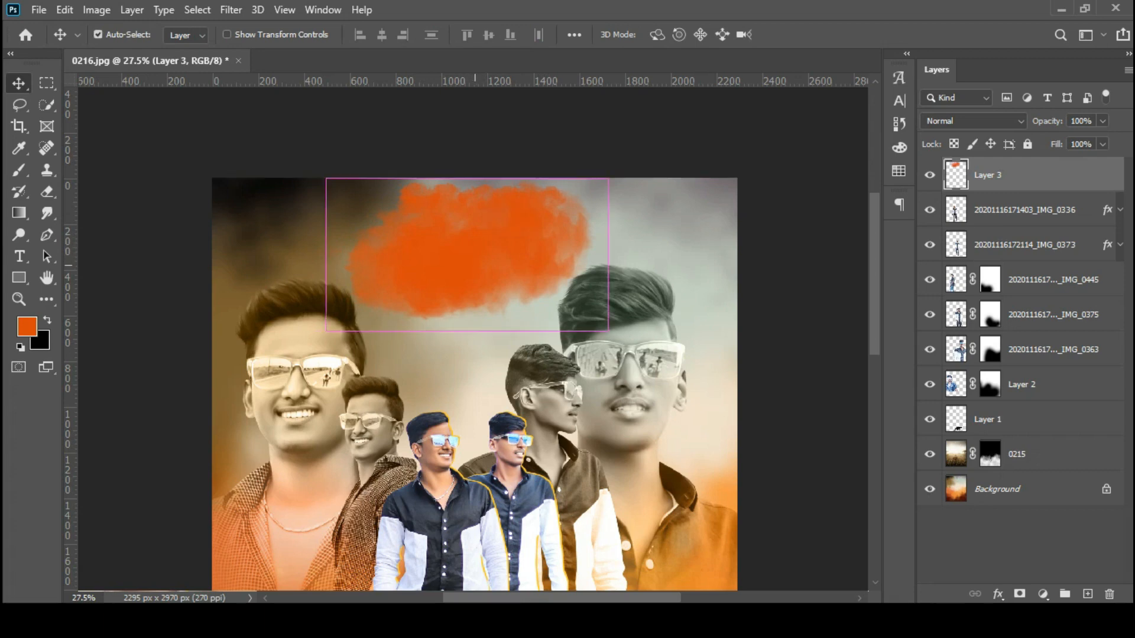
- Shrink the orange cloud slightly again and reposition it in the gap between the two large heads
key("ctrl+t")
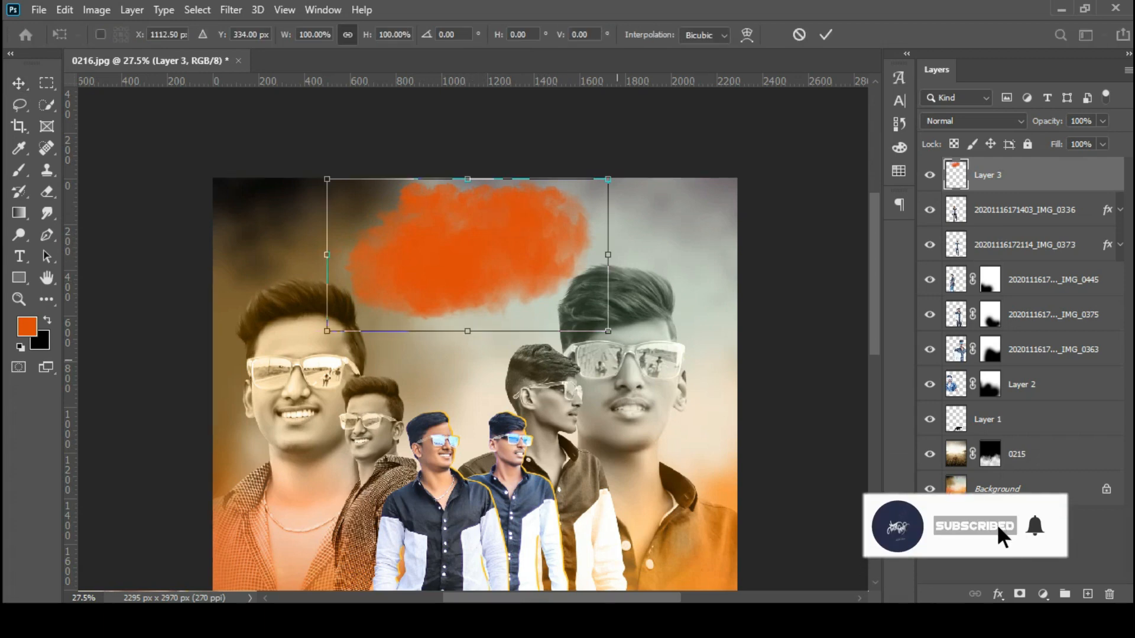
left_click_drag(606, 330, 597, 324)
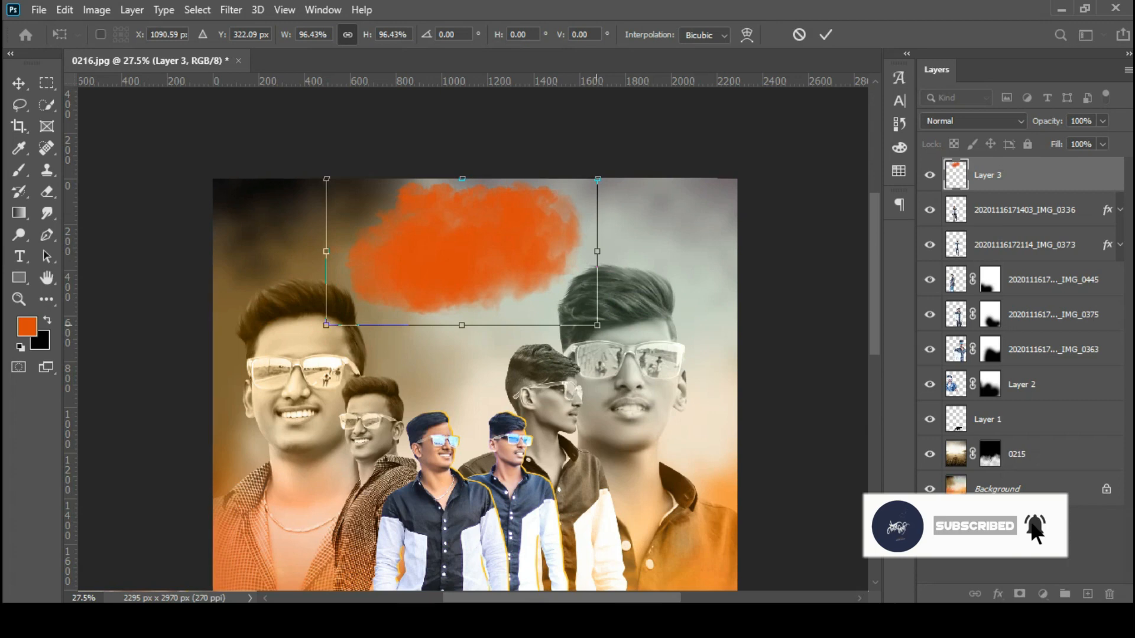
left_click_drag(326, 325, 338, 331)
key("Return")
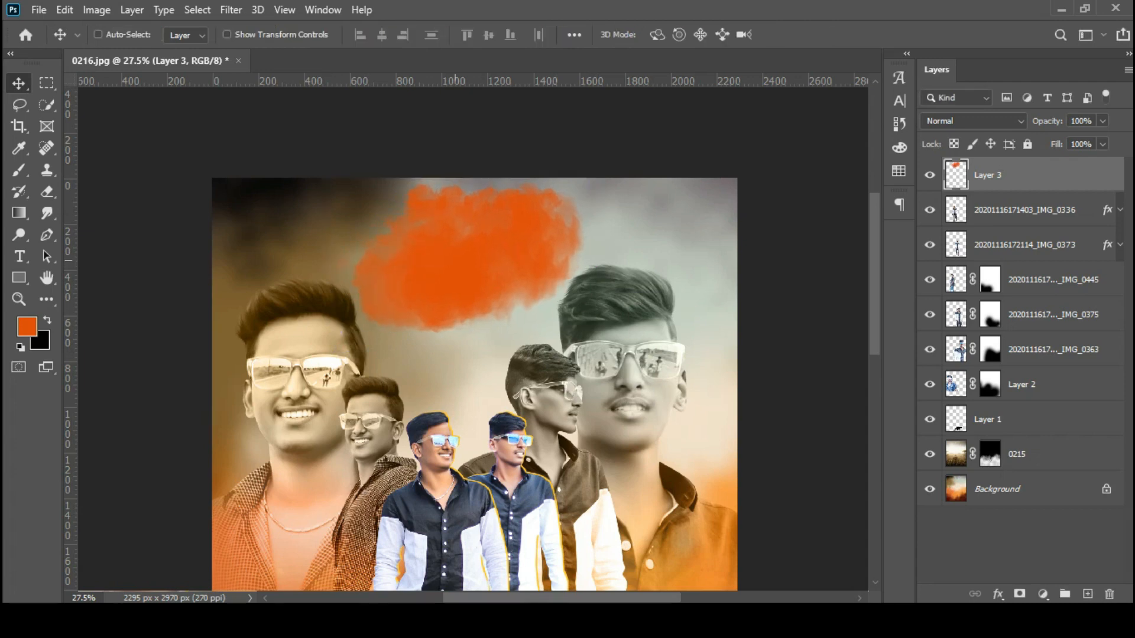
- Place the Hardik Shubhechha, light, 2 nili logo and 14 JAN images from folder 07 above Layer 3
key("z")
right_click(434, 245)
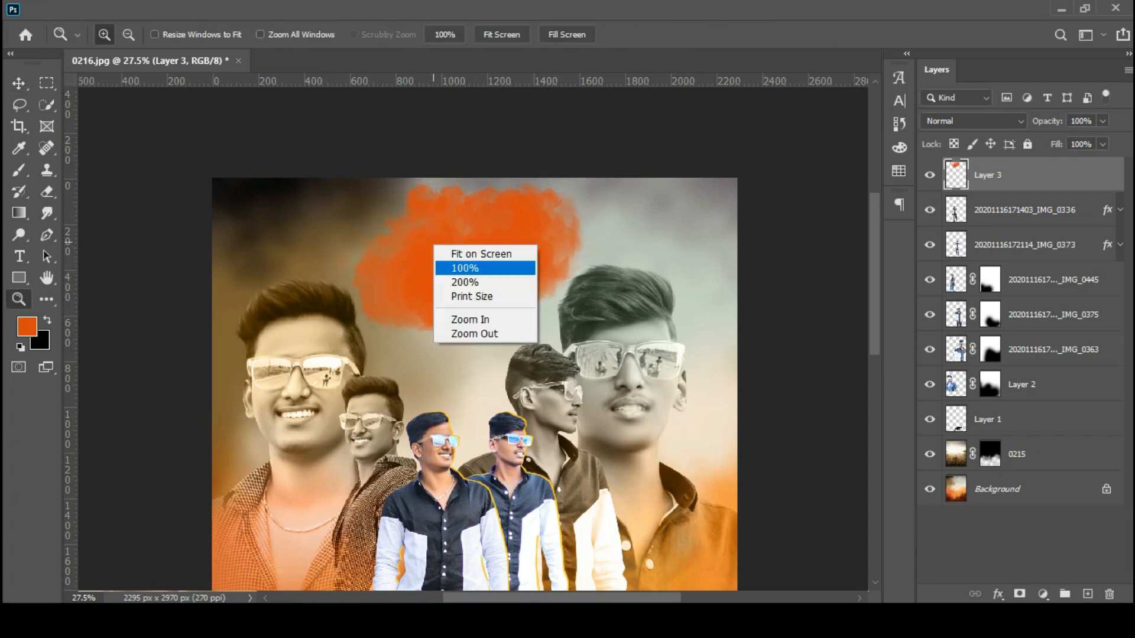
left_click(462, 254)
key("v")
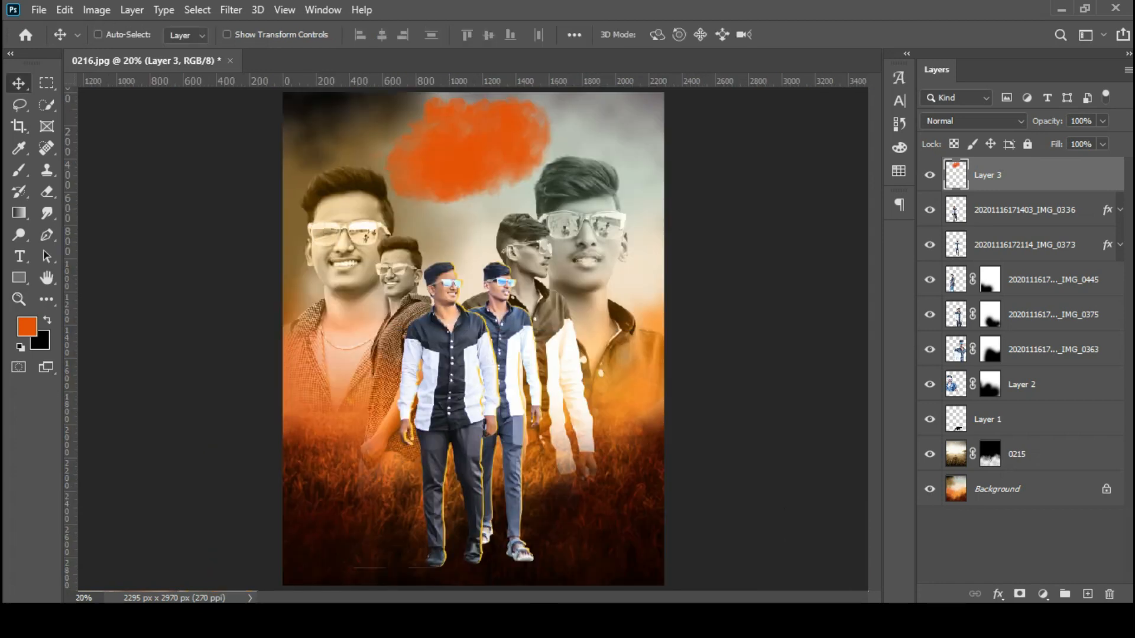
key("alt+Tab")
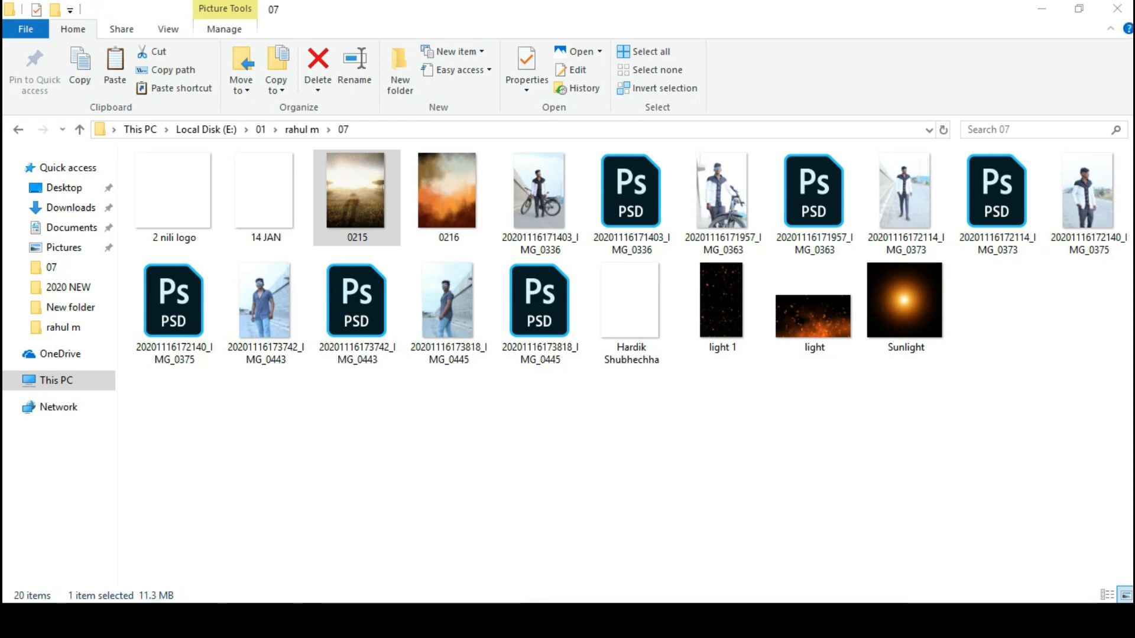
left_click(815, 390)
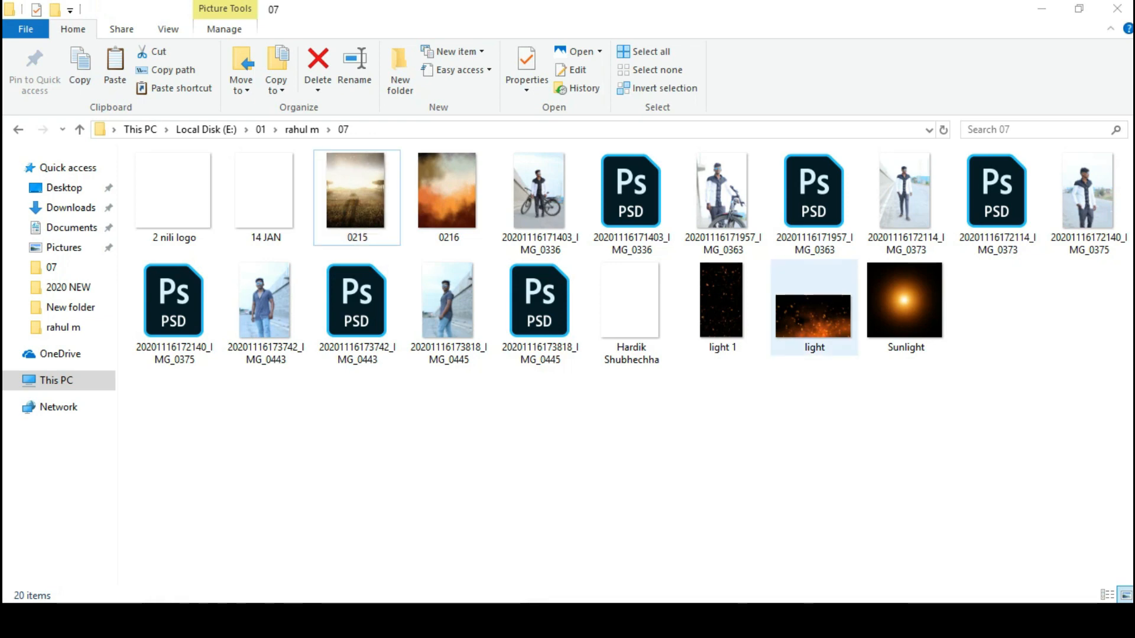
left_click_drag(969, 387, 827, 314)
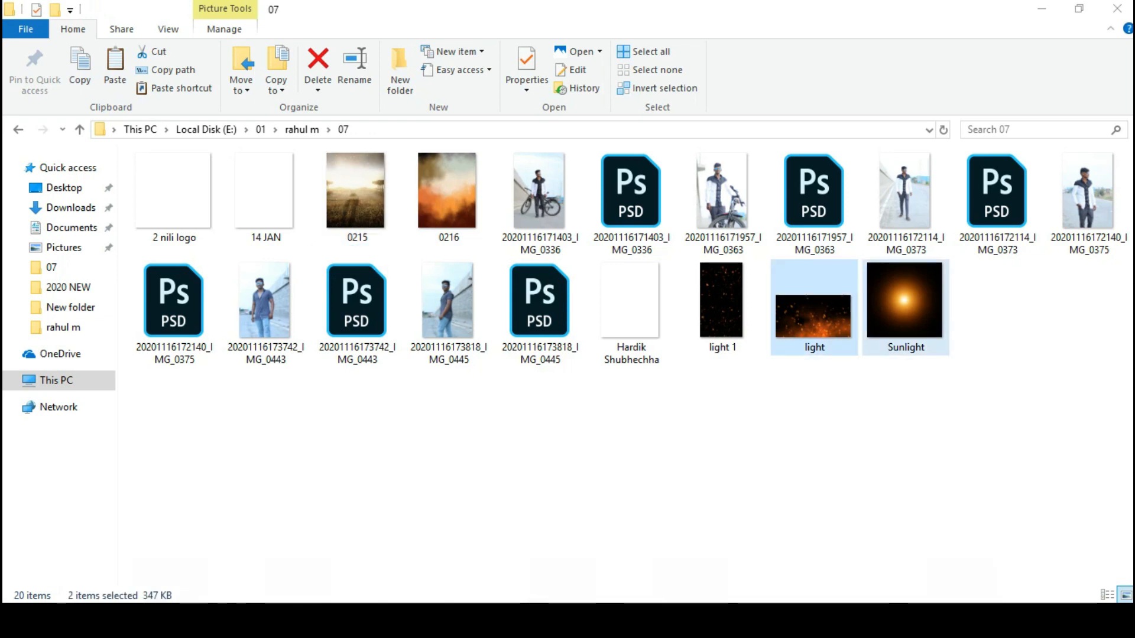
left_click(905, 310, "ctrl")
left_click(631, 307, "ctrl")
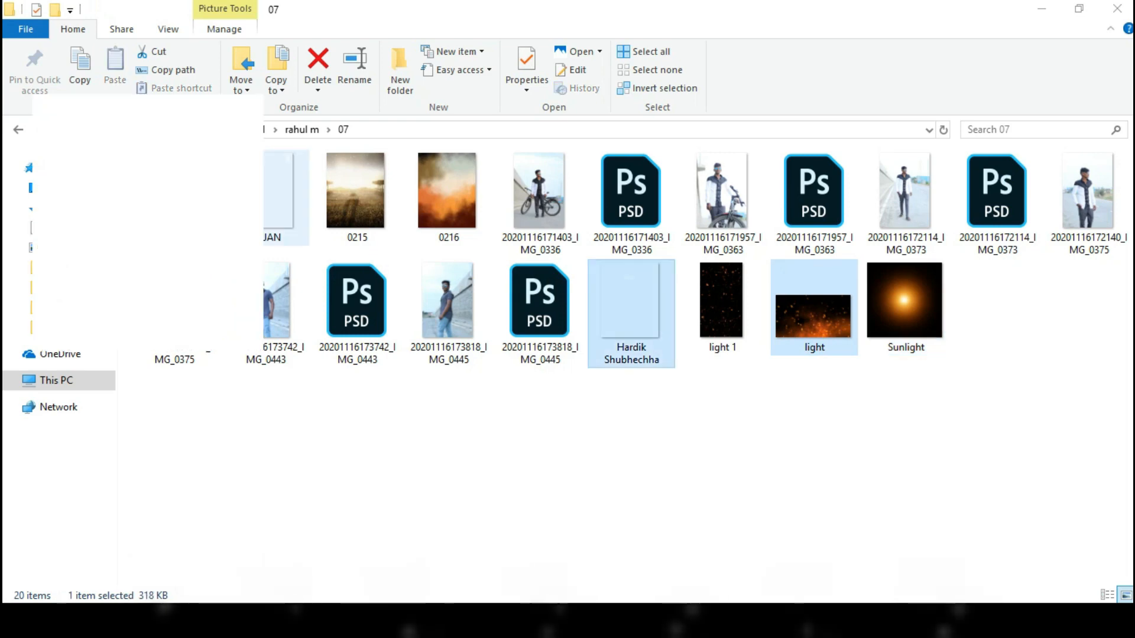
left_click(265, 198, "ctrl")
left_click(174, 198, "ctrl")
left_click_drag(631, 310, 504, 360)
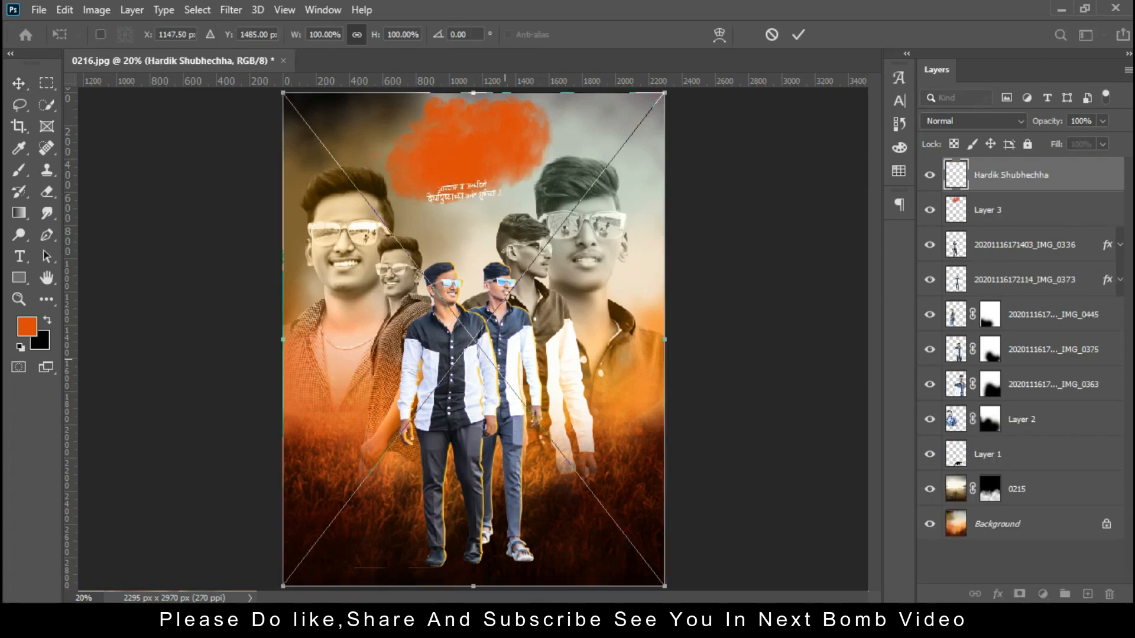
key("Return")
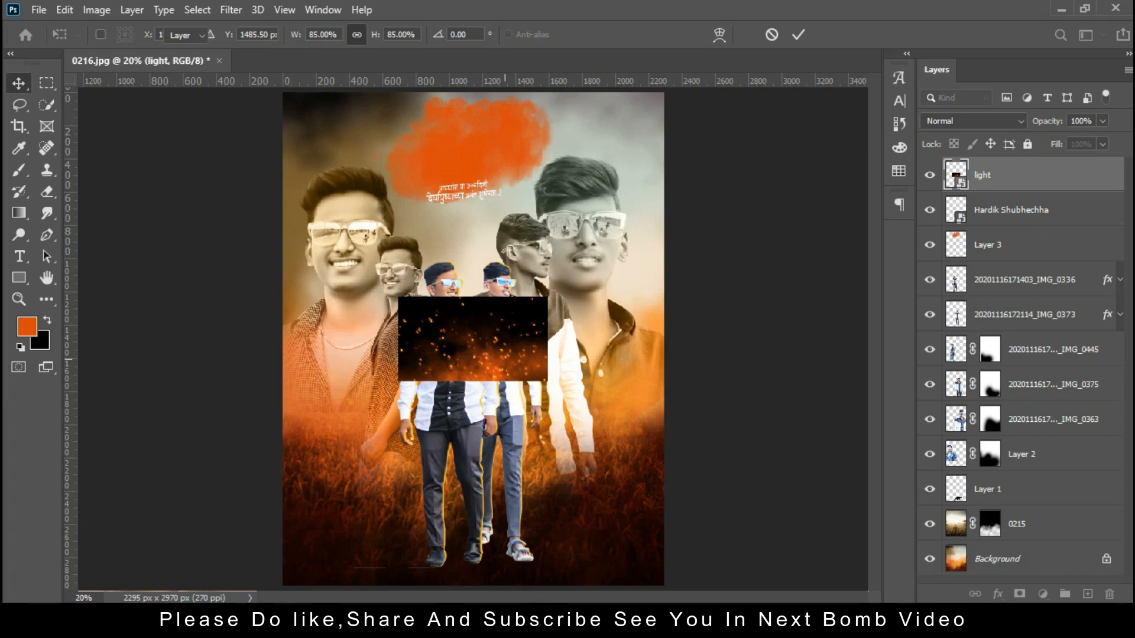
key("Return")
key("Return")
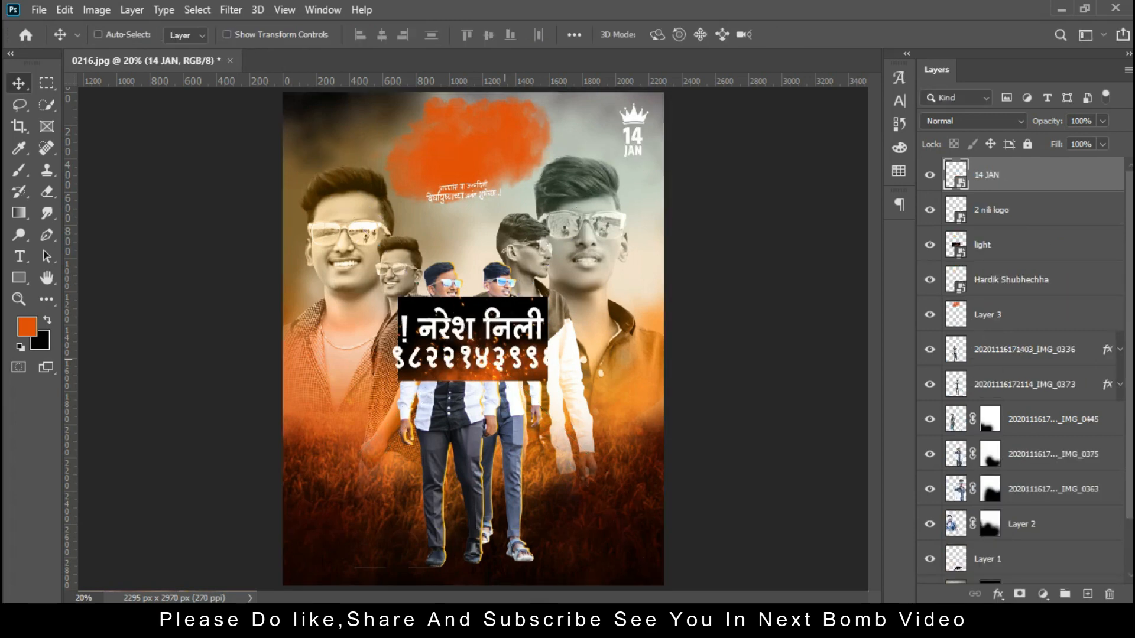
- Rasterize the 14 JAN, 2 nili logo, light and Hardik Shubhechha layers together
left_click(1005, 280, "shift")
right_click(1005, 280)
left_click(823, 308)
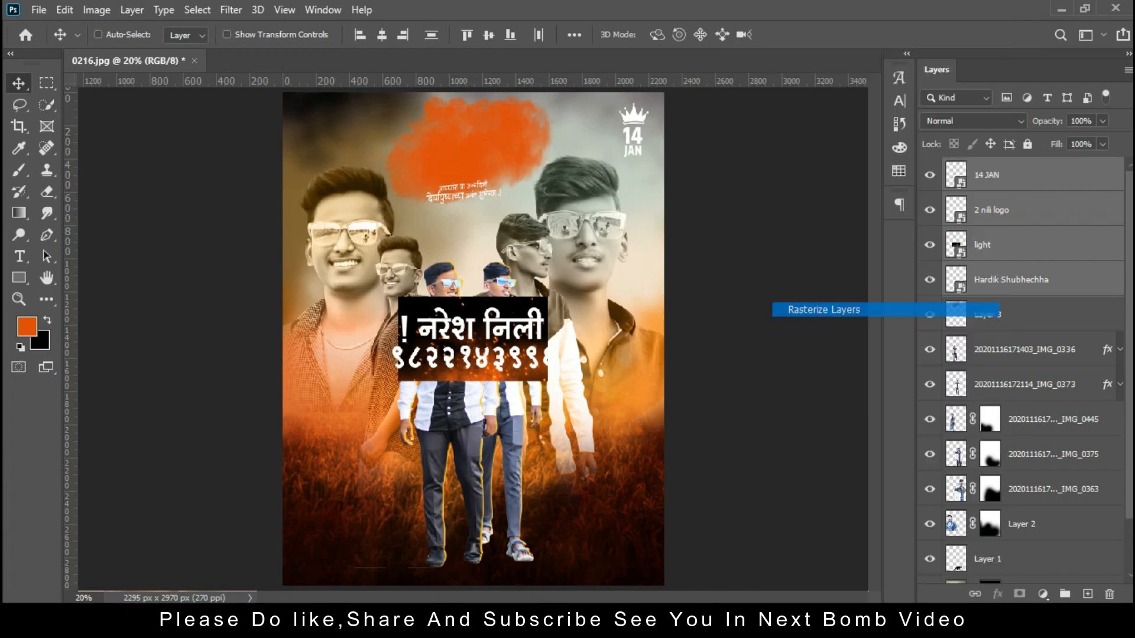
- Scale down the 2 nili logo text, rotate it 90° counter-clockwise and place it along the canvas's right edge at mid-height
left_click(1005, 245)
left_click(1005, 210)
key("ctrl+t")
left_click_drag(557, 374, 660, 410)
right_click(525, 336)
left_click(597, 286)
key("Return")
- Set the 2 nili logo layer's blend mode to Overlay and duplicate the layer
left_click(974, 121)
left_click(945, 289)
key("ctrl+j")
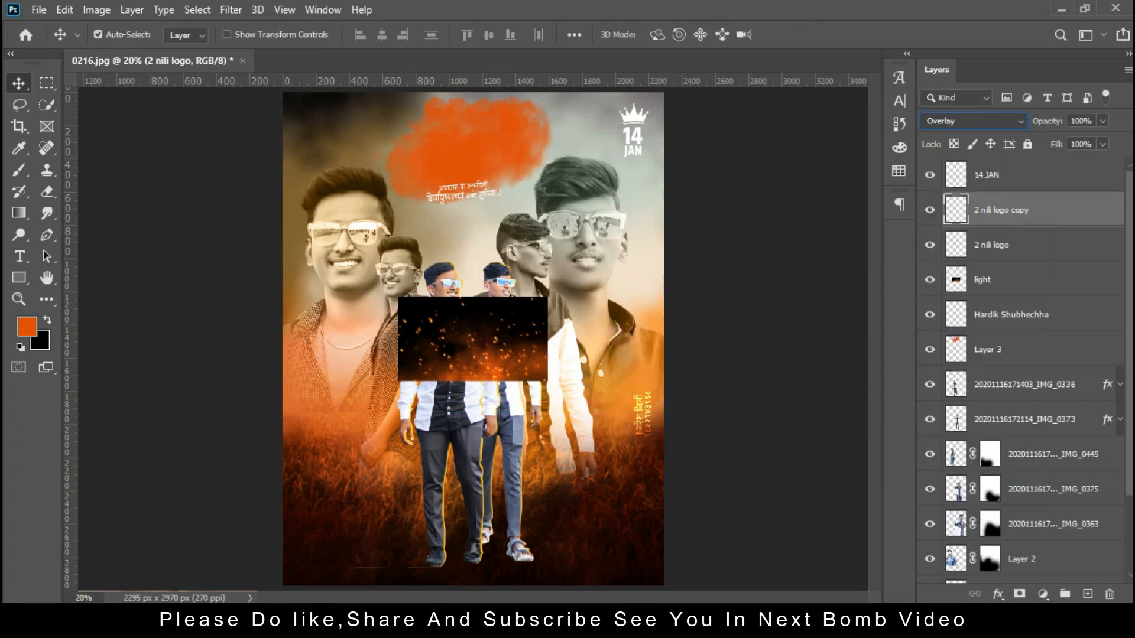
- Lower the 2 nili logo copy's opacity to 76% and select it together with the original logo layer
left_click(1102, 122)
left_click_drag(1082, 140, 1084, 141)
left_click(1005, 245, "ctrl")
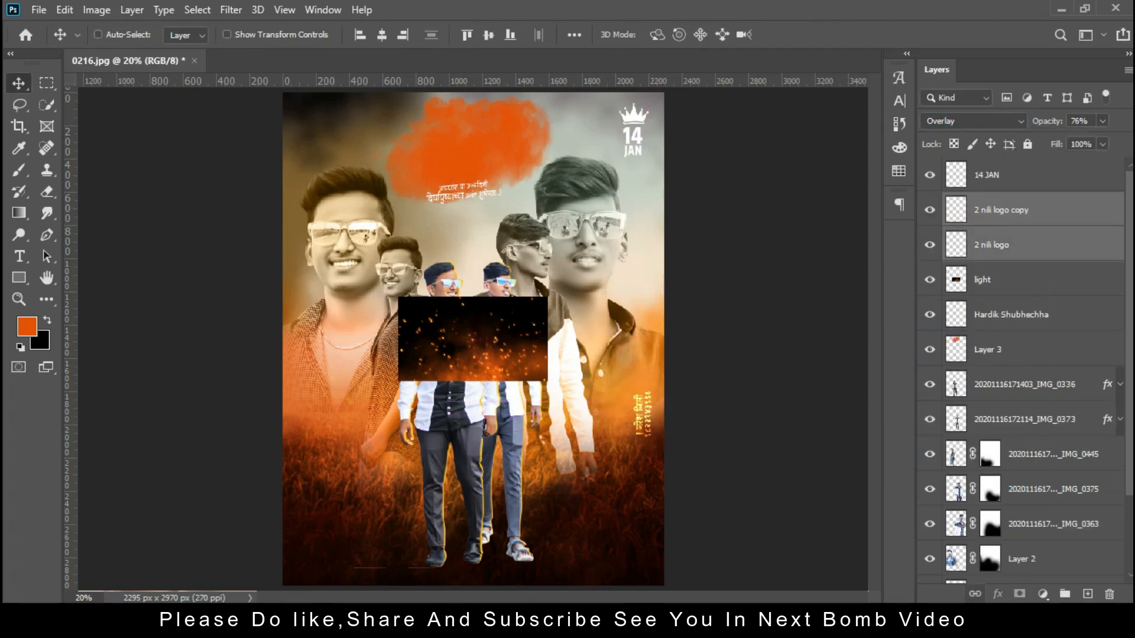
- Nudge the 2 nili logo layer and its copy slightly towards the canvas's right edge
key("shift+Right")
key("shift+Right")
- Scale the light layer up to about 514% and place it over the lower half of the canvas
left_click(1005, 279)
scroll(523, 339, "down", 3)
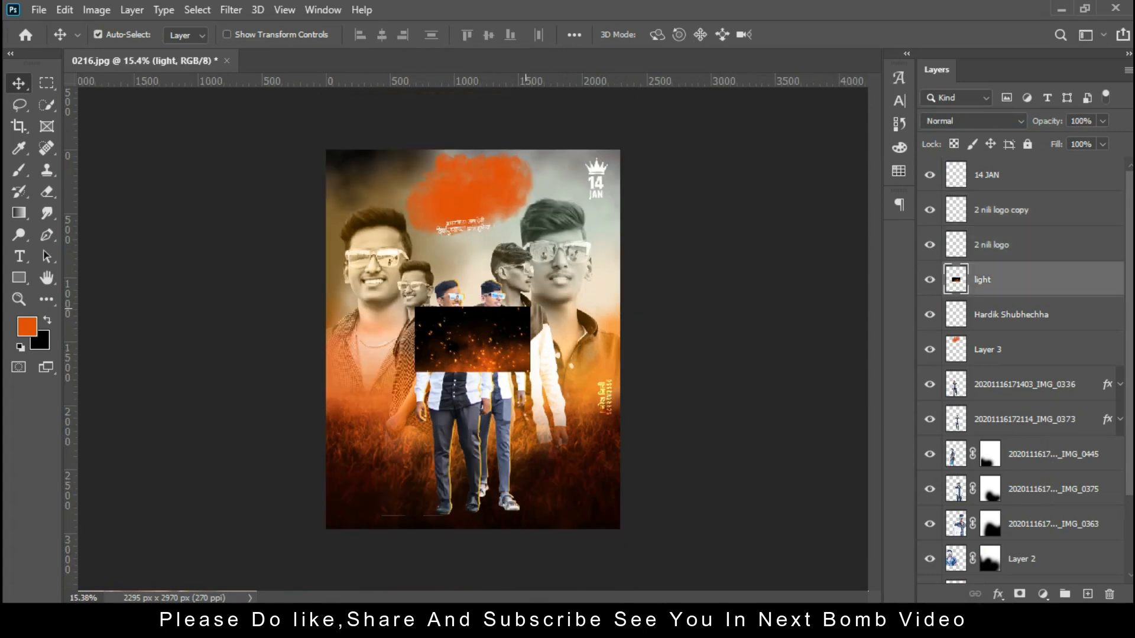
key("ctrl+t")
left_click_drag(516, 364, 698, 463)
left_click_drag(549, 330, 588, 491)
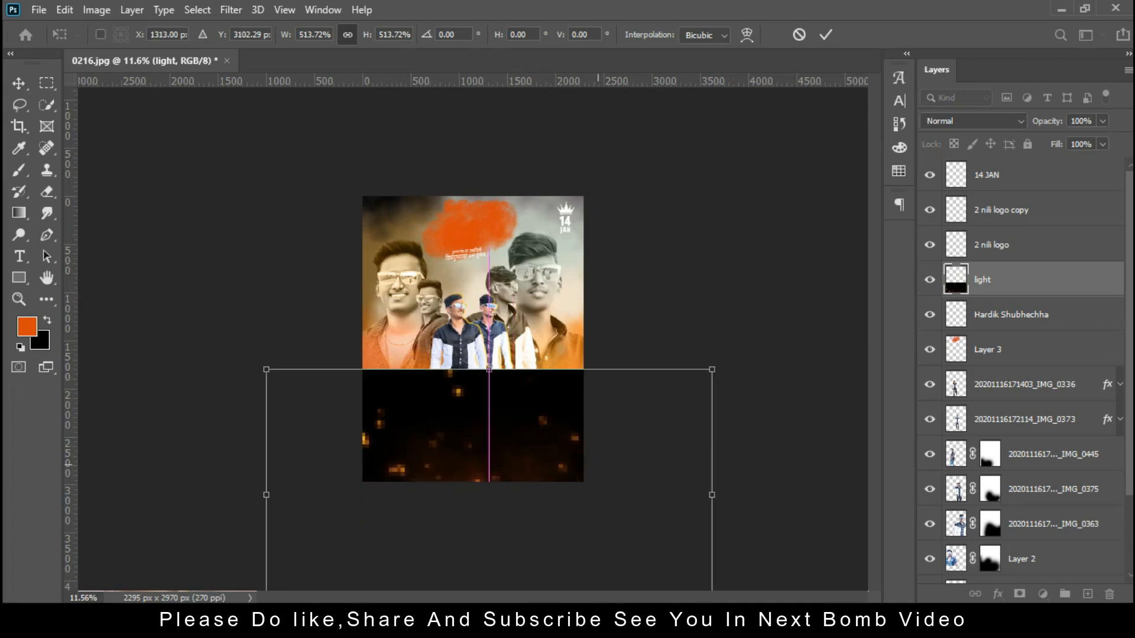
left_click(826, 35)
scroll(469, 338, "up", 1)
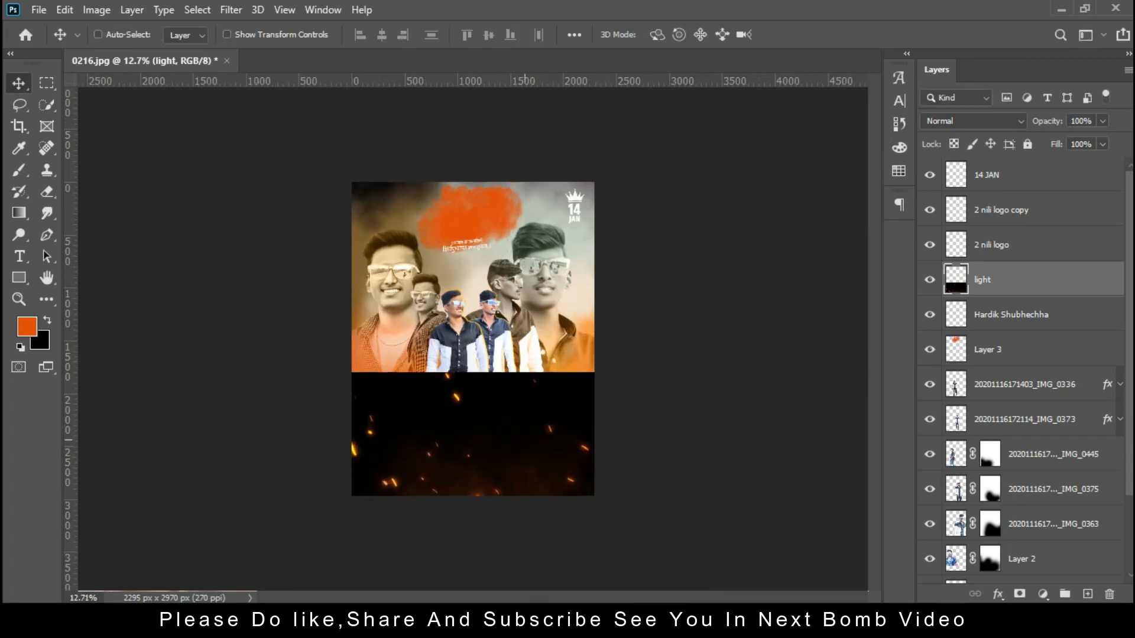
- Set the light layer's blend mode to Screen and adjust the sparks' position over the poster's lower half
left_click(96, 10)
left_click(972, 121)
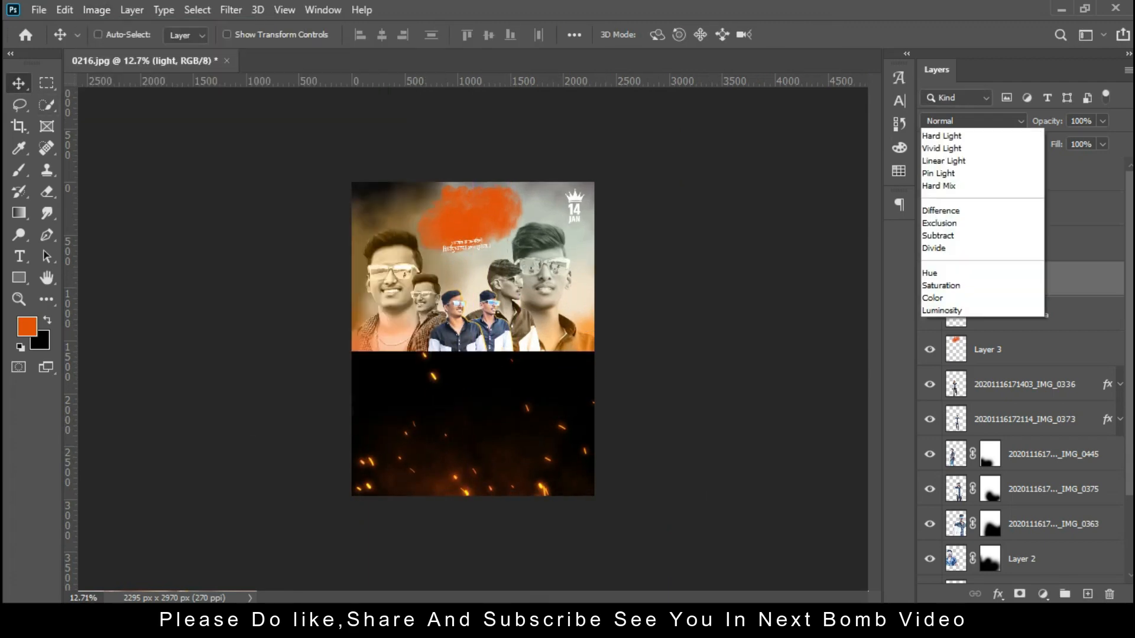
left_click(958, 259)
left_click_drag(598, 360, 631, 371)
- Apply a Curves adjustment to the light layer, darkening the shadows from input 85 to output 75 and raising the highlights
left_click(96, 10)
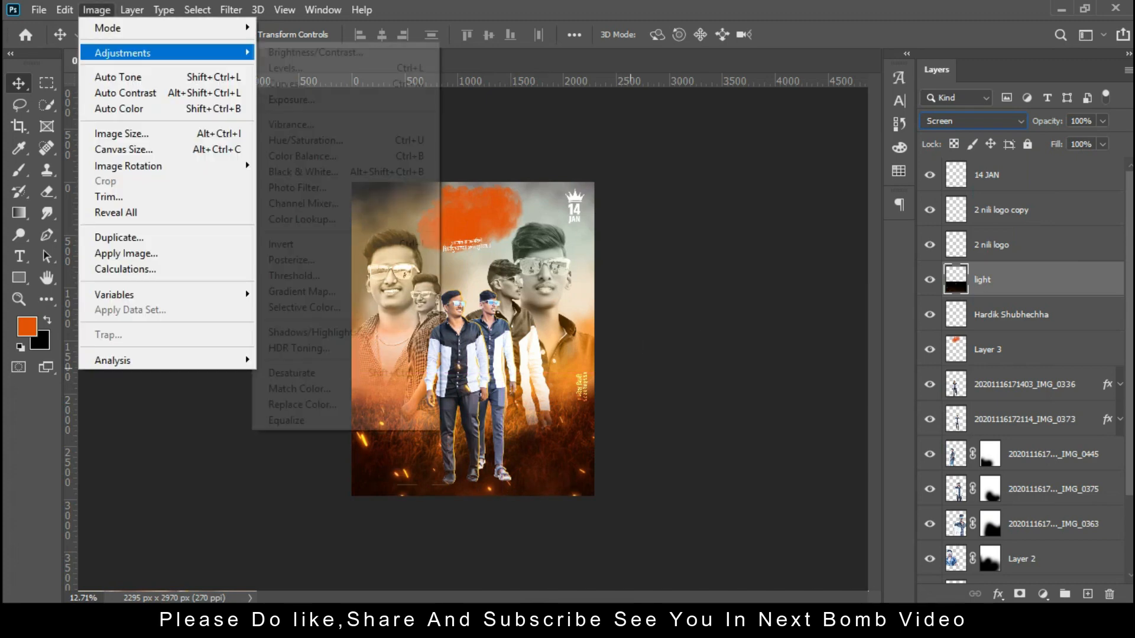
left_click(278, 84)
left_click_drag(437, 282, 437, 288)
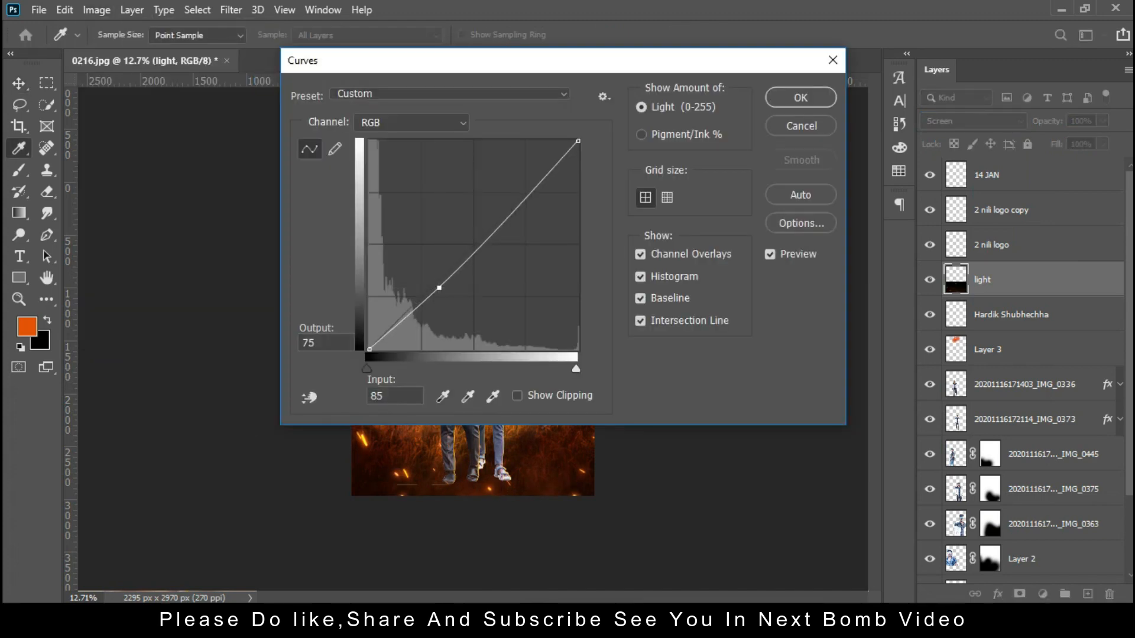
left_click_drag(518, 204, 518, 188)
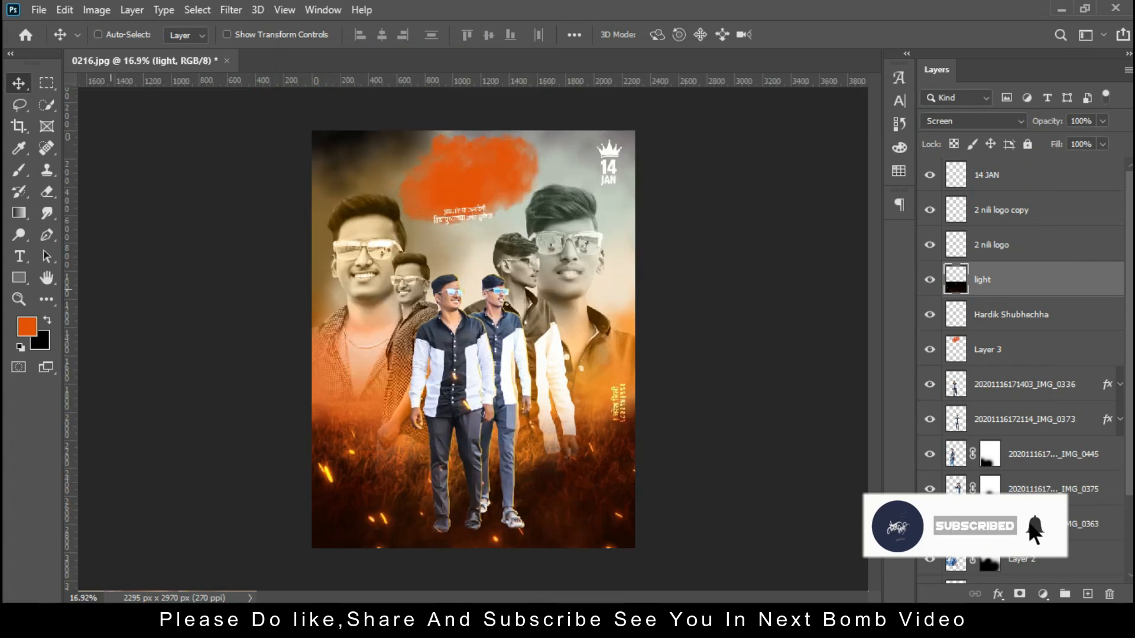
- Set the 14 JAN layer's blend mode to Overlay, duplicate the layer and lower the copy's opacity to 57%
left_click(986, 175)
left_click(973, 122)
left_click(945, 324)
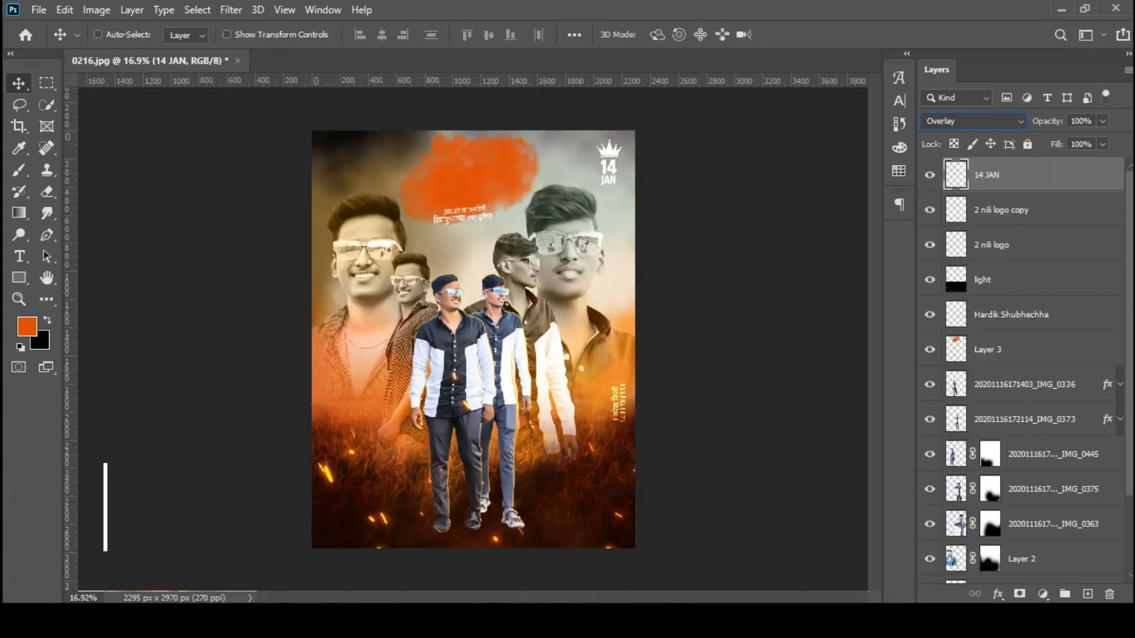
key("ctrl+j")
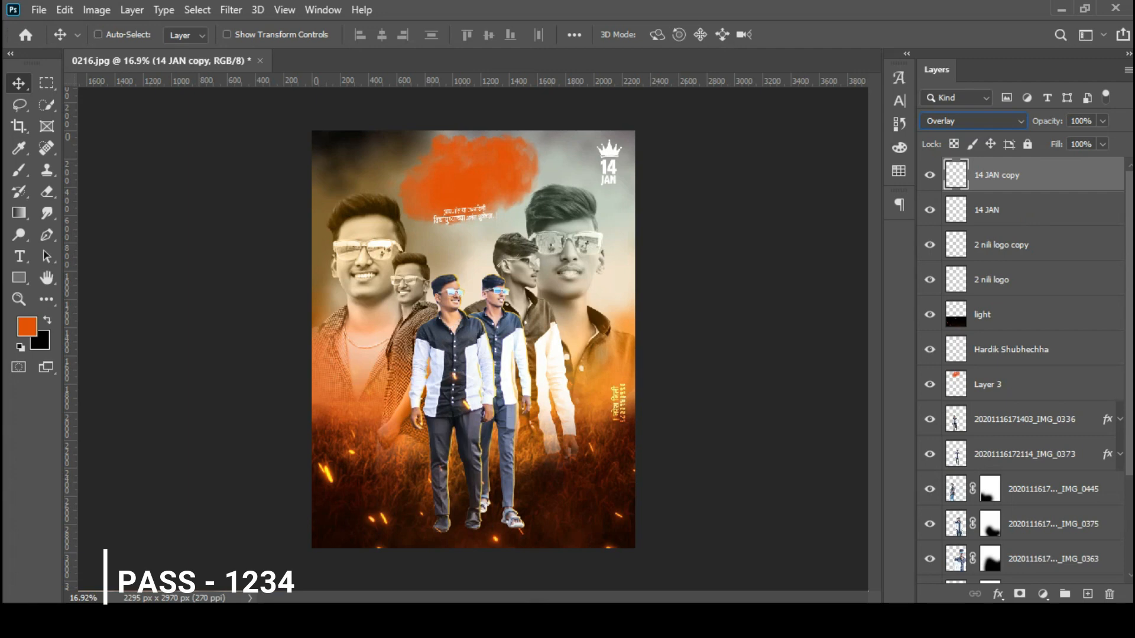
left_click_drag(1102, 121, 1072, 141)
- Link the 2 nili logo layer with its copy
key("z")
left_click(471, 220)
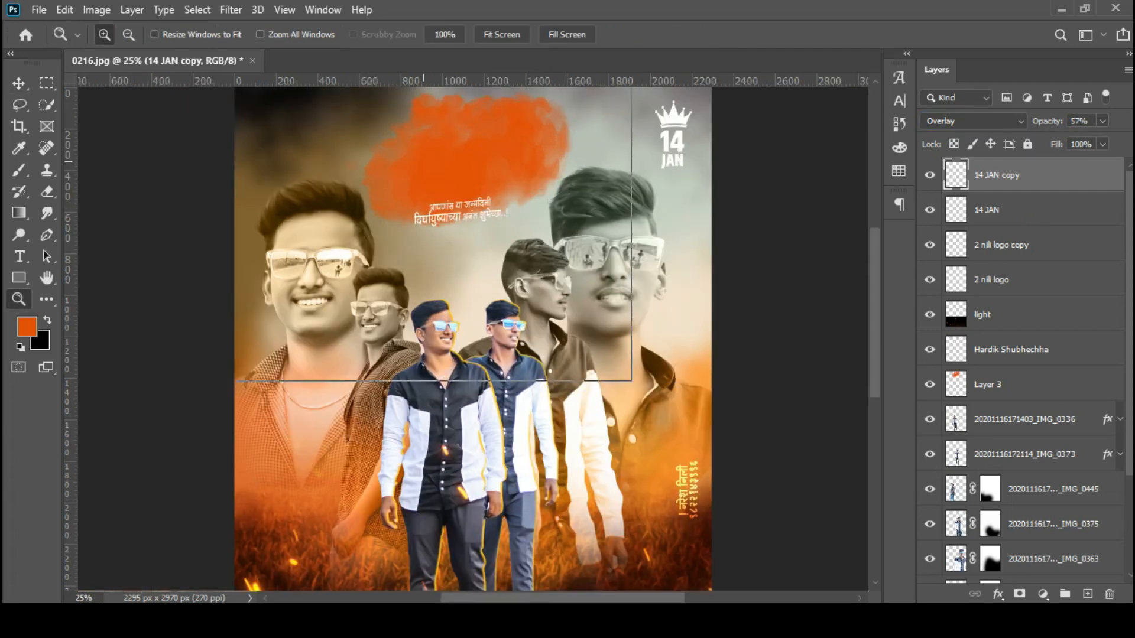
left_click(424, 130)
left_click_drag(478, 138, 476, 244)
key("v")
left_click(998, 280)
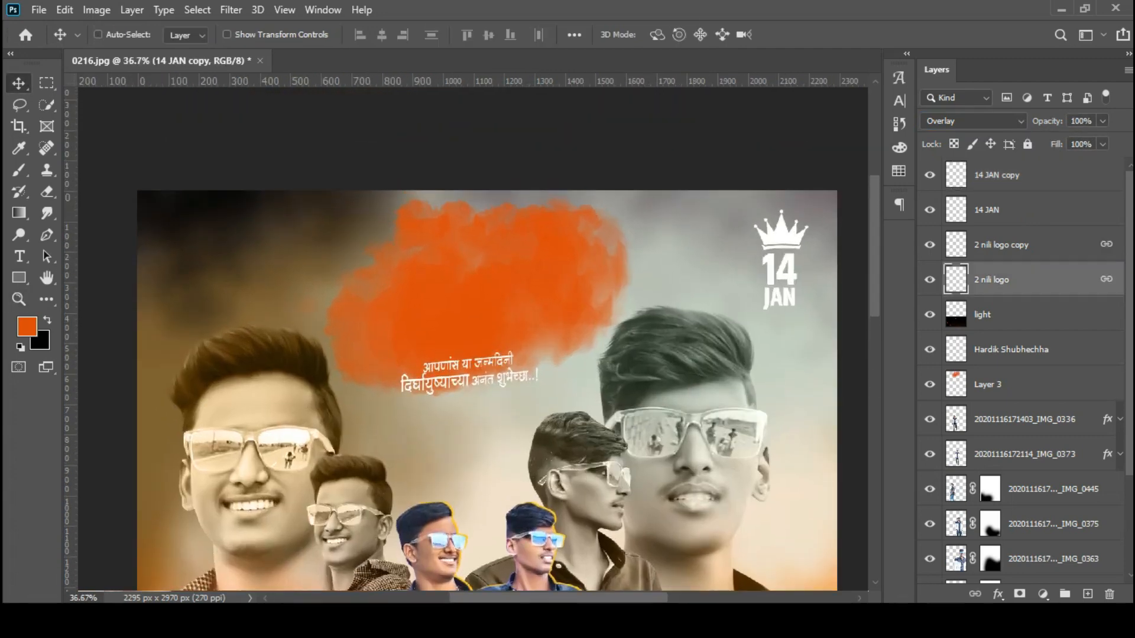
- Move Layer 3 with the orange cloud to the top of the layer stack and place Hardik Shubhechha above it
left_click(992, 315)
left_click_drag(993, 384, 992, 175)
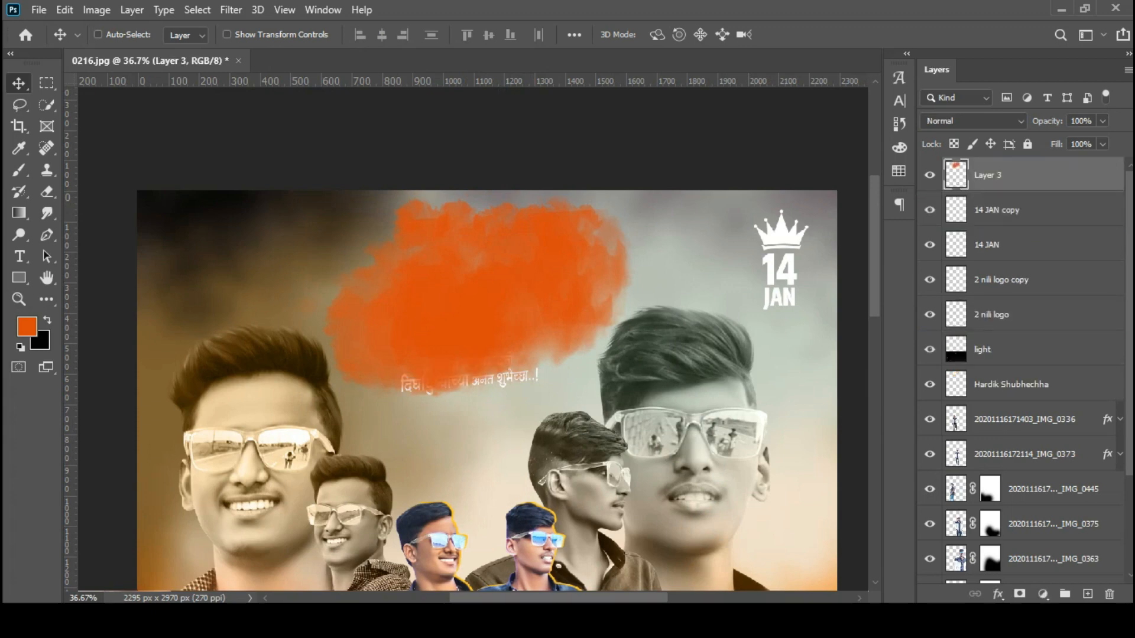
left_click_drag(999, 384, 999, 168)
- Move the Hardik Shubhechha greeting text slightly up so that it sits on the lower part of the orange cloud
left_click(508, 357, "ctrl")
left_click(510, 356, "ctrl")
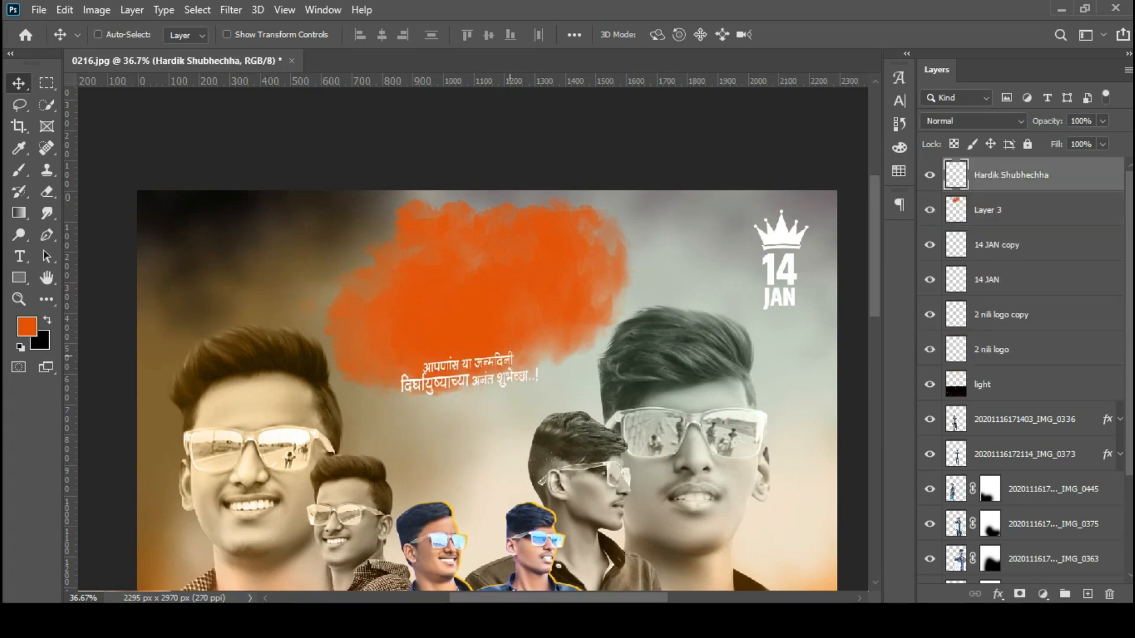
left_click_drag(509, 357, 511, 344)
key("Up")
key("Up")
key("Up")
key("Up")
key("Up")
key("Up")
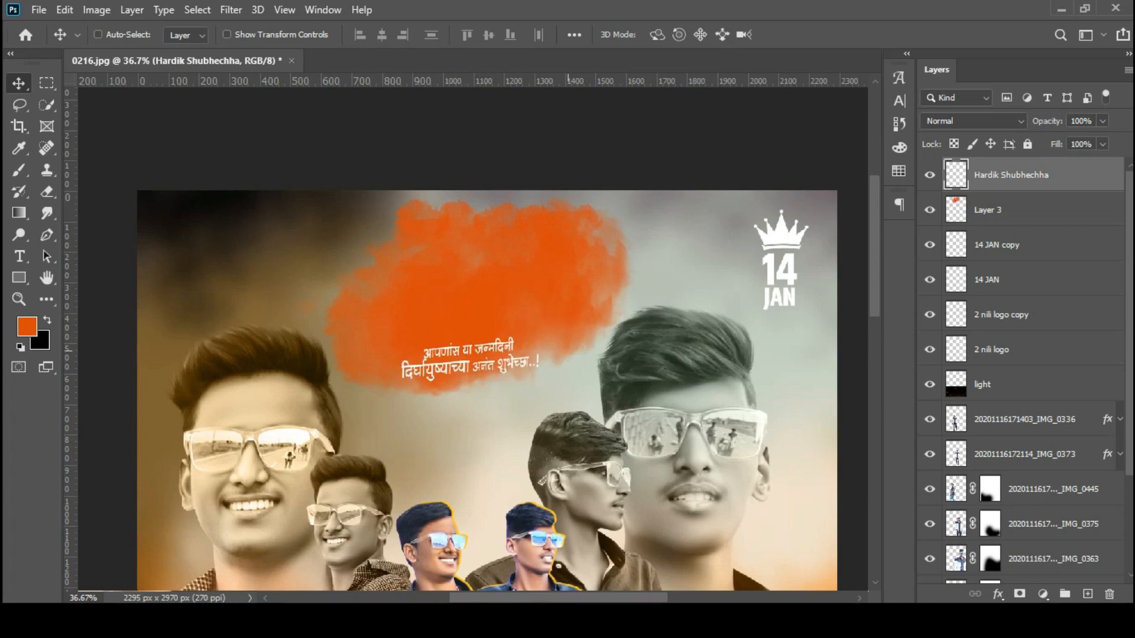
- Choose the DG Hand font in the DG Hand 02 Calligraphy style for new text
key("t")
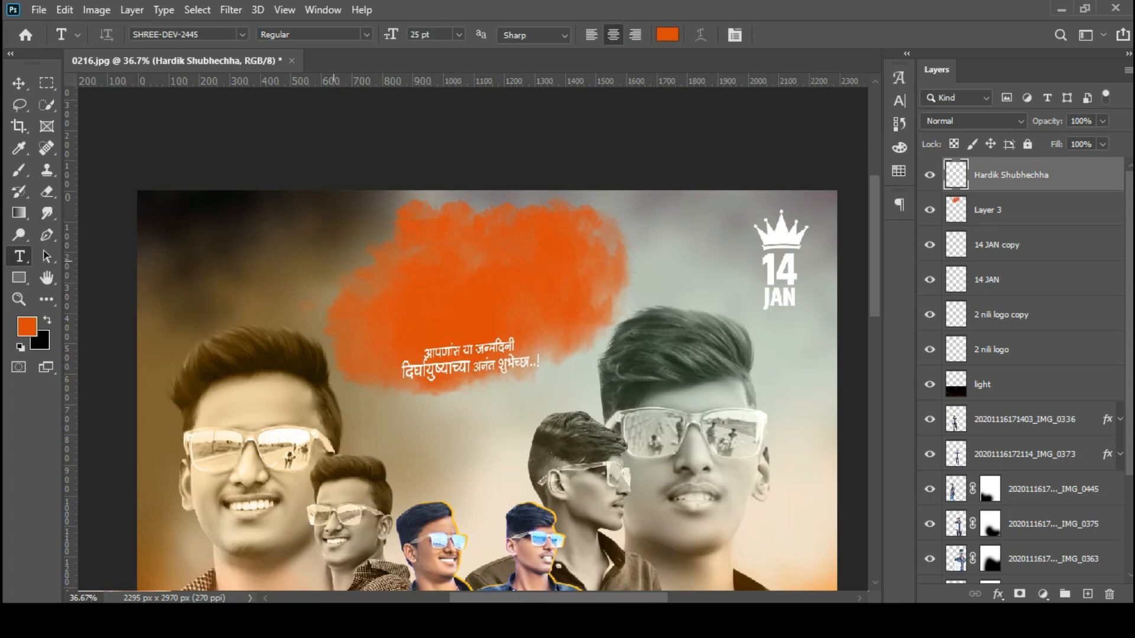
left_click(171, 34)
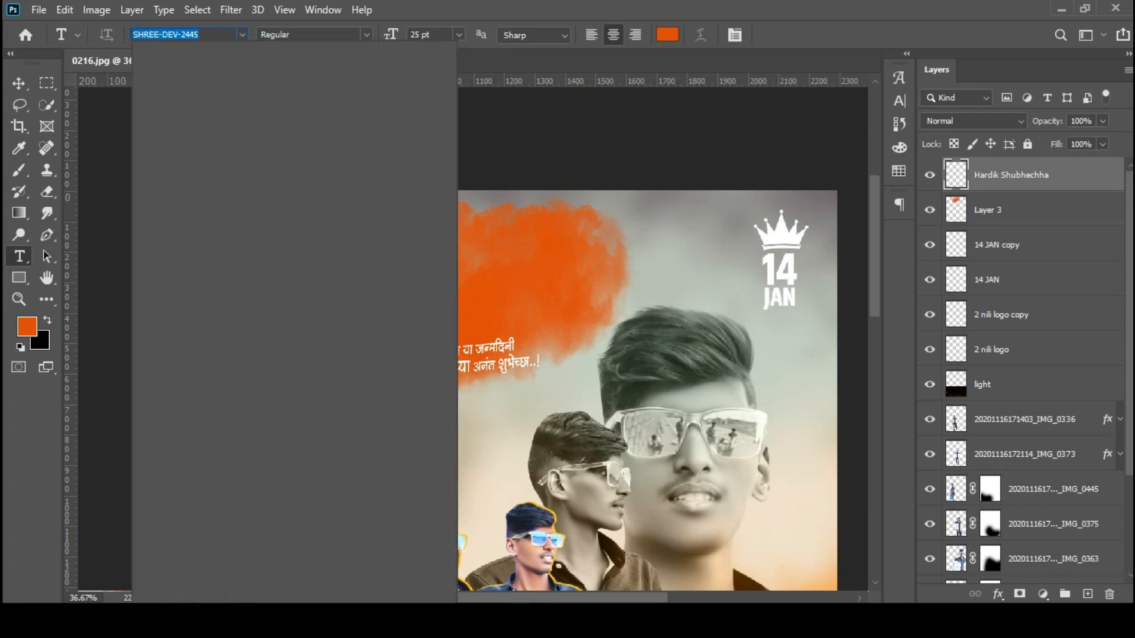
type("h")
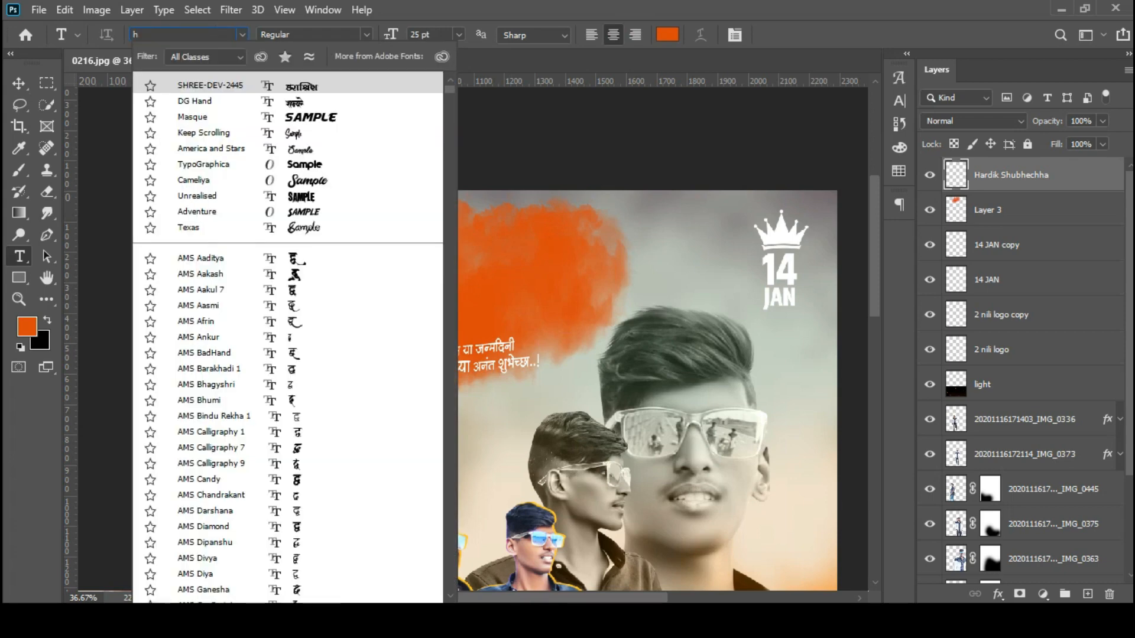
key("BackSpace")
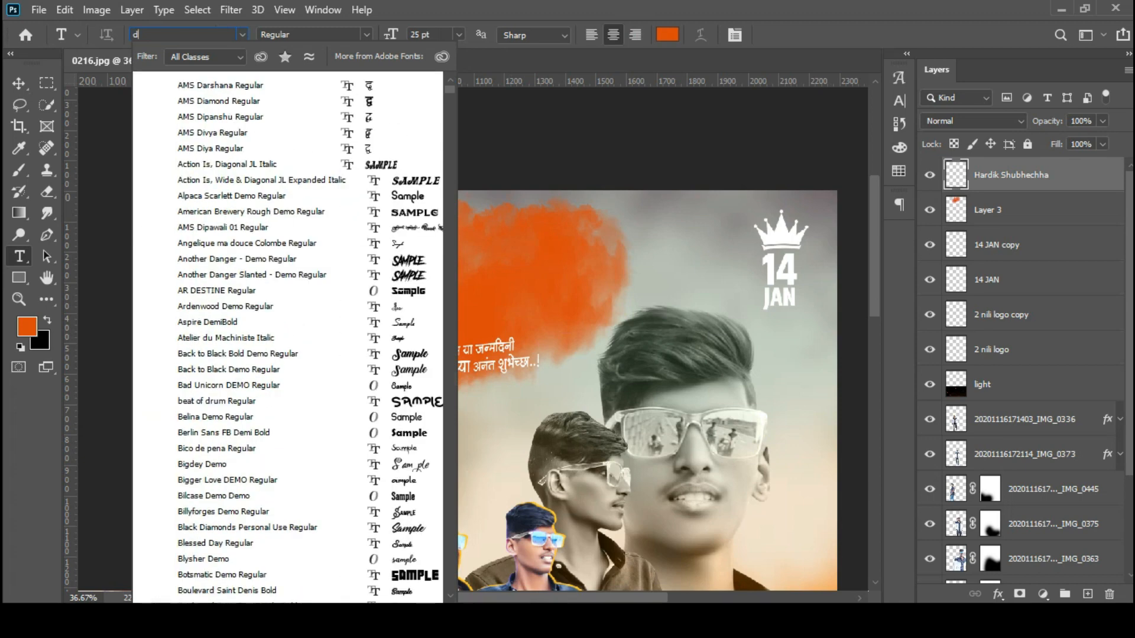
type("dg")
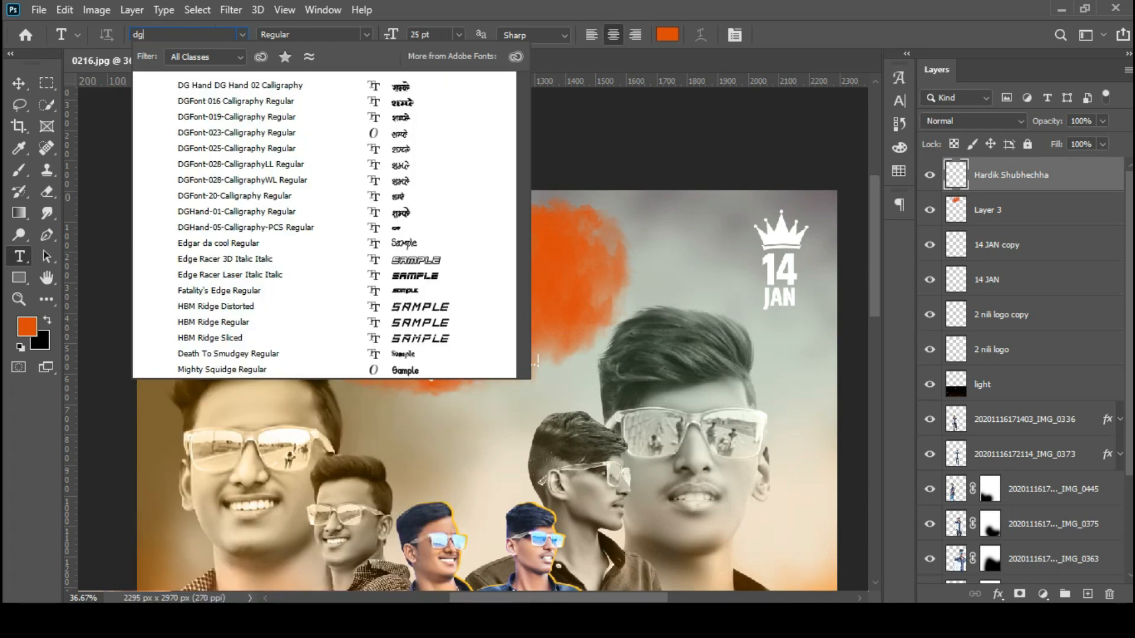
key("Down")
key("Return")
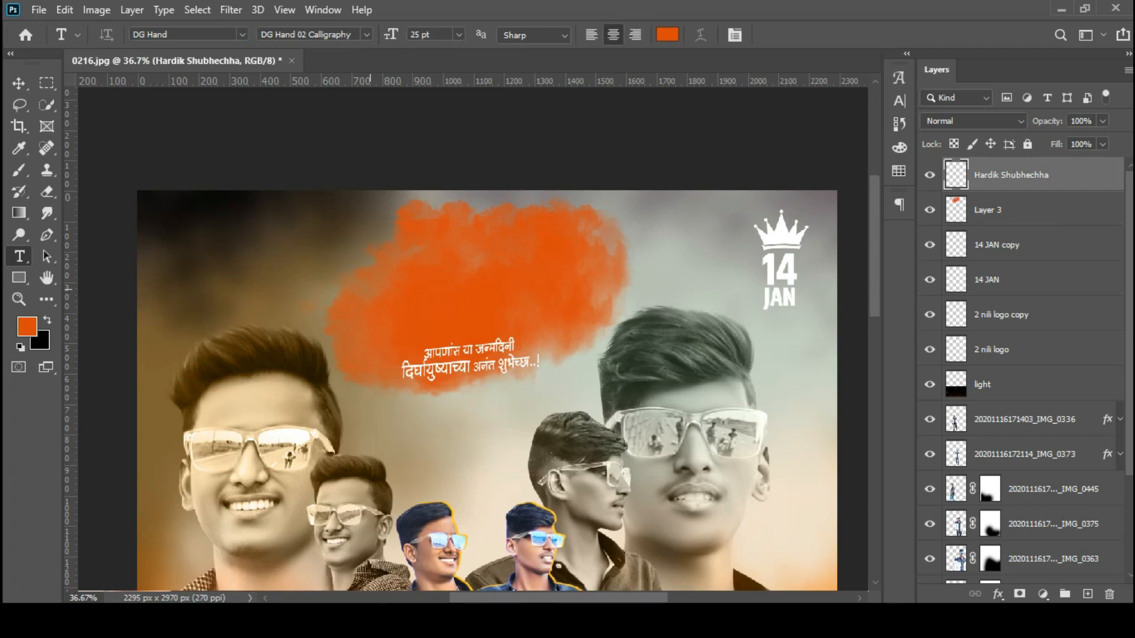
- Start a text layer at the orange cloud's left side and replace the placeholder with the first Devanagari characters
left_click(357, 298)
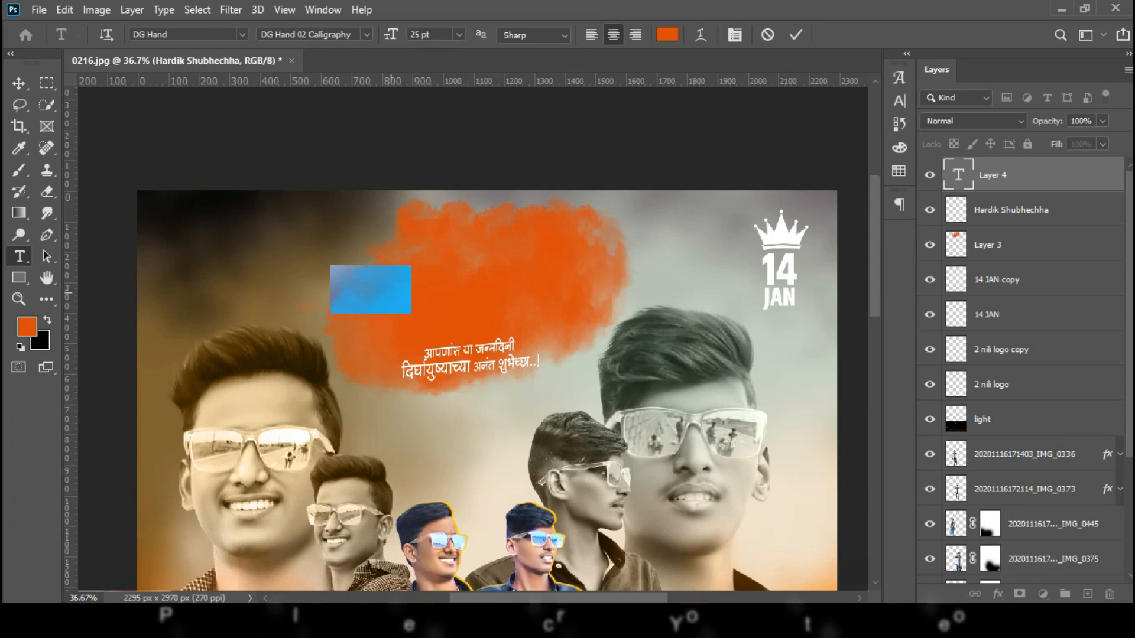
key("BackSpace")
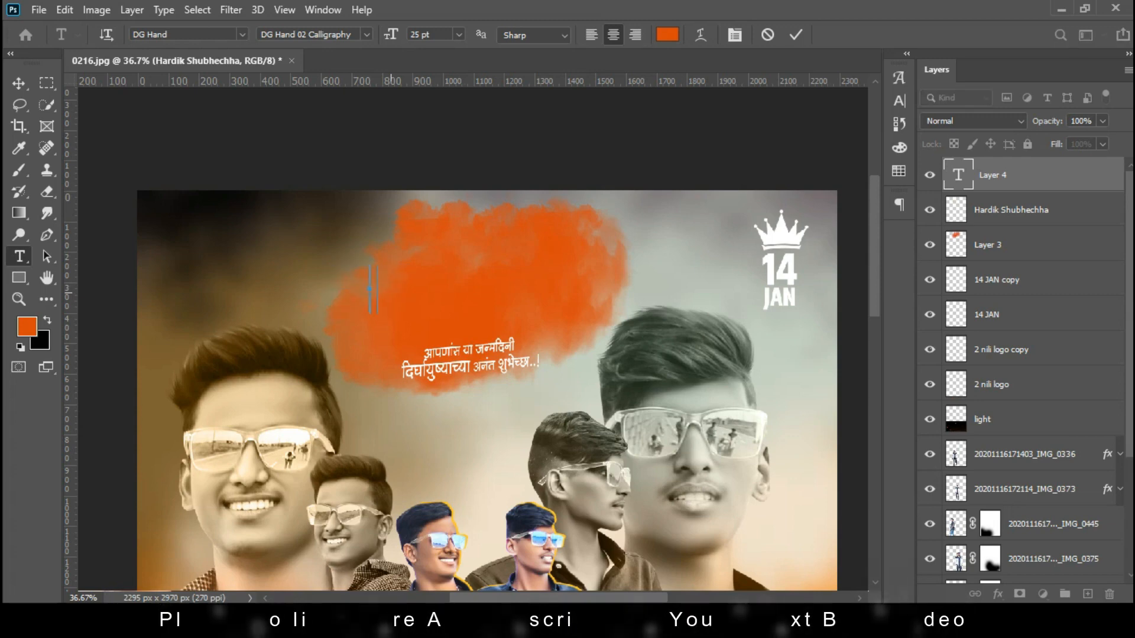
type("ह")
key("BackSpace")
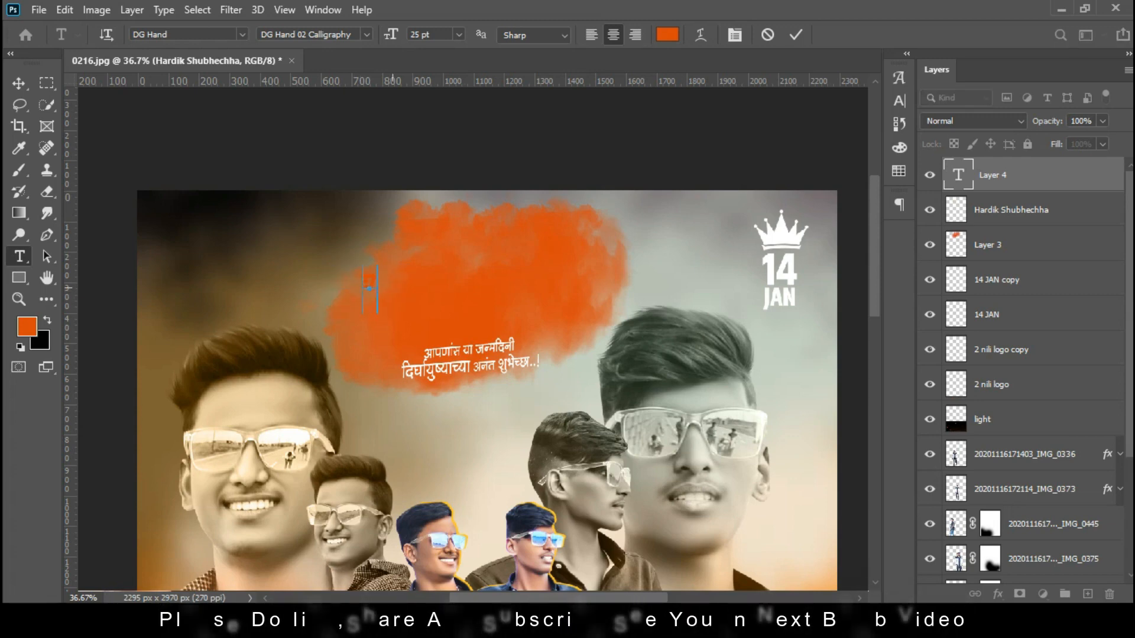
type("णा")
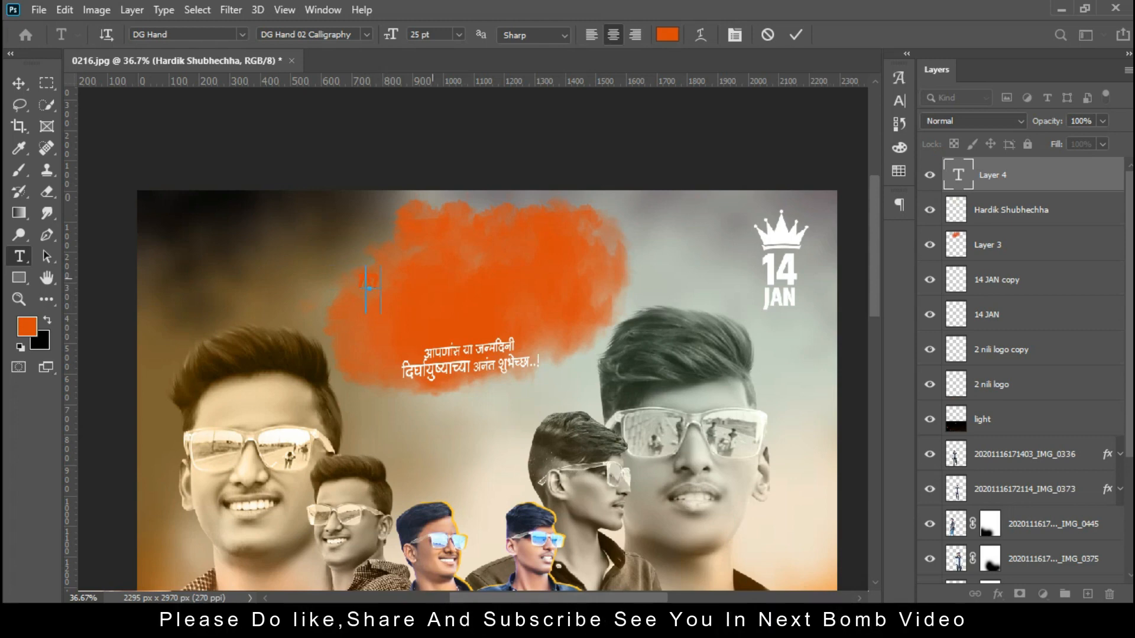
key("ctrl+a")
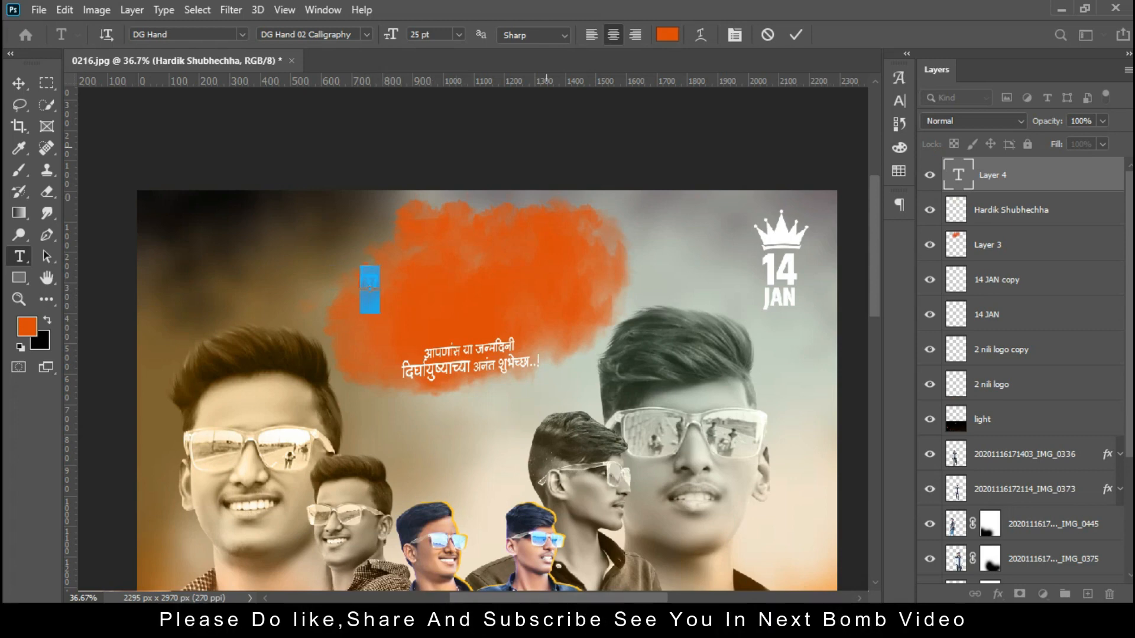
left_click(381, 289)
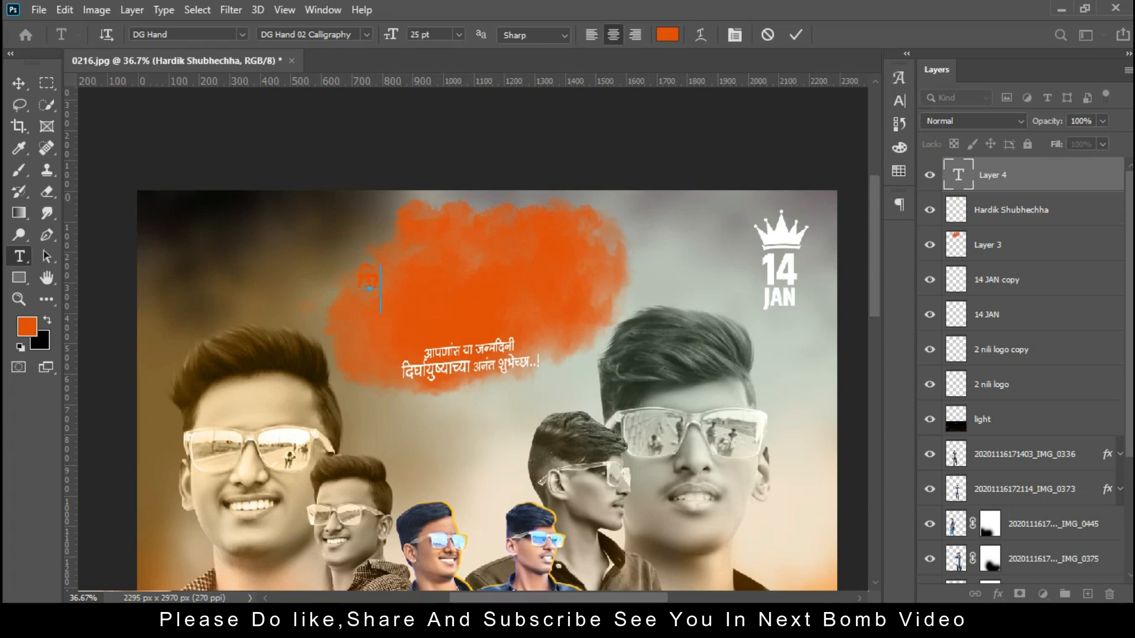
- Set the text colour to white and complete the birthday person's first name in Devanagari
left_click(667, 34)
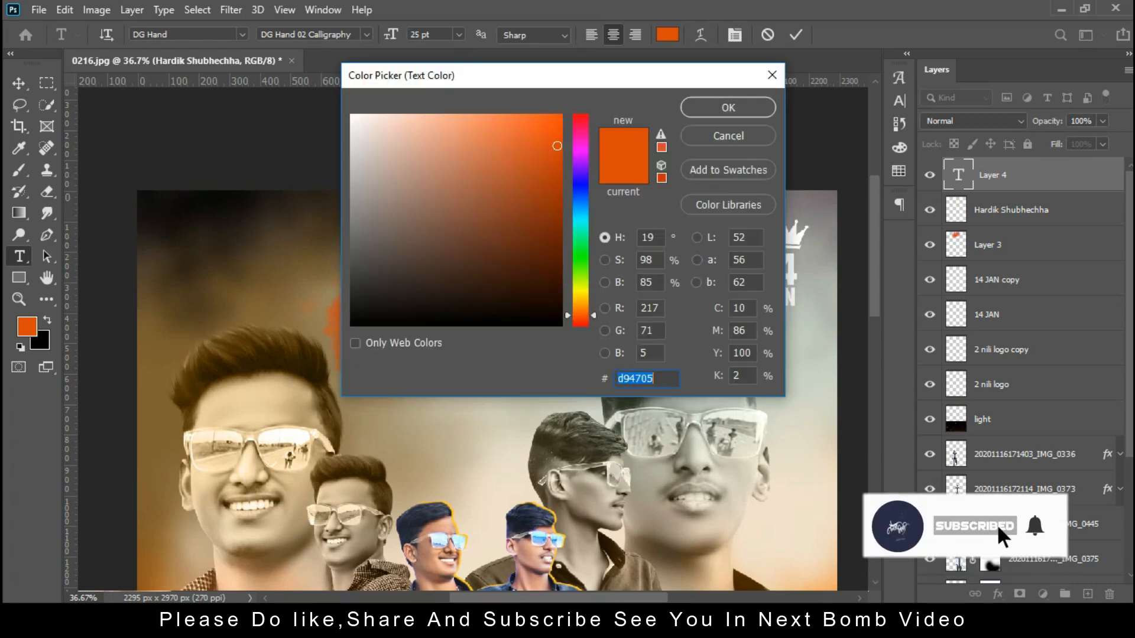
left_click(468, 172)
type("ffffff")
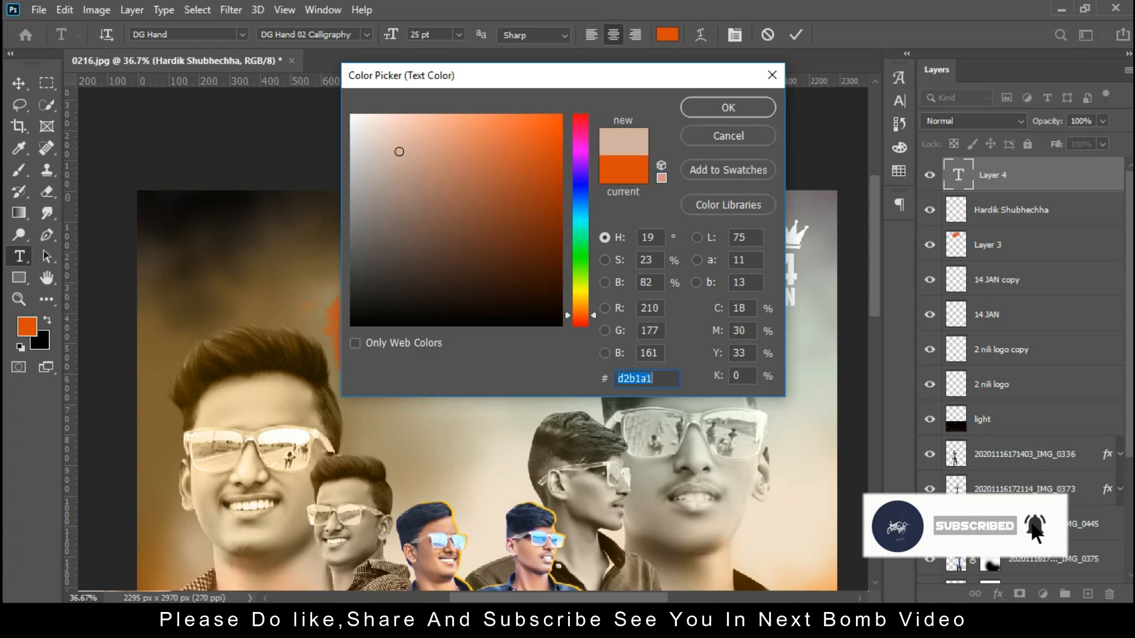
key("Return")
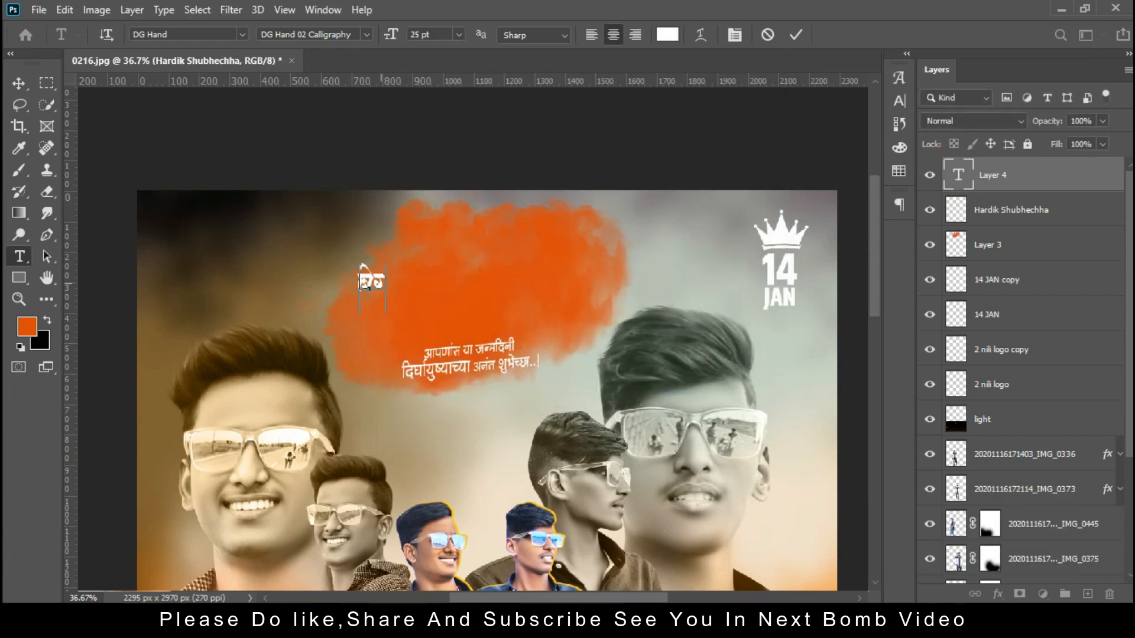
type("शिव्ाज")
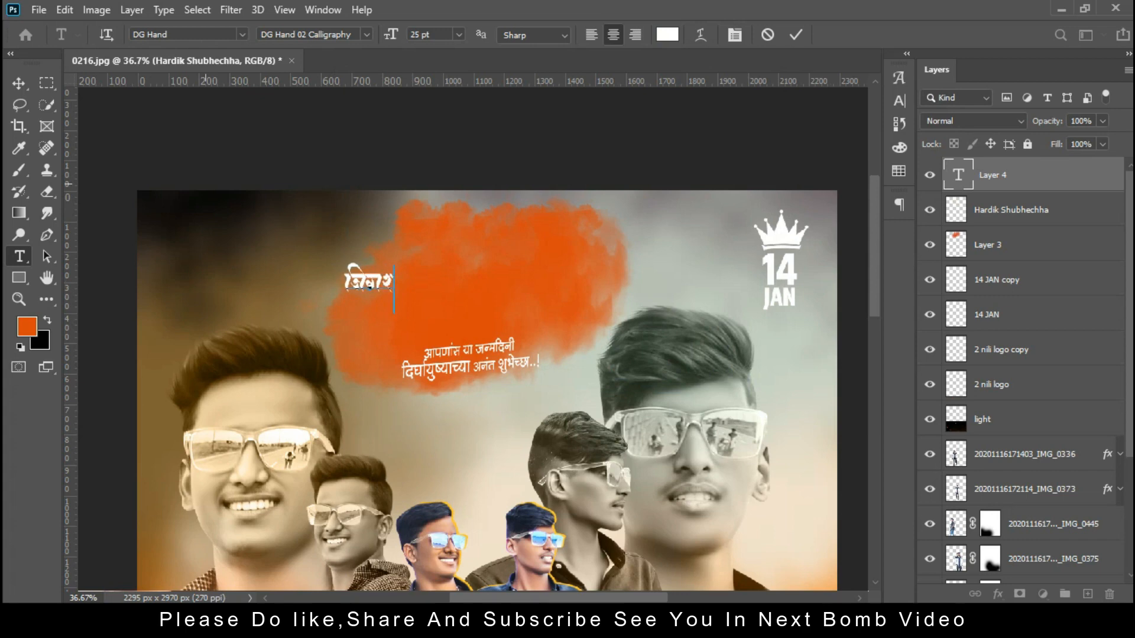
left_click(19, 83)
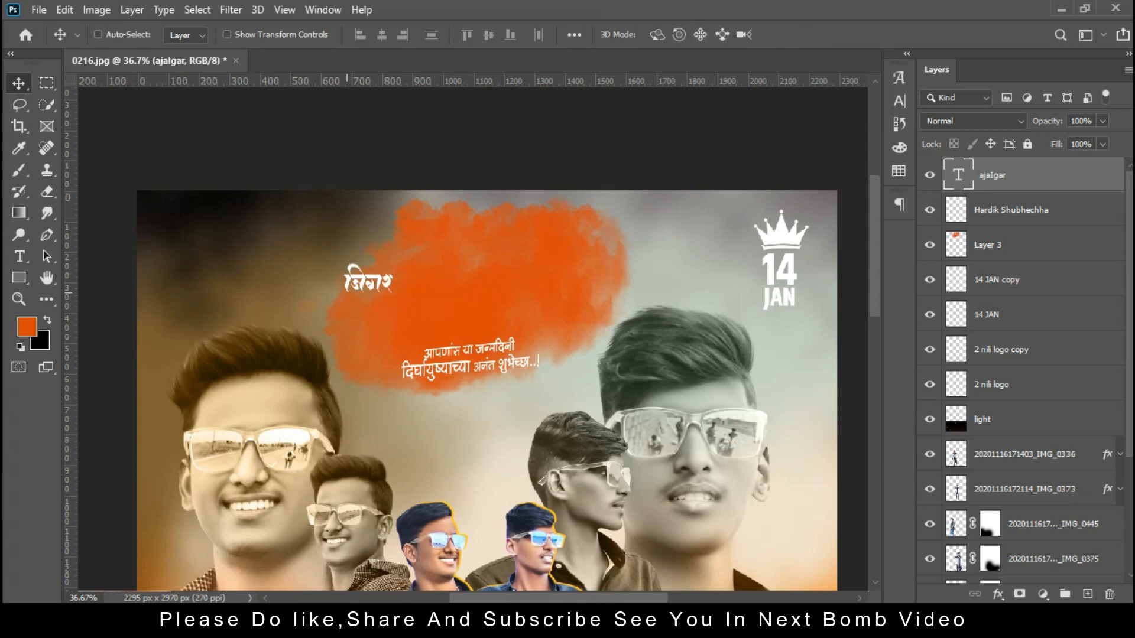
- Enlarge the name text to span most of the orange cloud and place it above the greeting text
key("ctrl+t")
left_click_drag(394, 313, 461, 380)
key("Return")
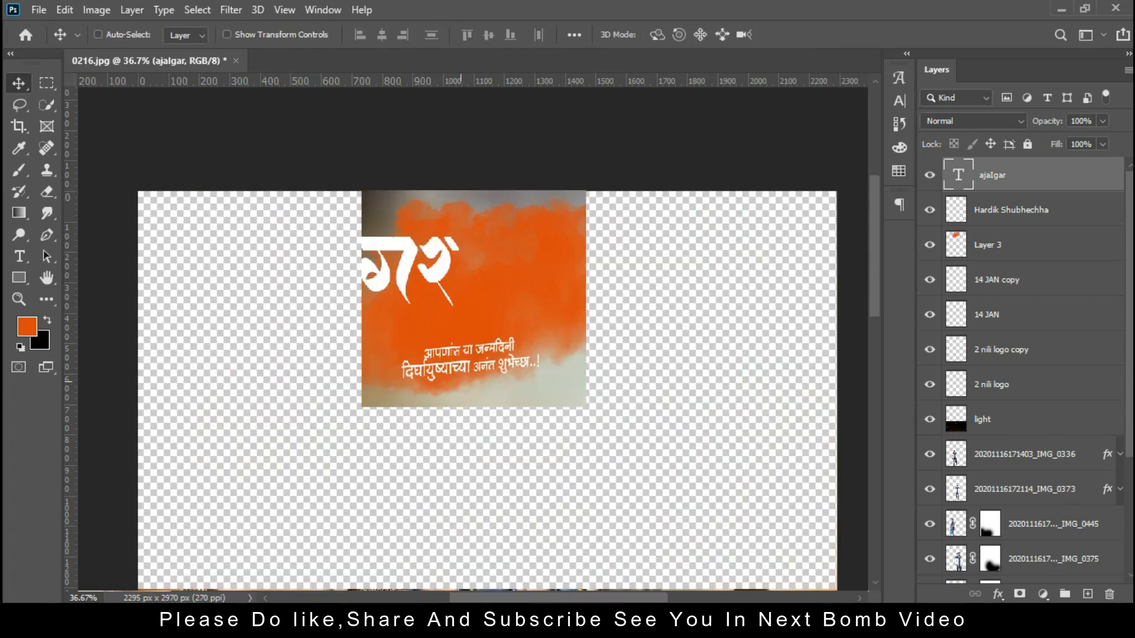
left_click_drag(452, 256, 527, 278)
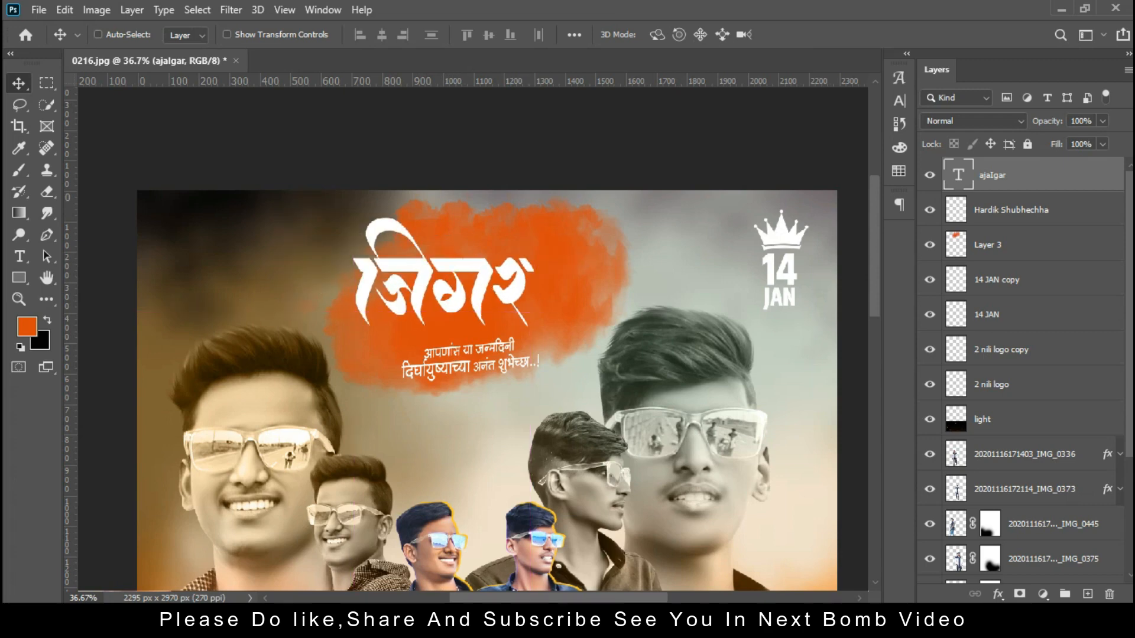
- Apply the first saved orange gradient layer style to the Devanagari name text
right_click(1006, 175)
left_click(847, 24)
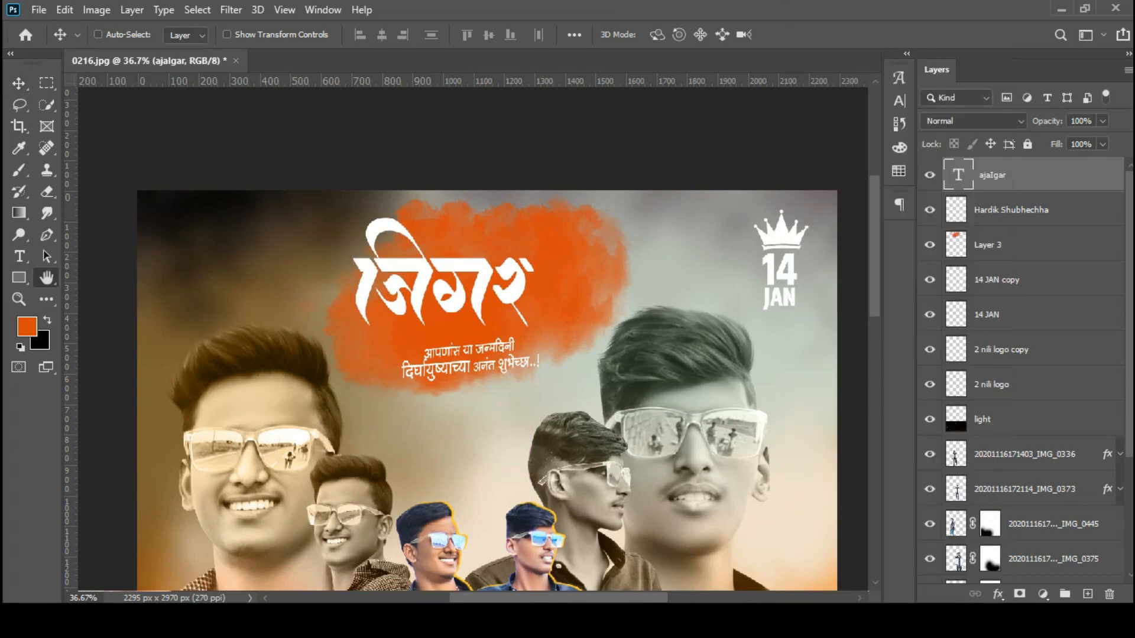
left_click(505, 108)
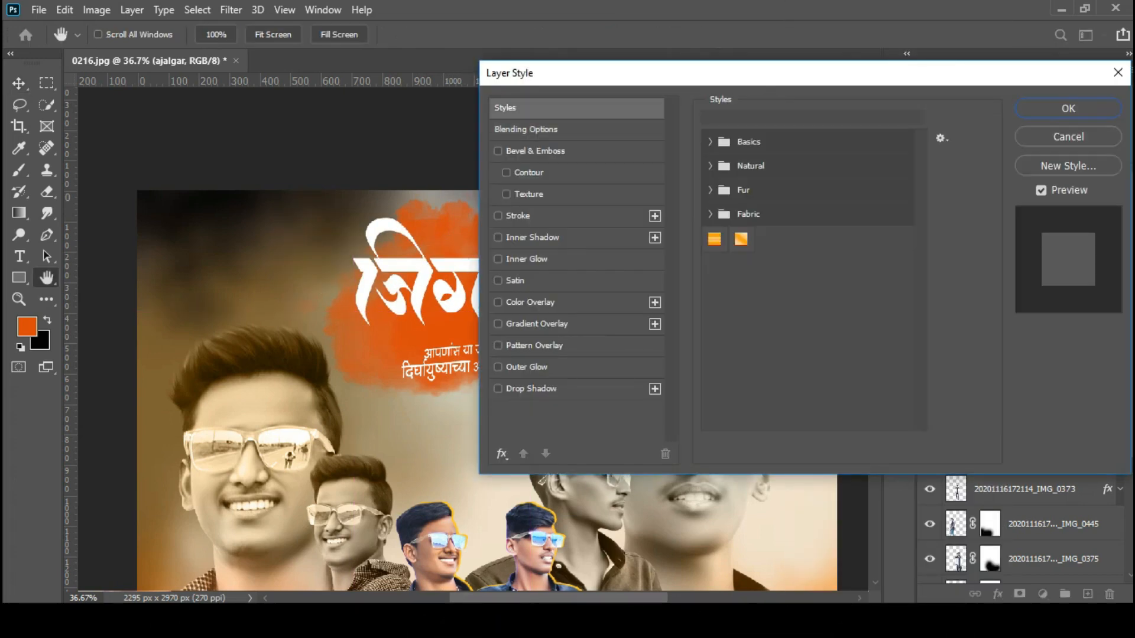
left_click(714, 240)
key("Return")
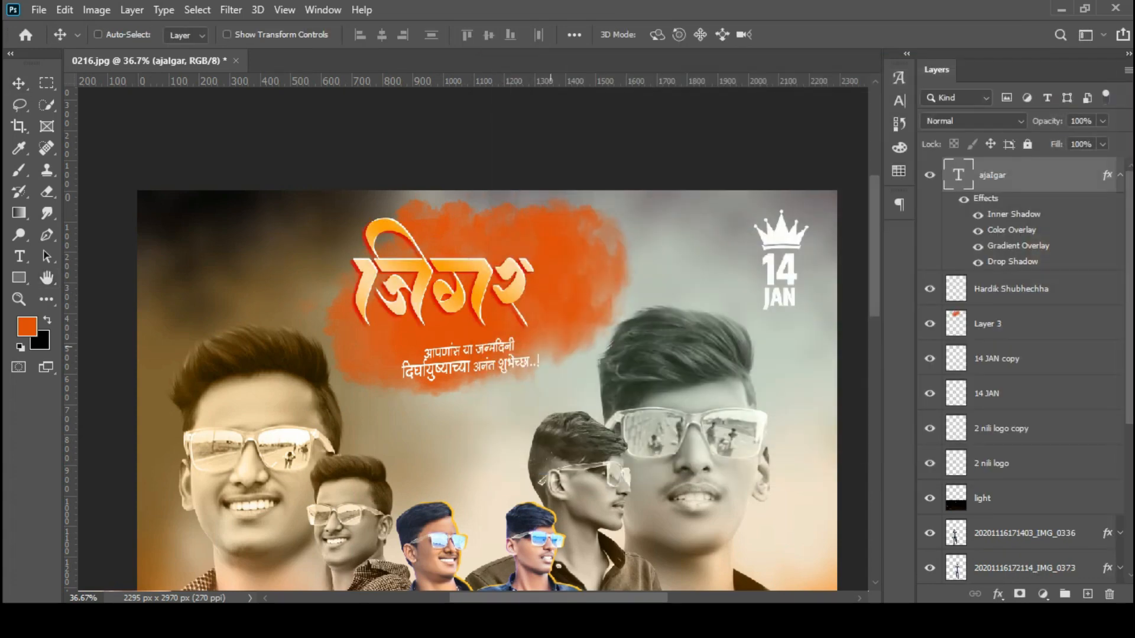
- Scale the name text up to about 120% over the orange cloud
key("ctrl+t")
left_click_drag(533, 401, 553, 419)
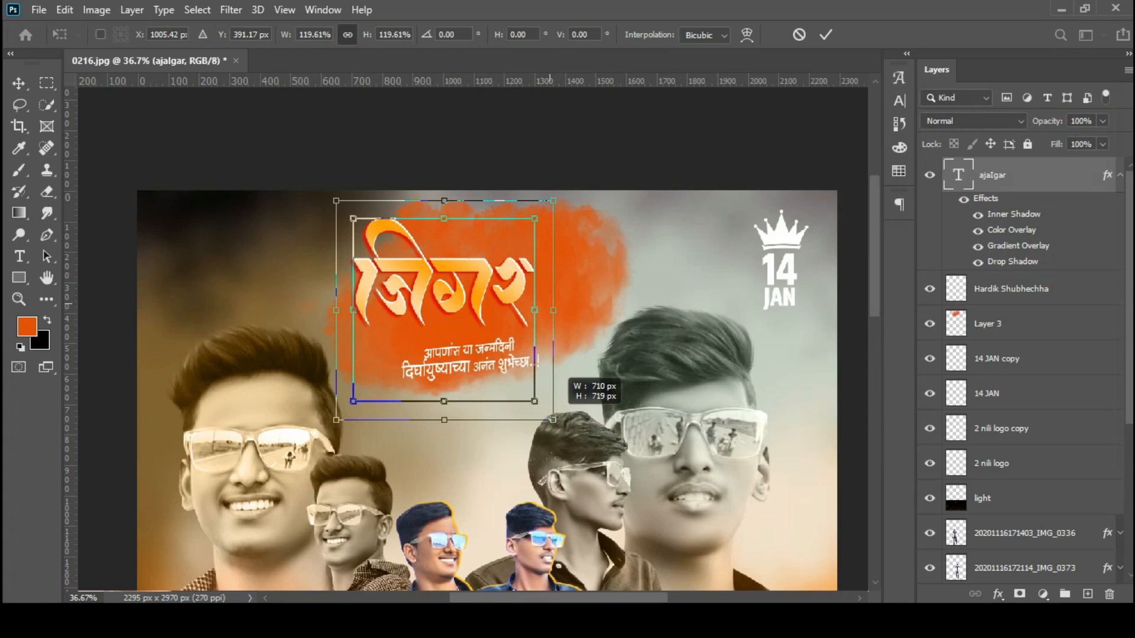
key("Return")
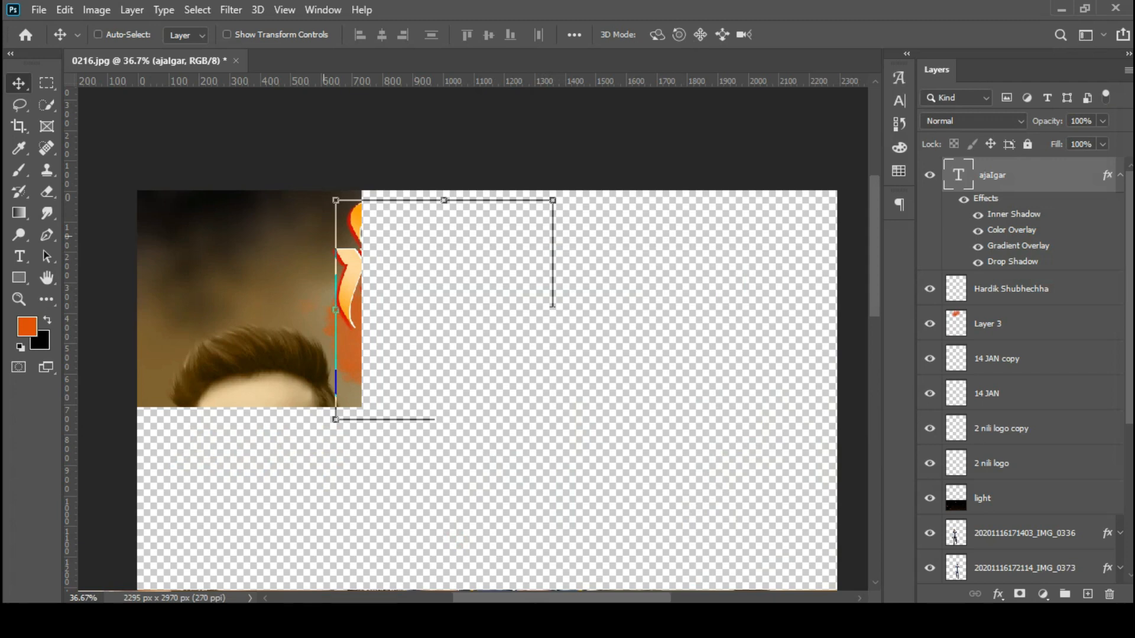
- Skew the name text by about 10° so it rises towards its end, and centre it over the orange cloud
key("ctrl+t")
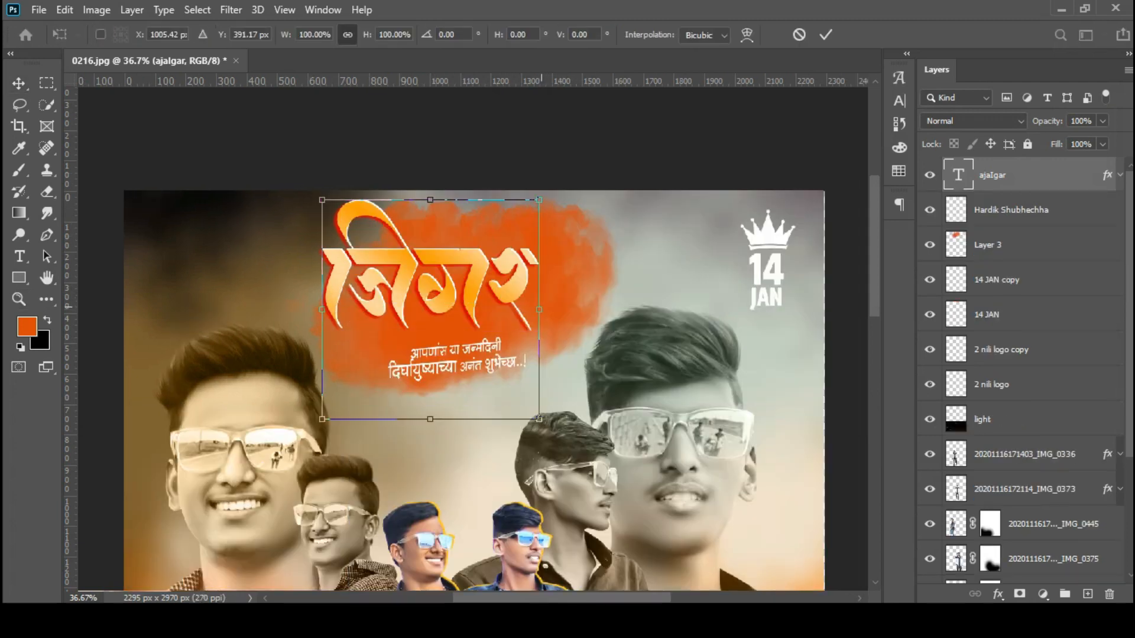
left_click_drag(539, 309, 539, 297)
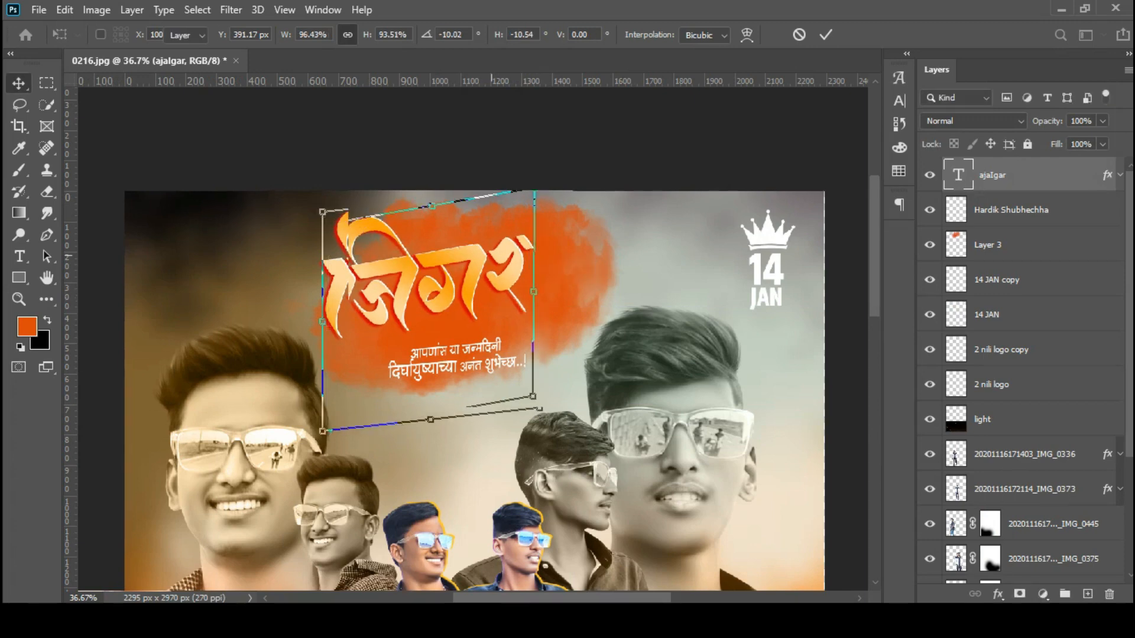
key("Return")
key("ctrl+z")
- Enlarge the slanted name text to about 106% and nudge it slightly down above the greeting
key("ctrl+t")
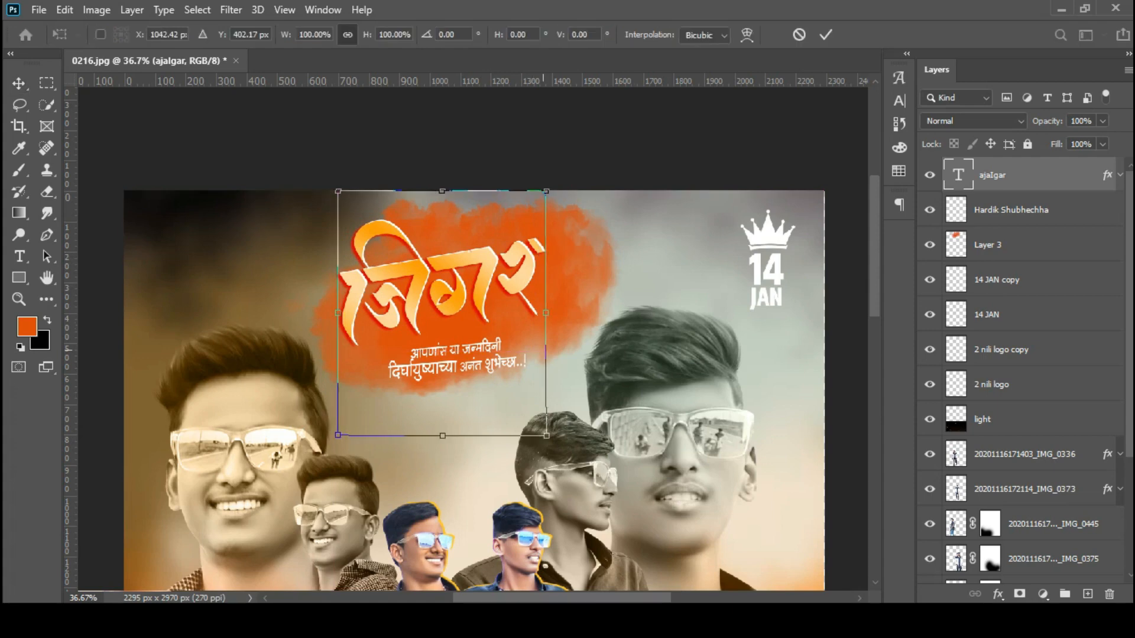
left_click_drag(547, 436, 556, 438)
key("Return")
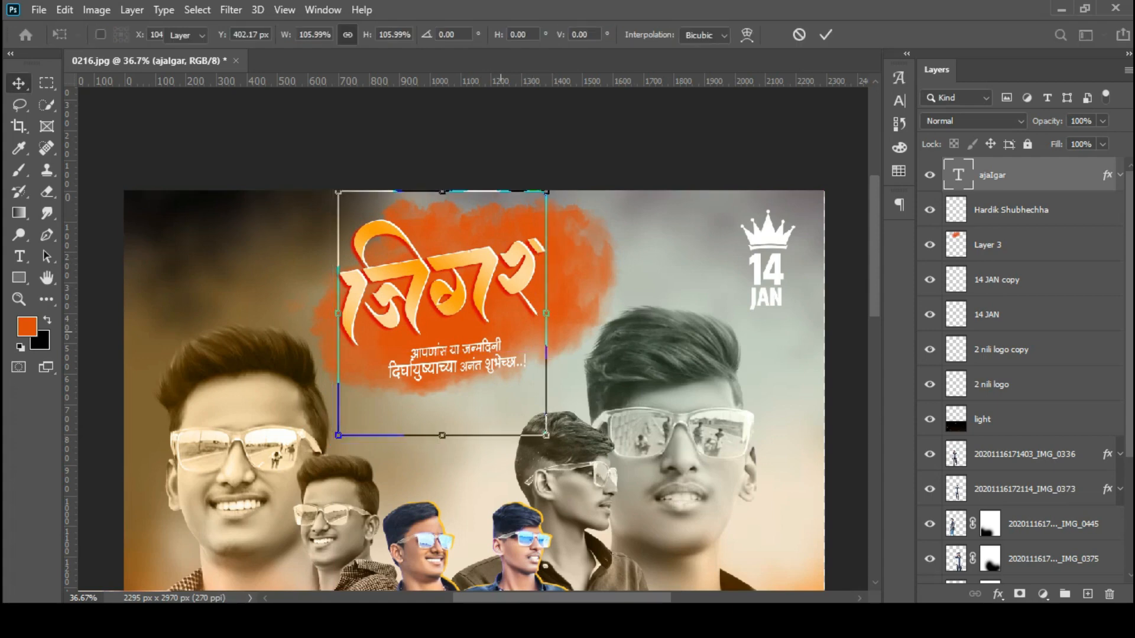
key("Down")
key("Down")
key("Down")
key("Down")
key("Down")
- Shrink the orange cloud on Layer 3 slightly so it fits more tightly around the name
left_click(988, 245)
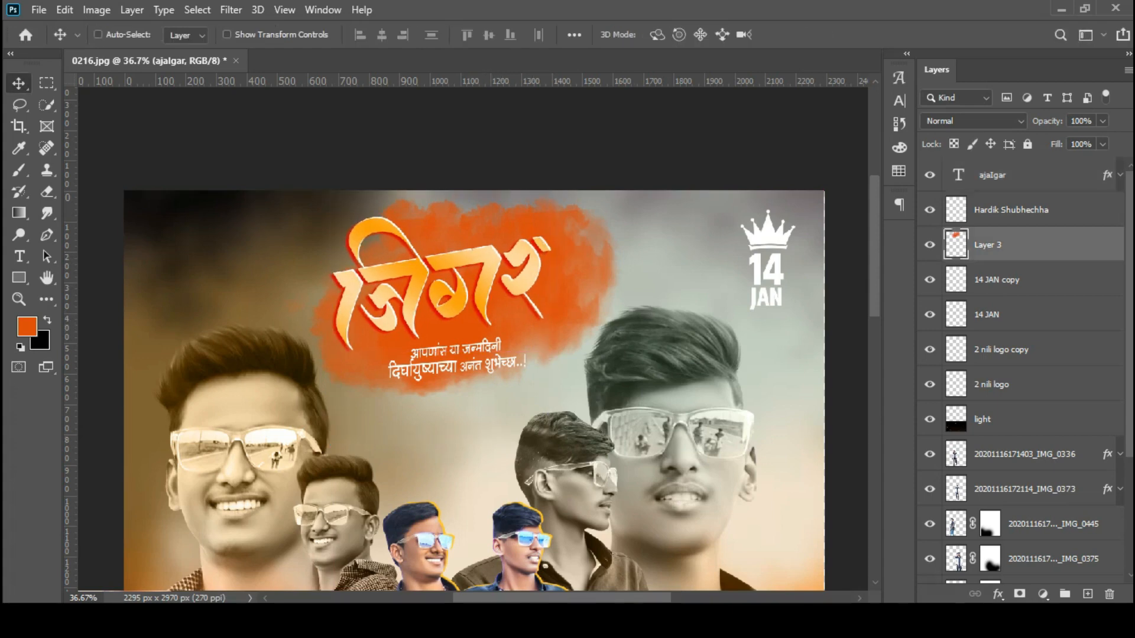
key("ctrl+t")
left_click_drag(633, 193, 609, 208)
left_click(825, 35)
- Nudge the greeting text on the Hardik Shubhechha layer slightly up towards the name
left_click(1010, 210)
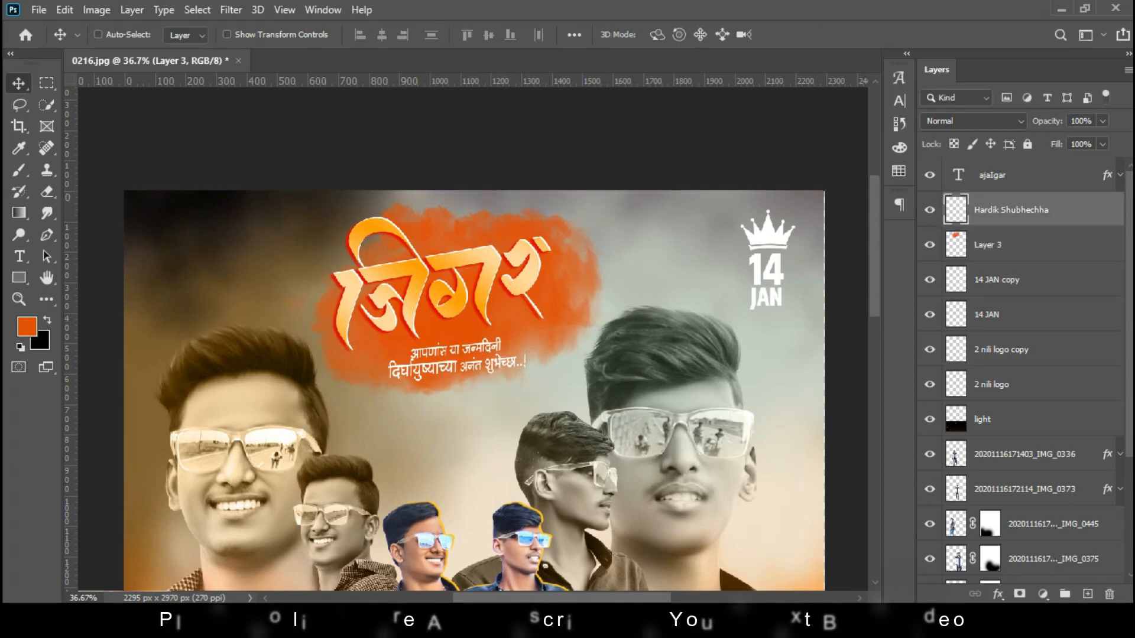
key("Up")
key("Up")
key("Up")
- Add a new layer above the name text and fill it with the merged poster using Apply Image
key("z")
right_click(451, 244)
left_click(498, 253)
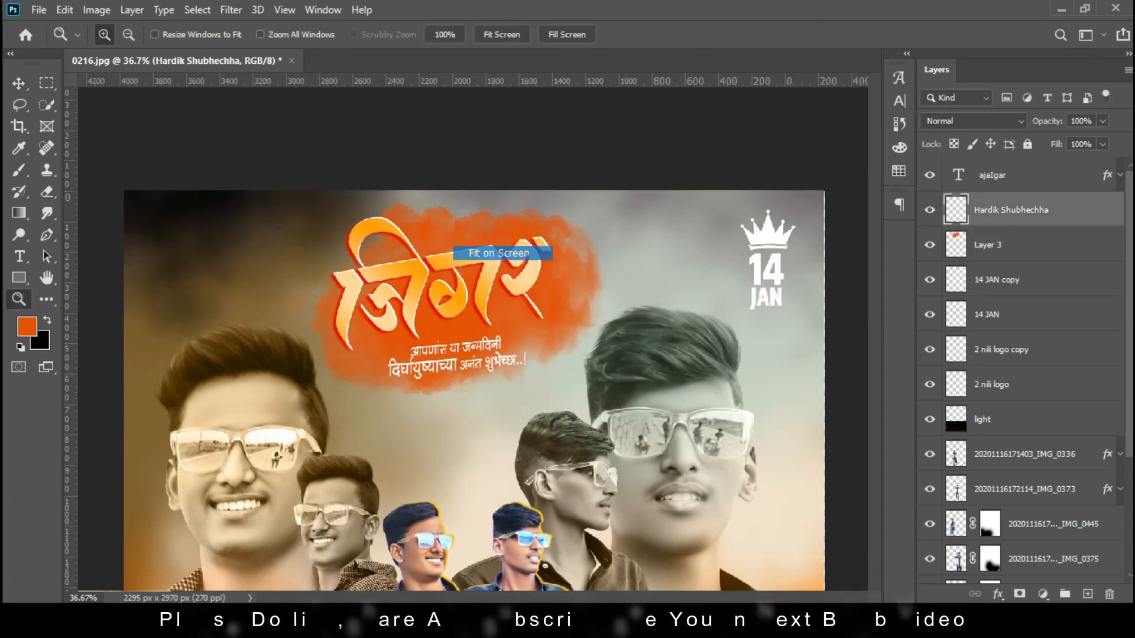
key("v")
left_click(1010, 175)
left_click(1087, 594)
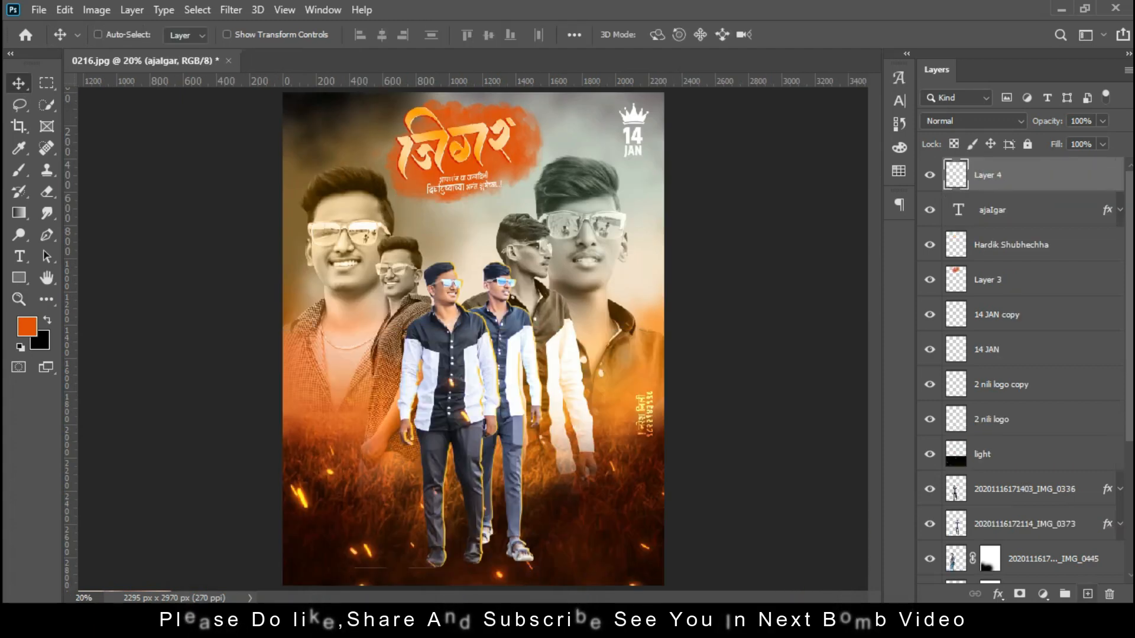
left_click(97, 10)
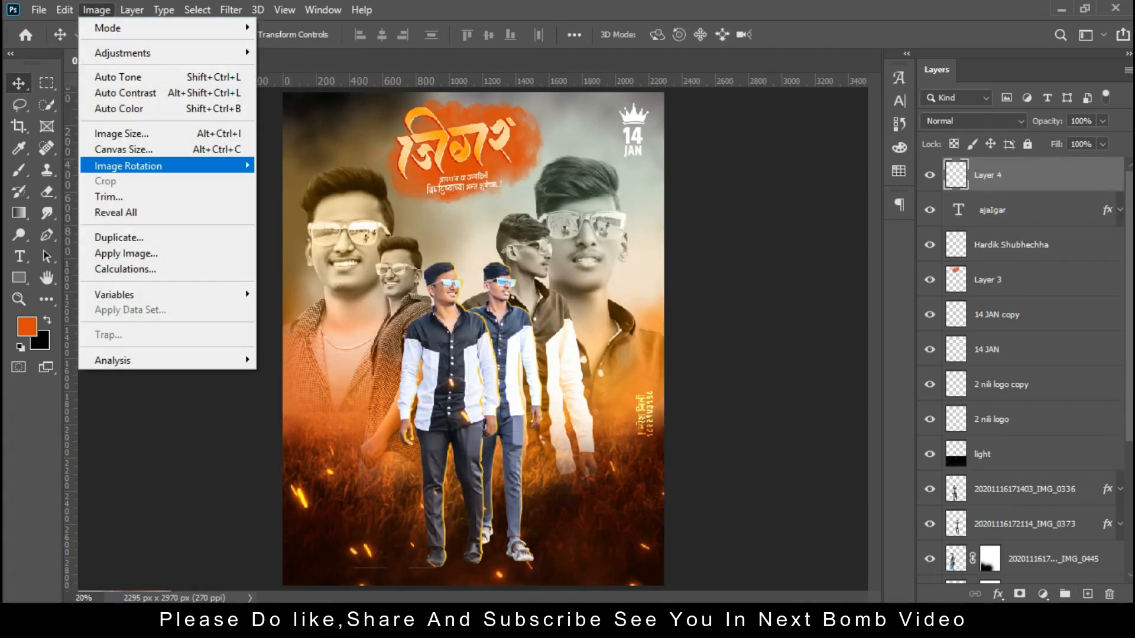
left_click(126, 254)
key("Return")
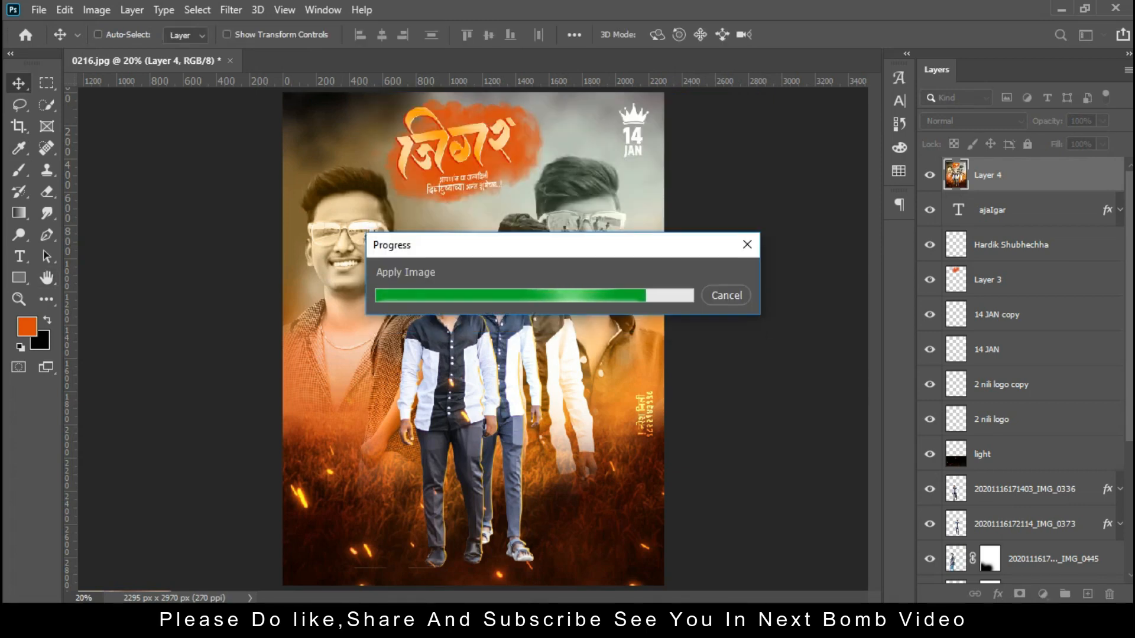
- Grade the merged layer in the Camera Raw filter with highlights +27, shadows -53, whites -5, blacks -36, clarity +42 and raised vibrance
left_click(231, 10)
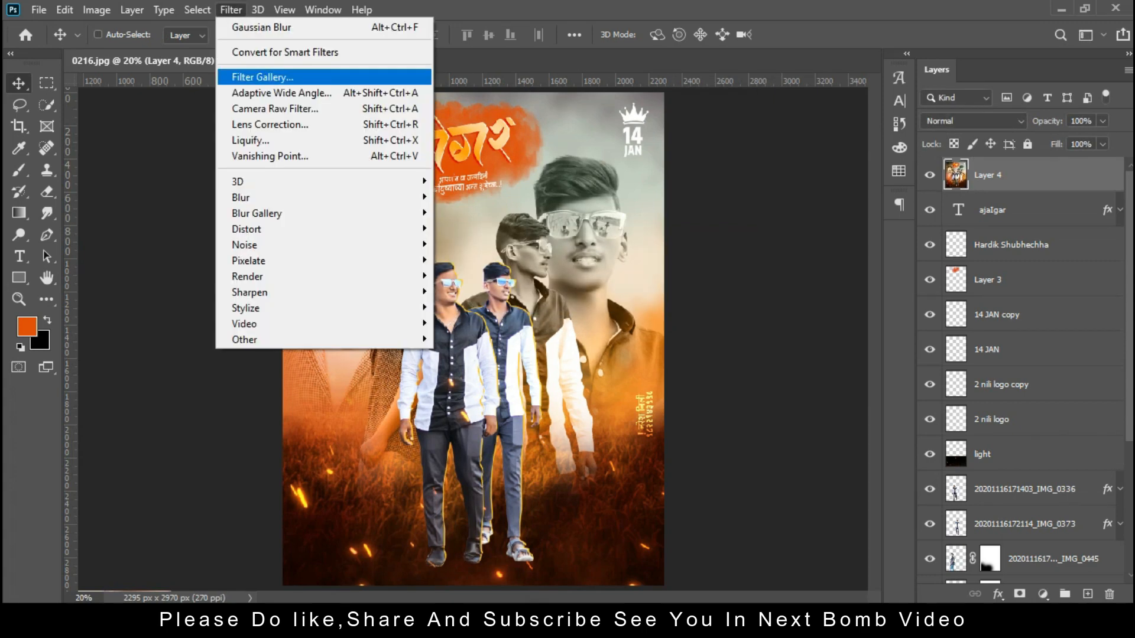
left_click(276, 109)
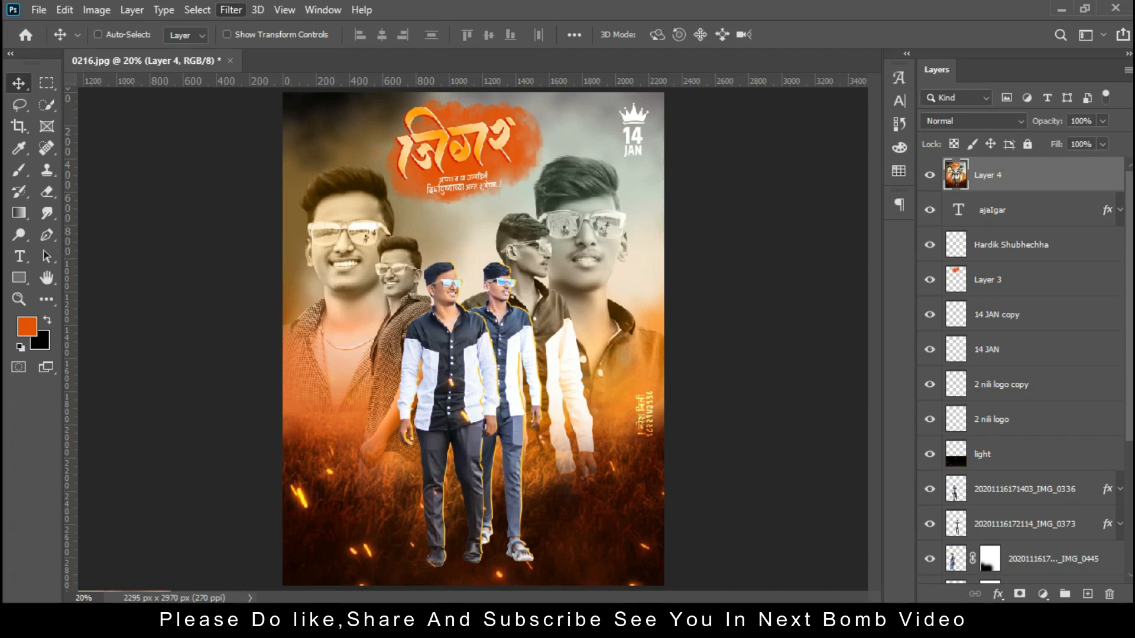
key("ctrl+shift+a")
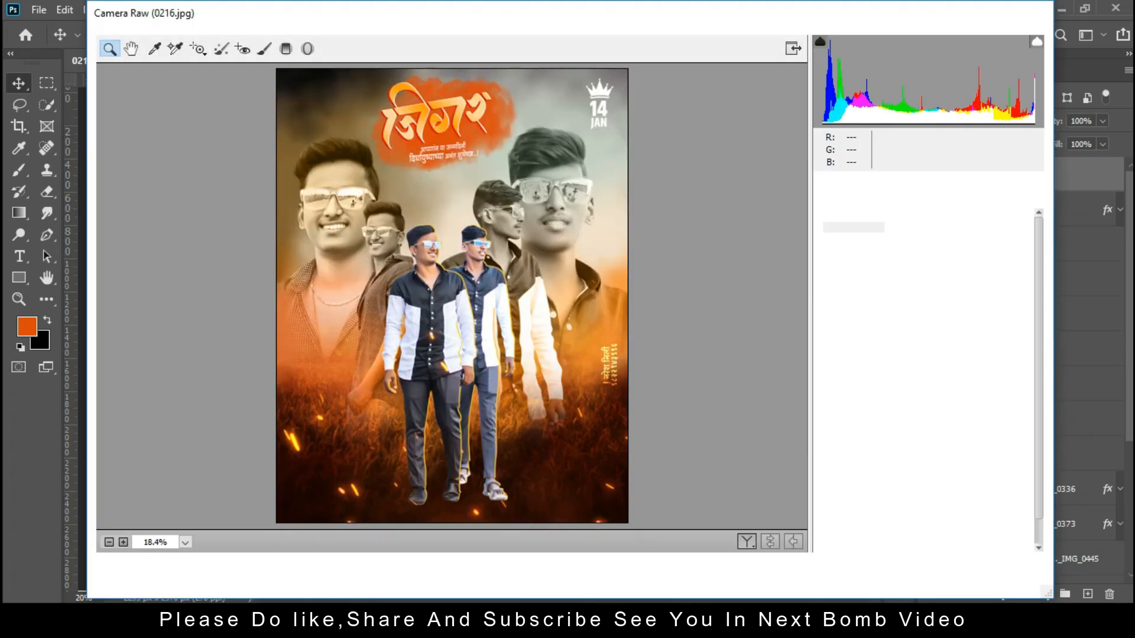
left_click_drag(931, 483, 964, 483)
left_click_drag(923, 443, 870, 392)
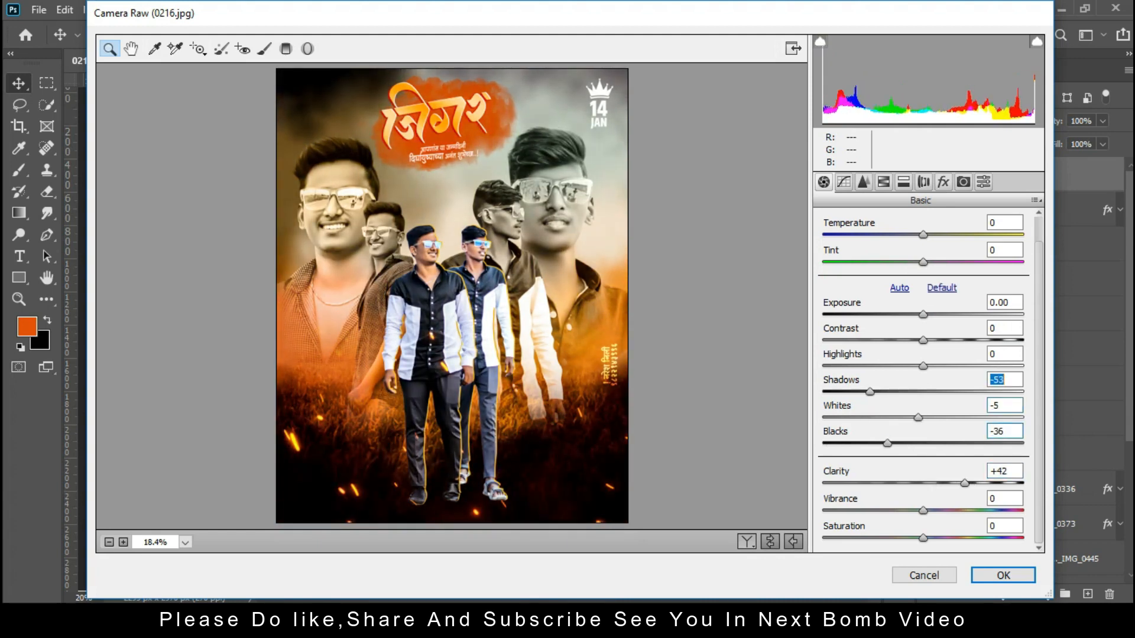
left_click(923, 340)
left_click_drag(923, 365, 950, 366)
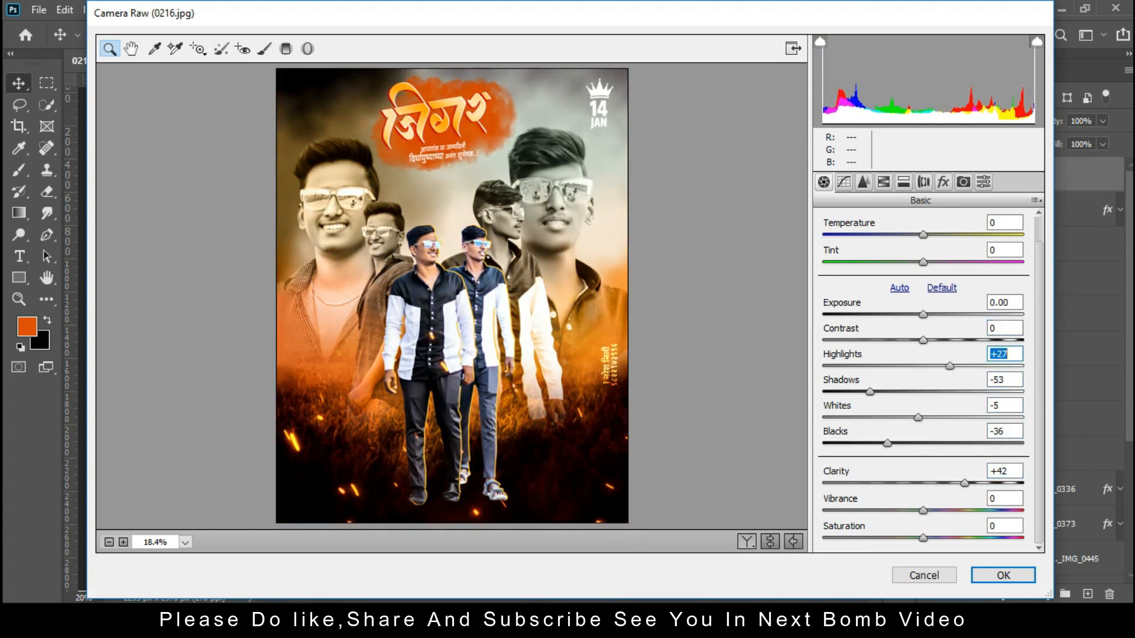
left_click_drag(923, 510, 965, 511)
- Calibrate the primaries to red hue +13 and saturation +15, green hue +3 and saturation +10, and blue hue +10
left_click(963, 182)
mouse_move(928, 341)
left_mouse_down()
mouse_move(953, 340)
mouse_move(942, 340)
left_mouse_up()
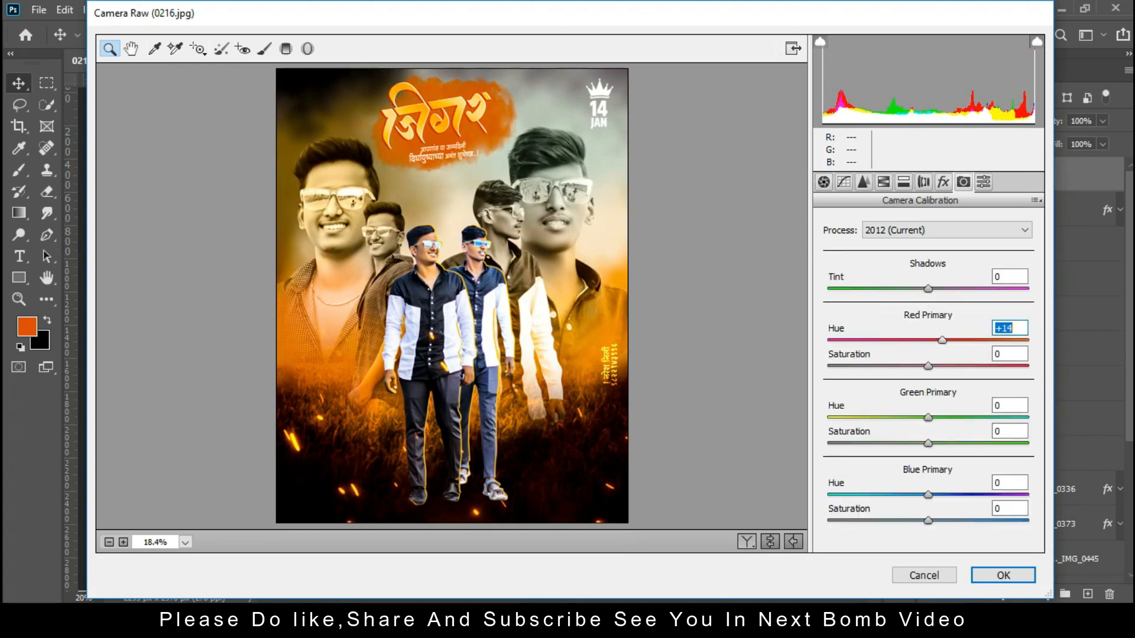
left_click_drag(1001, 367, 943, 366)
left_click_drag(928, 418, 938, 443)
mouse_move(928, 495)
left_mouse_down()
mouse_move(881, 495)
mouse_move(937, 495)
mouse_move(934, 485)
left_mouse_up()
- Set the blue primary's hue to -3 and saturation to -2 in the camera calibration
left_click(843, 182)
scroll(923, 496, "down", 2)
left_click(963, 182)
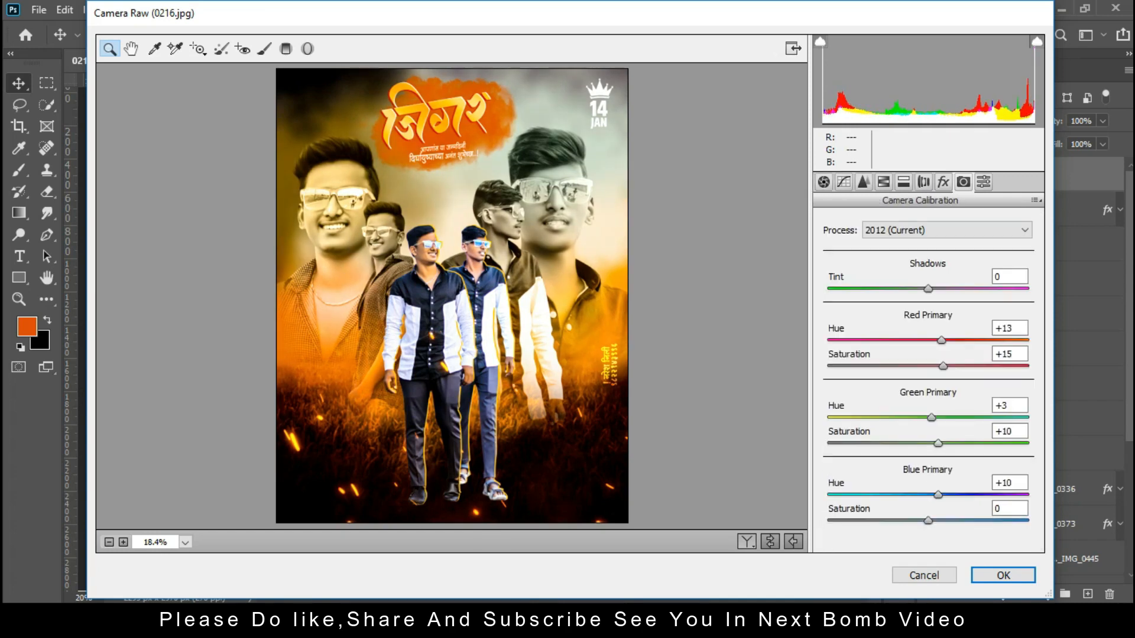
key("Tab")
key("Down")
key("Down")
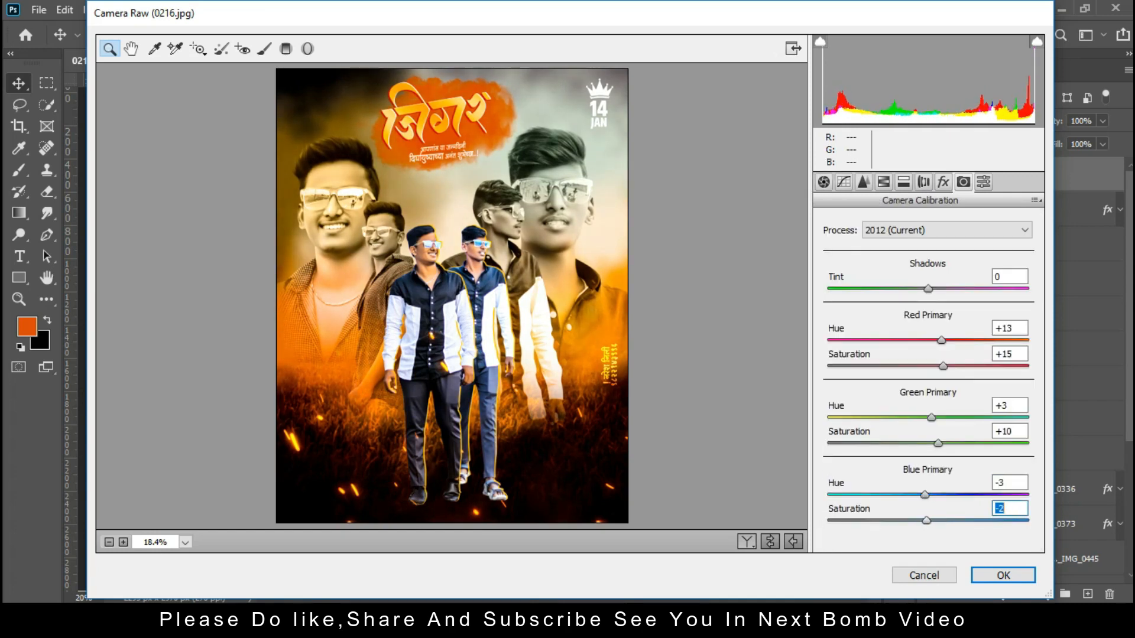
- Finish the Camera Raw grade with more luminance noise reduction and a slight tone curve tweak, and set the merged layer's opacity to 91%
left_click(864, 181)
scroll(923, 348, "down", 3)
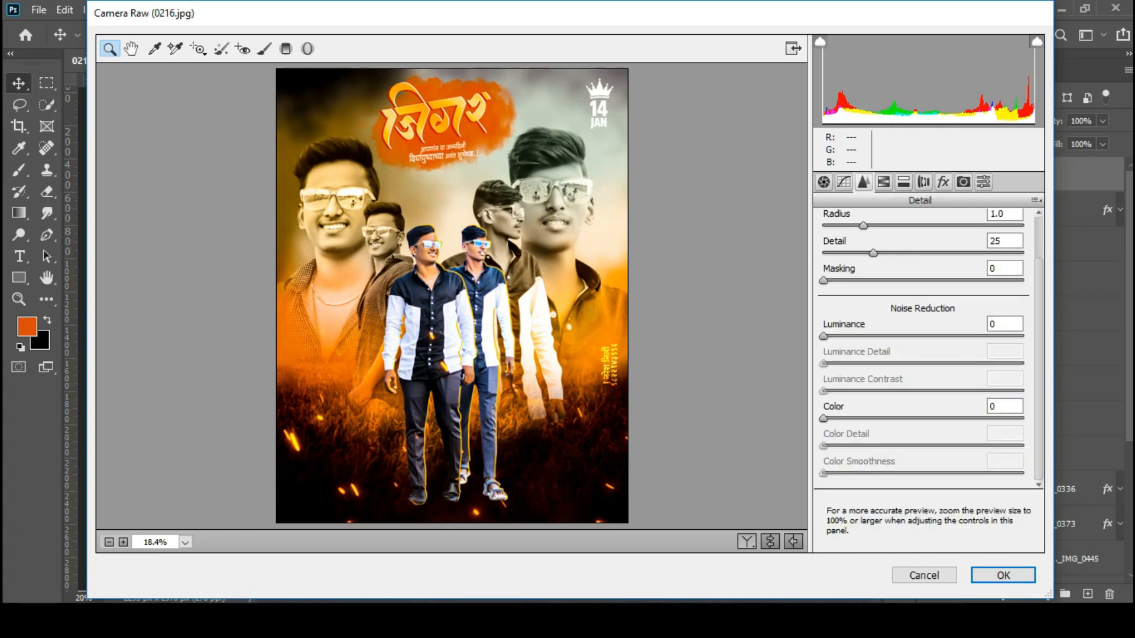
left_click_drag(823, 335, 892, 336)
left_click(843, 182)
left_click_drag(923, 512, 934, 512)
left_click(1003, 575)
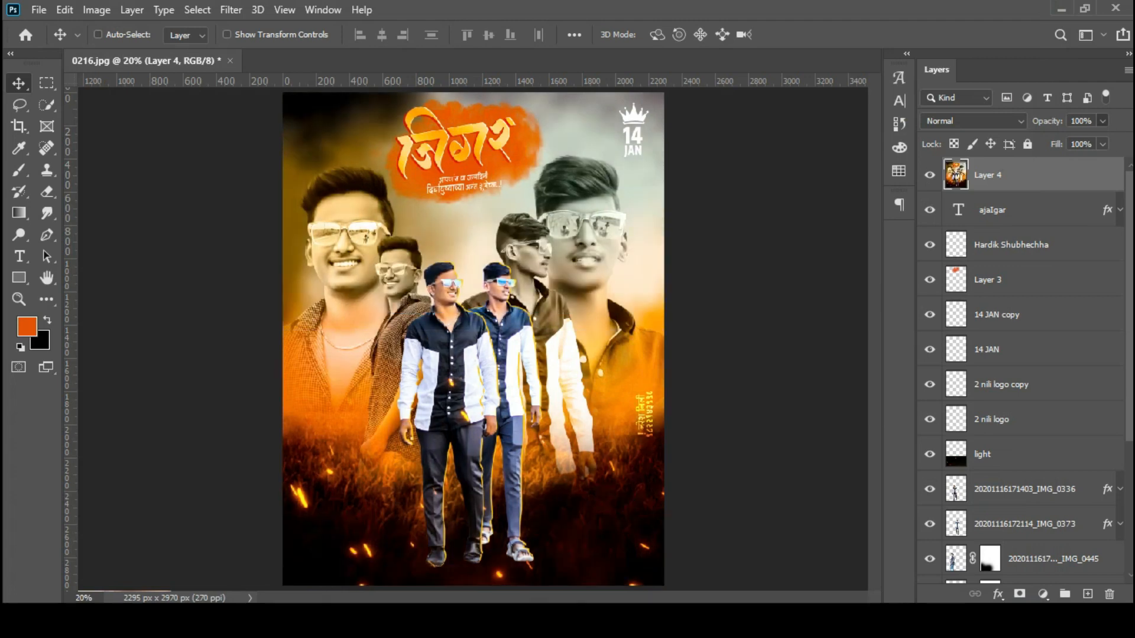
mouse_move(1102, 121)
left_mouse_down()
mouse_move(1074, 140)
mouse_move(1091, 141)
left_mouse_up()
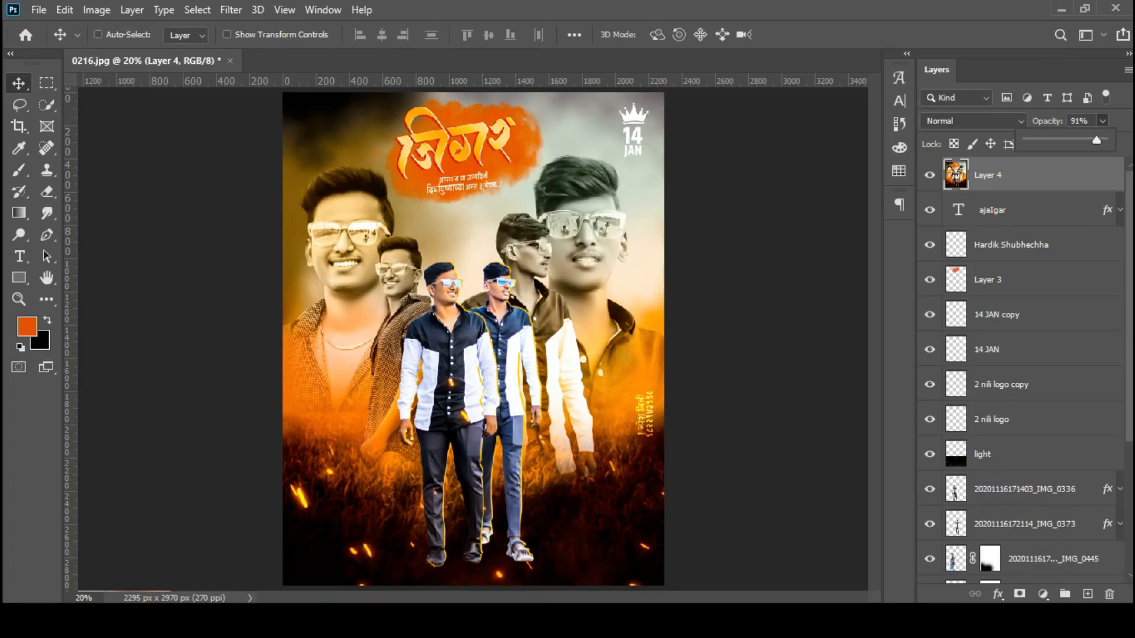
- Place the Sunlight image from the file folder into the poster and scale it down to about 15.5%
key("alt+Tab")
left_click(910, 426)
left_click_drag(905, 307, 562, 378)
key("alt+Tab")
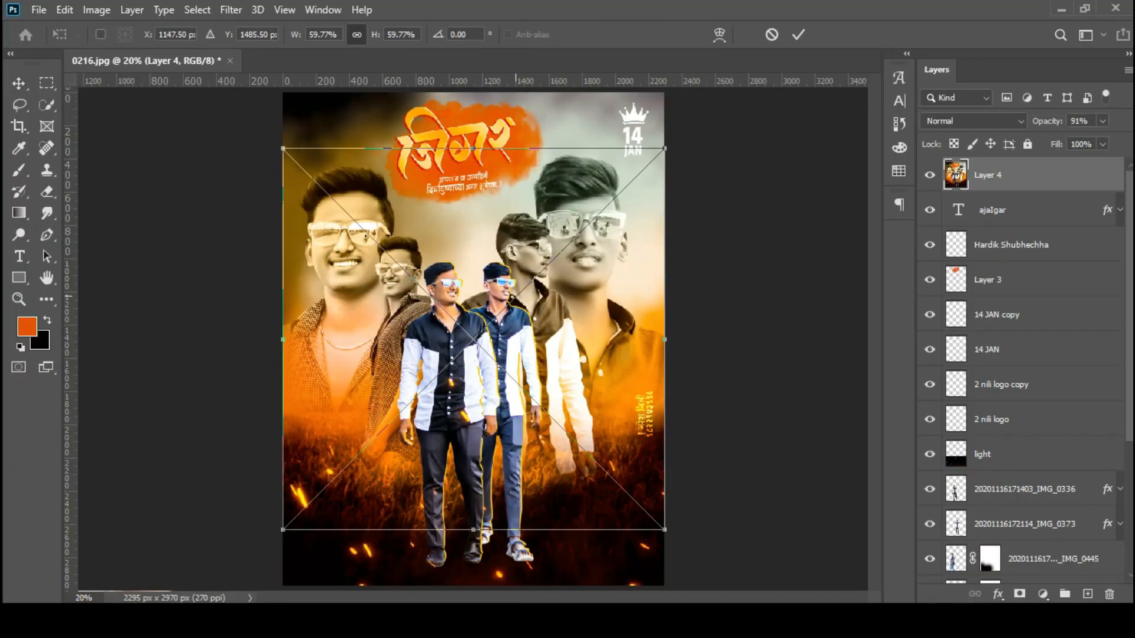
left_click_drag(665, 531, 517, 394)
left_click(798, 35)
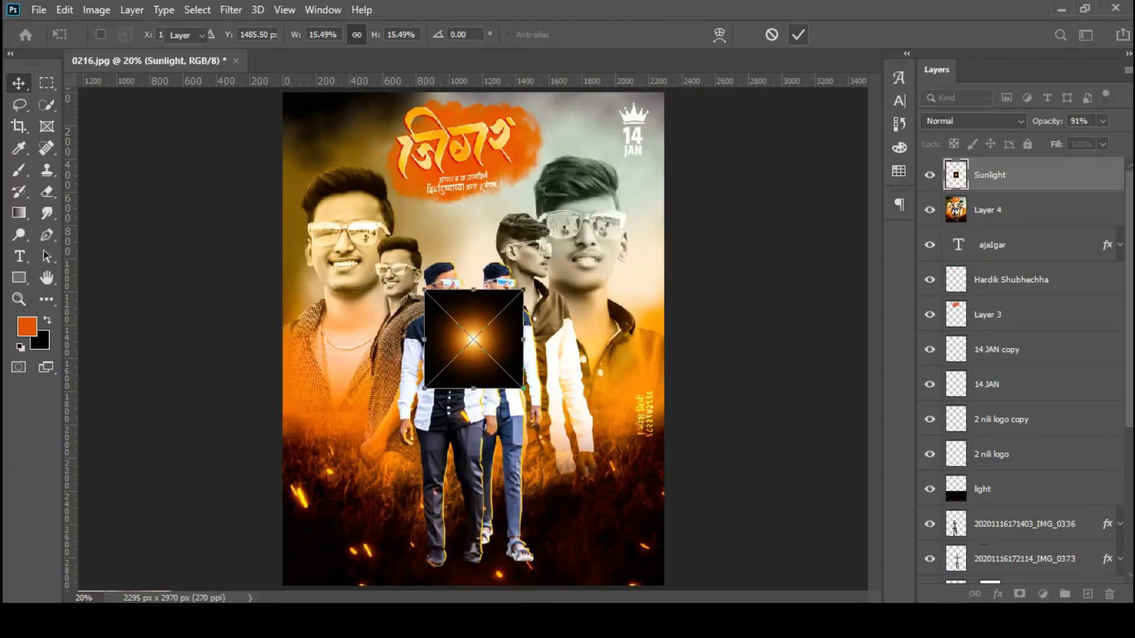
- Set the Sunlight layer's blend mode to Screen and position the glow between the two standing figures' shoulders
left_click(974, 122)
left_click(934, 259)
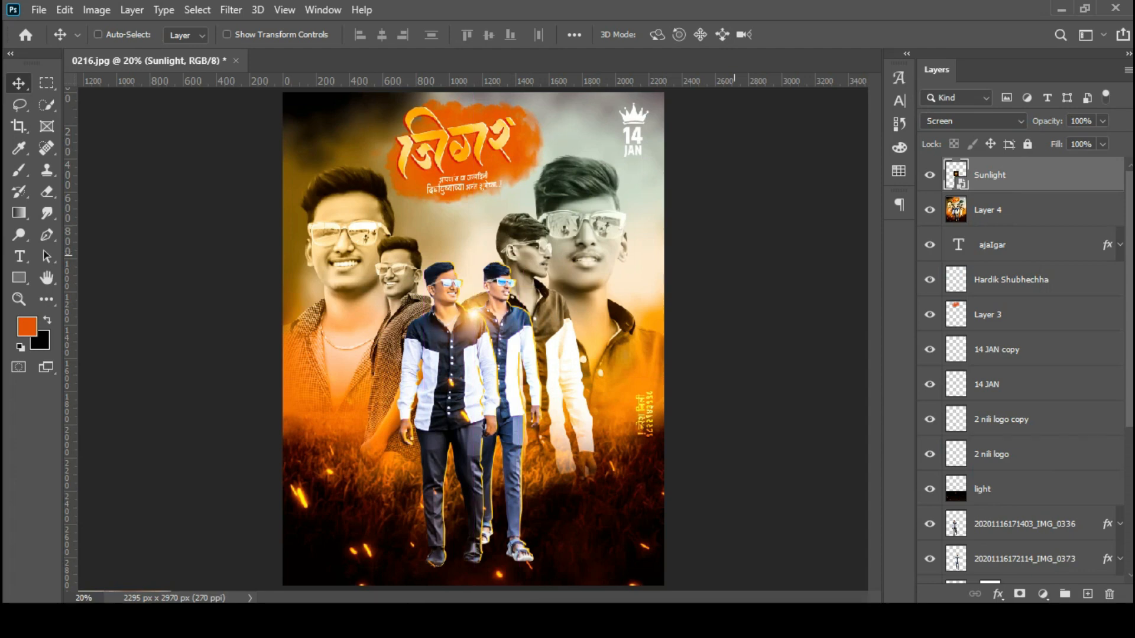
left_click(38, 10)
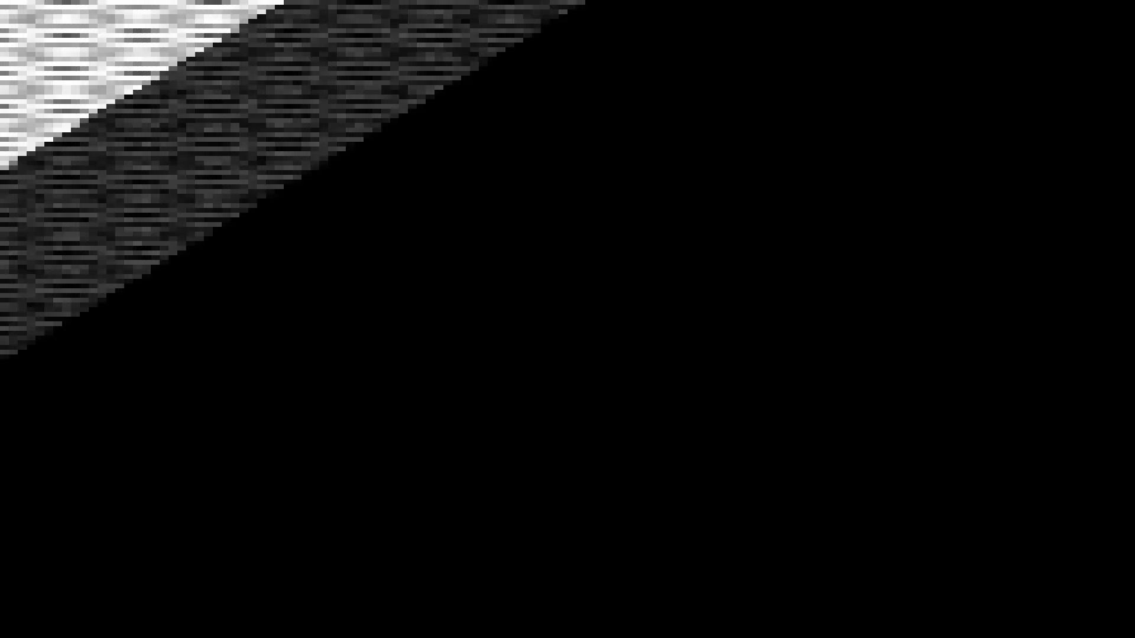